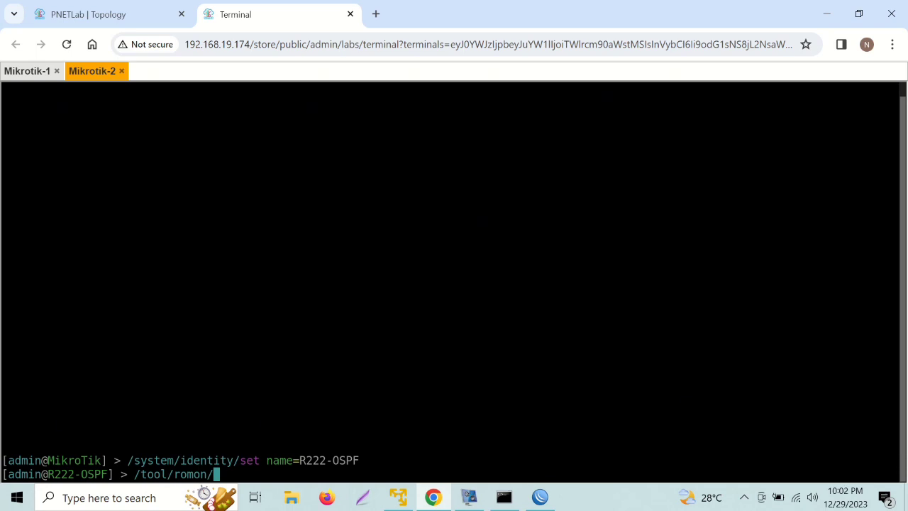
# Enable RoMON on the R222-OSPF router with 'set enabled=yes'.
pyautogui.write('set enabled=yes')
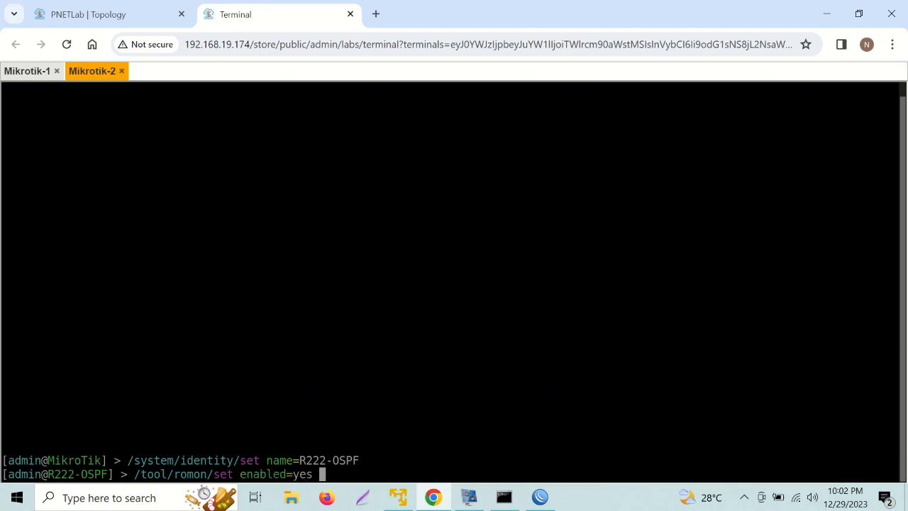
pyautogui.press('Return')
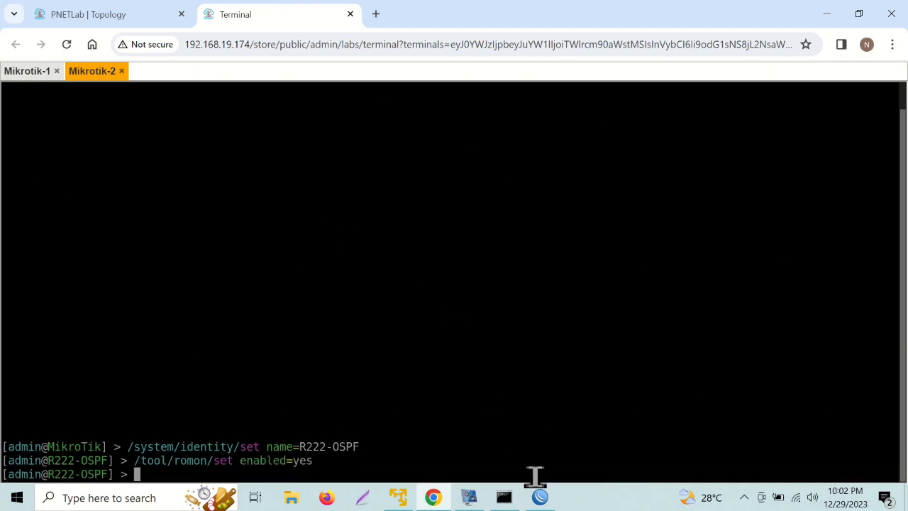
# Connect WinBox to the R222-OSPF neighbour over RoMON through agent 10.0.137.93.
pyautogui.click(538, 499)
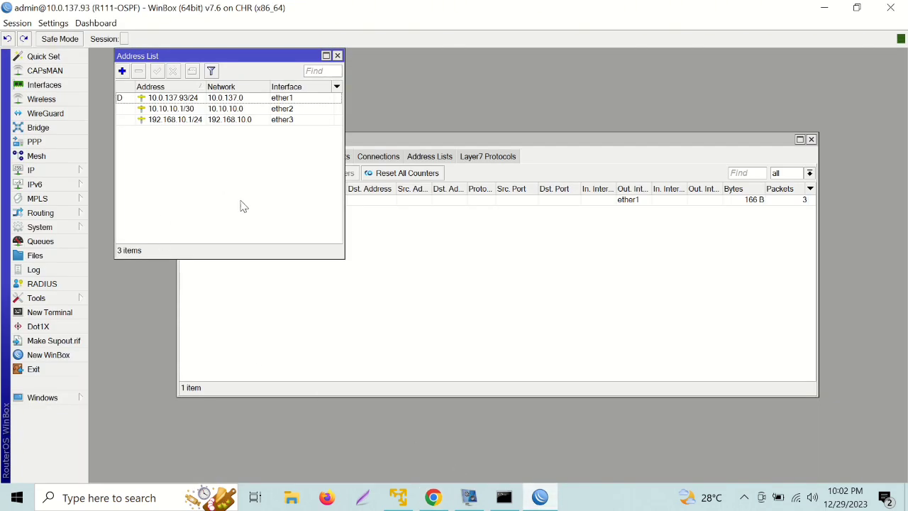
pyautogui.click(42, 355)
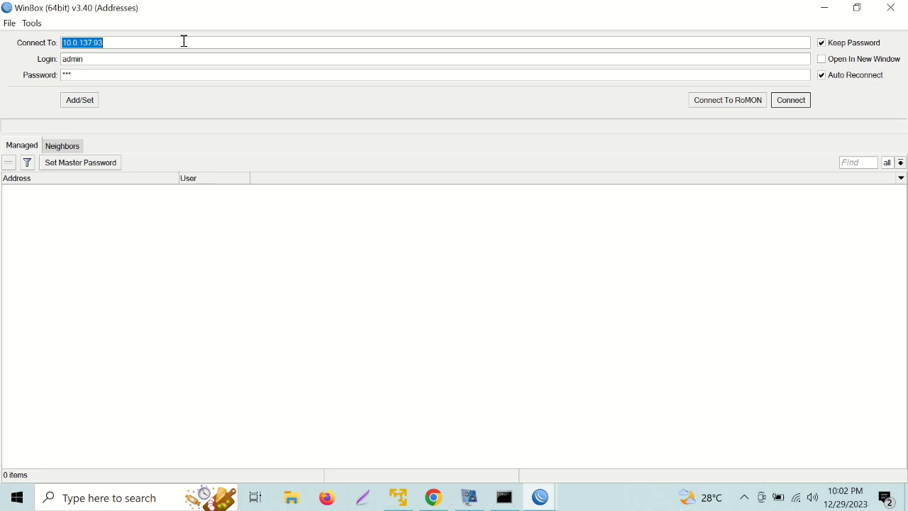
pyautogui.click(712, 105)
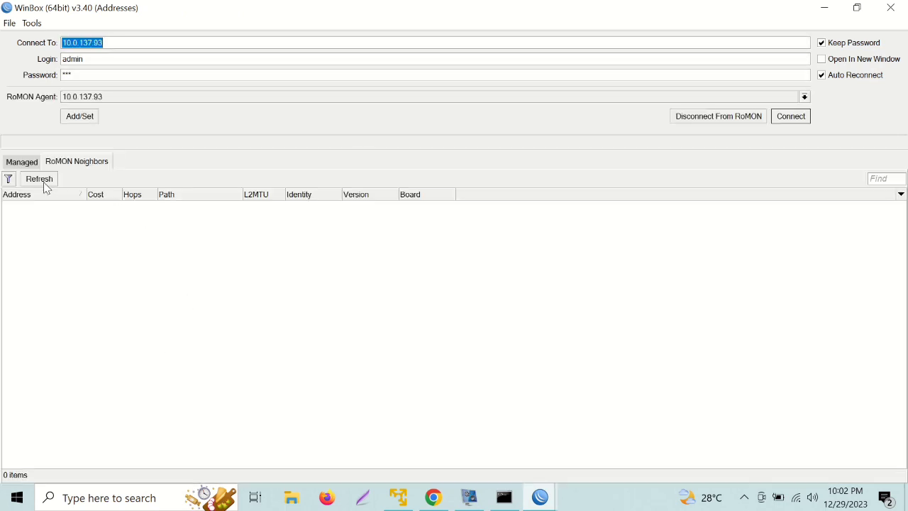
pyautogui.click(40, 180)
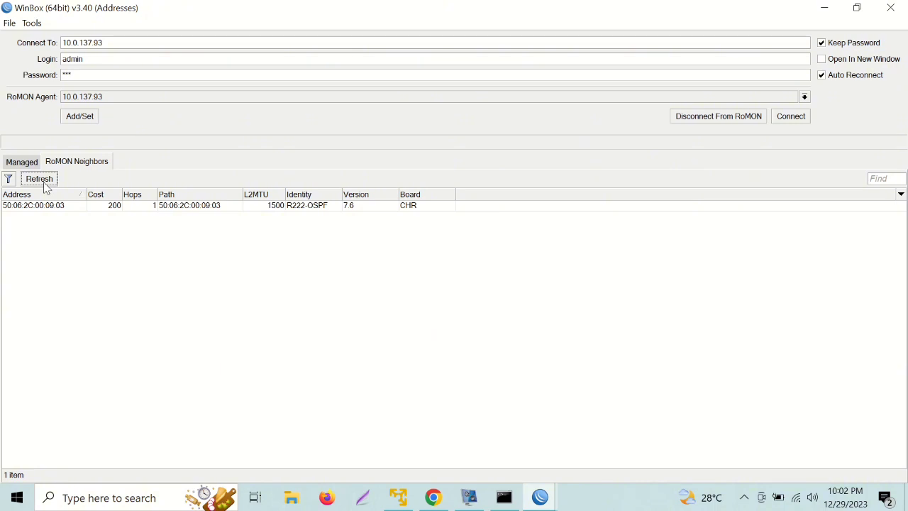
pyautogui.click(135, 209)
pyautogui.doubleClick(136, 209)
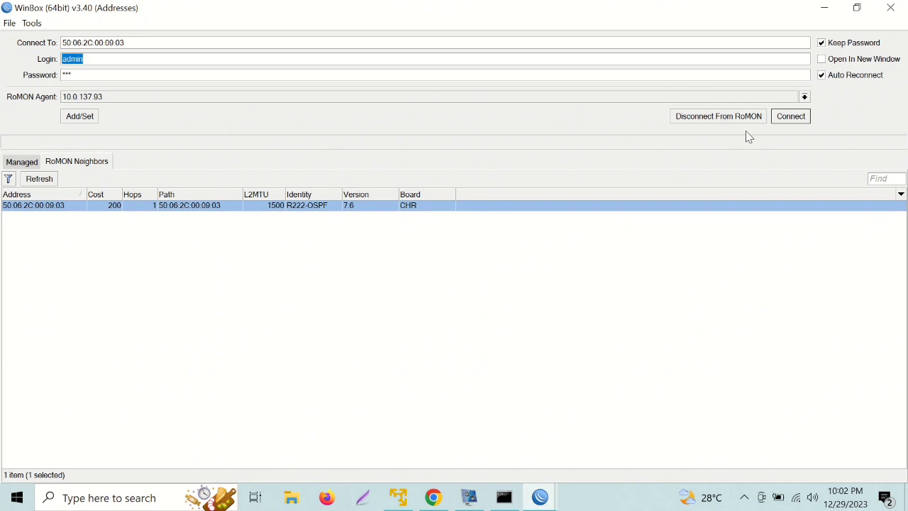
pyautogui.click(799, 117)
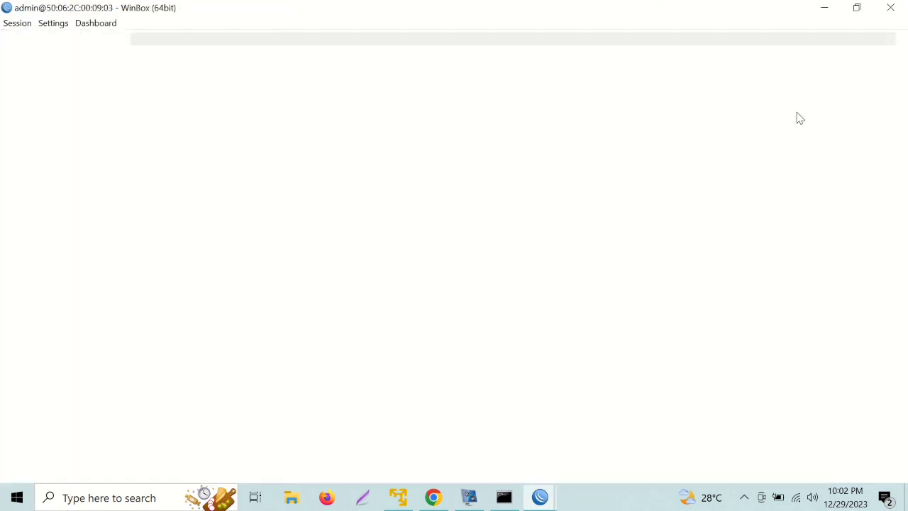
# Add the address 10.10.10.2/30 on ether1.
pyautogui.click(46, 170)
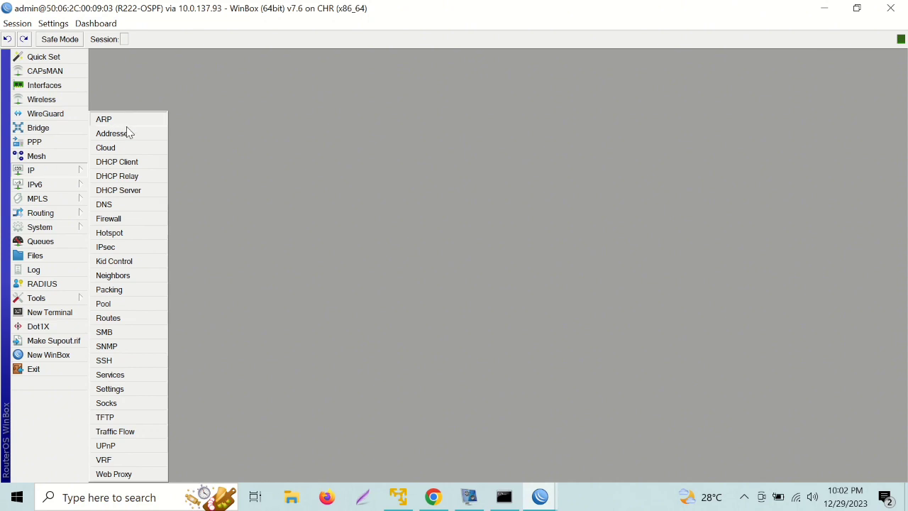
pyautogui.click(113, 133)
pyautogui.click(122, 72)
pyautogui.press('BackSpace')
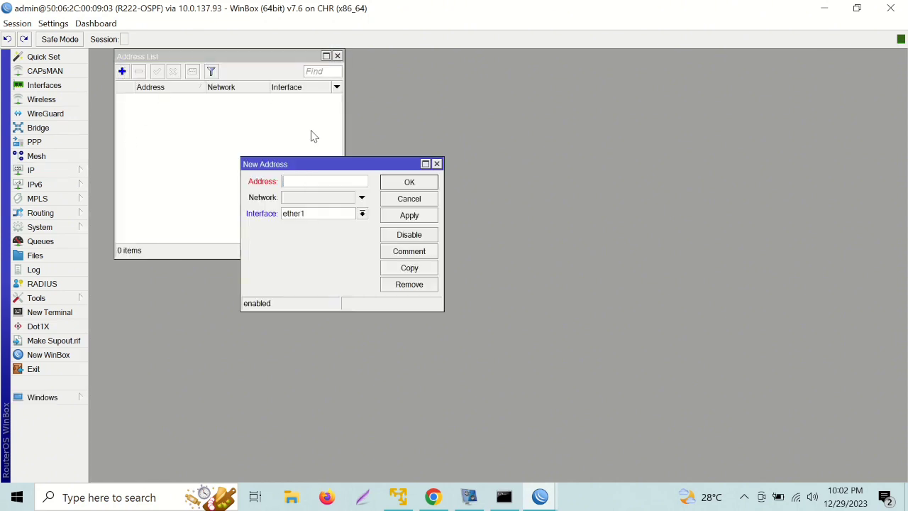
pyautogui.write('10.10.10.2/30')
pyautogui.click(422, 183)
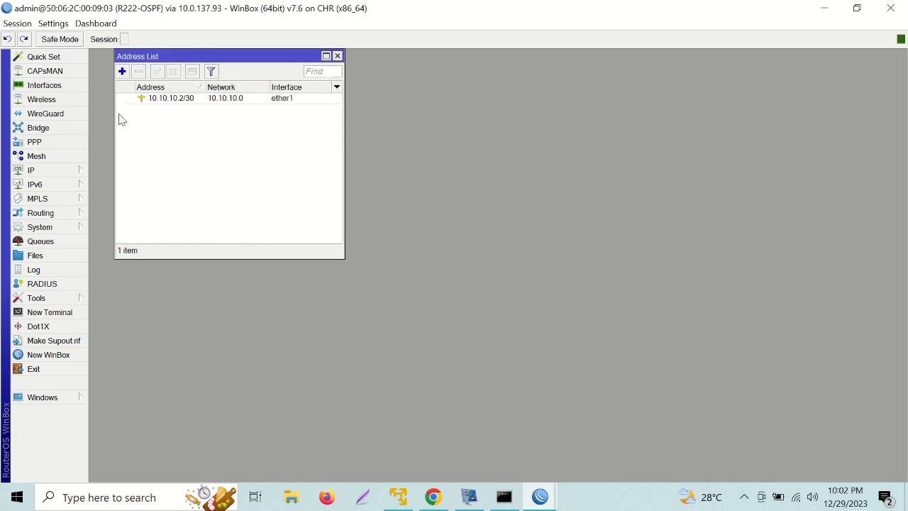
# Add the address 20.20.20.1/30 on ether2.
pyautogui.click(123, 73)
pyautogui.press('BackSpace')
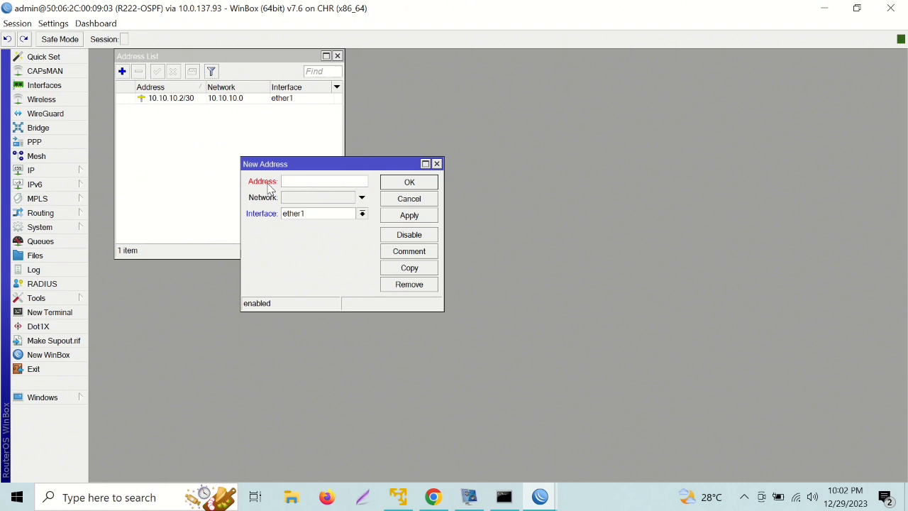
pyautogui.write('20.20.20.1/30')
pyautogui.click(363, 213)
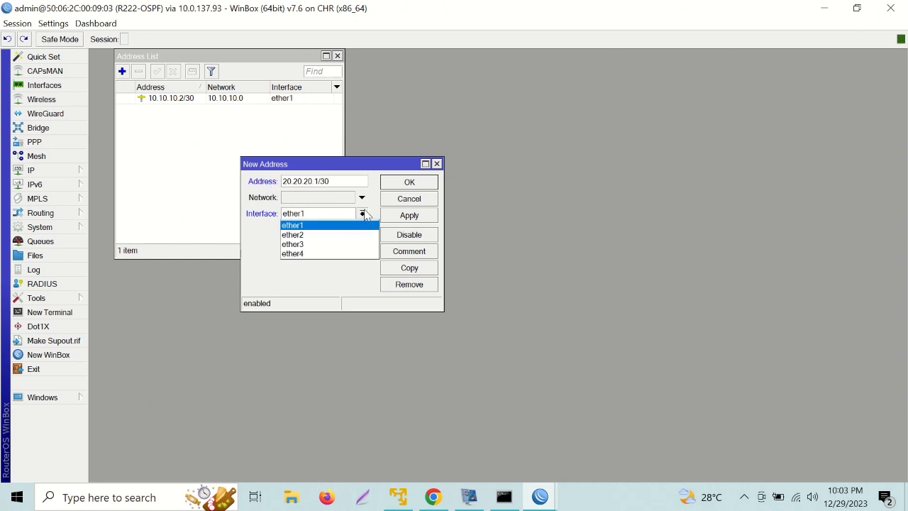
pyautogui.click(349, 235)
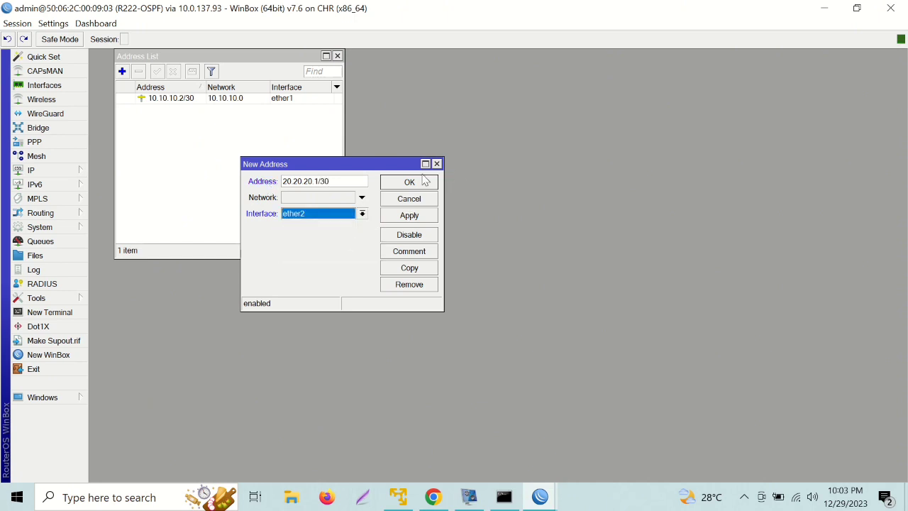
pyautogui.click(419, 182)
# Add the address 192.168.20.1/24 on ether3.
pyautogui.click(122, 72)
pyautogui.press('BackSpace')
pyautogui.write('192.168')
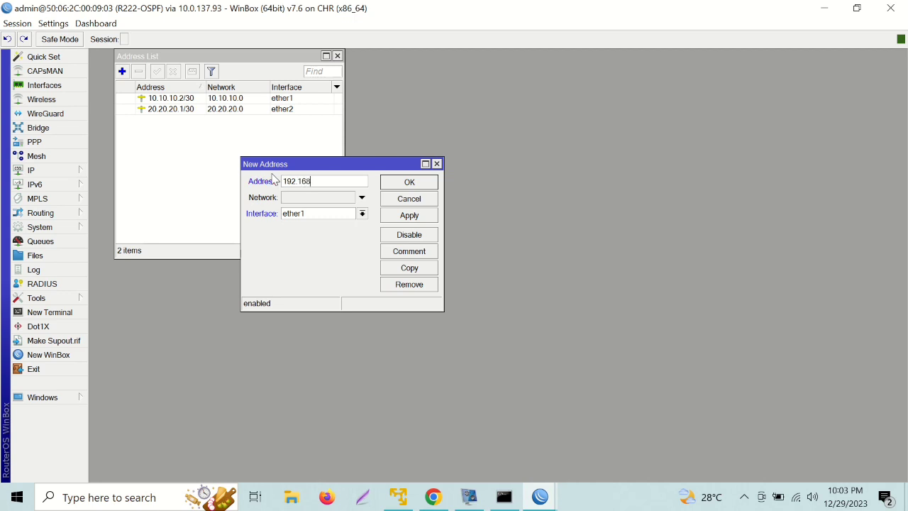
pyautogui.write('.20.1/24')
pyautogui.click(319, 215)
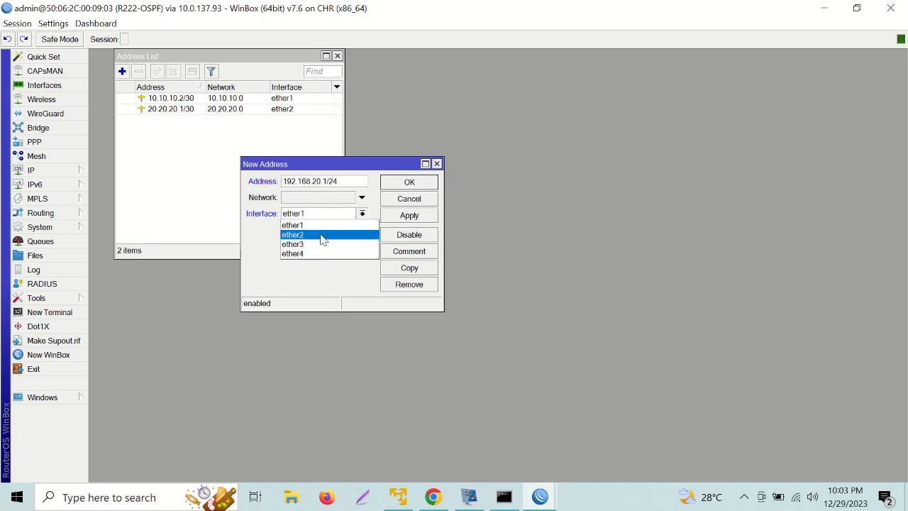
pyautogui.click(323, 245)
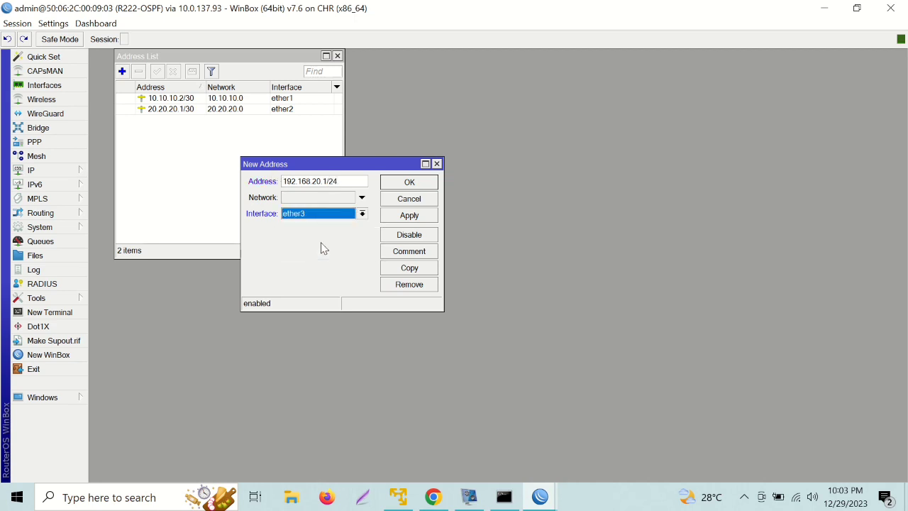
pyautogui.click(406, 183)
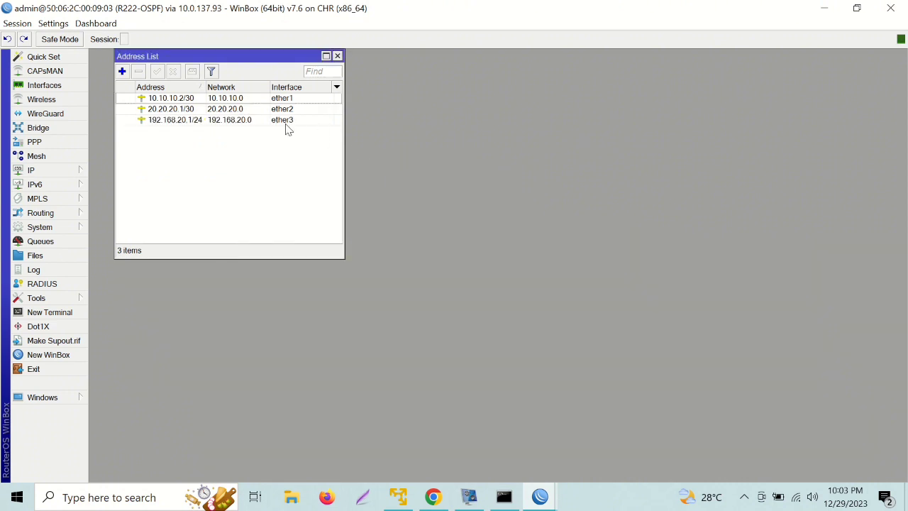
pyautogui.click(74, 171)
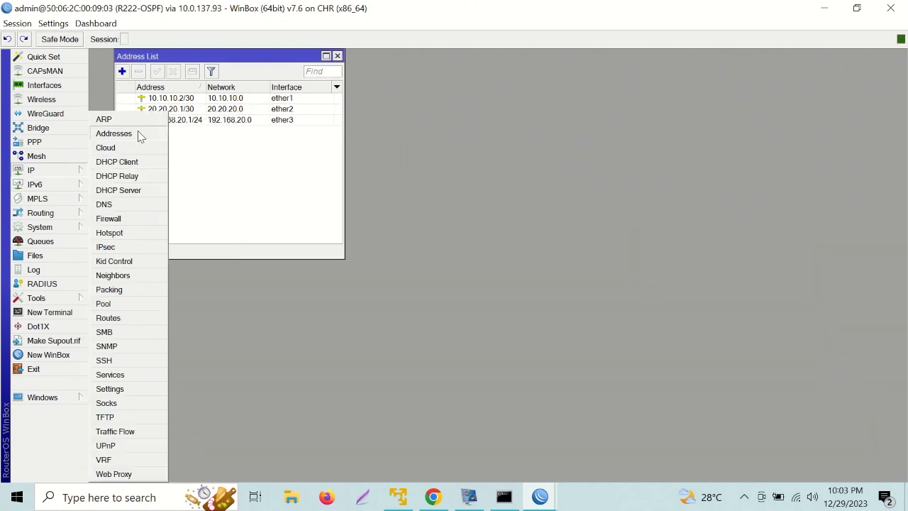
# Add a default route 0.0.0.0/0 with gateway 10.10.10.1.
pyautogui.click(114, 319)
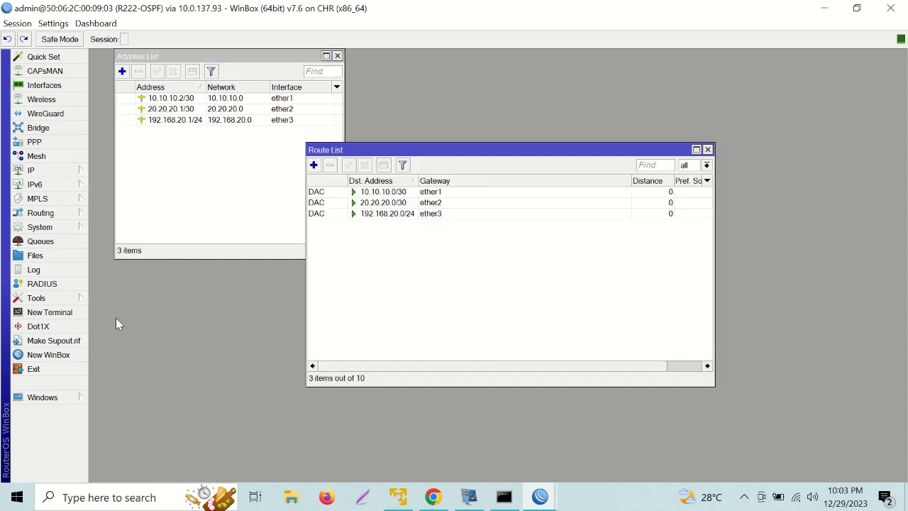
pyautogui.click(313, 165)
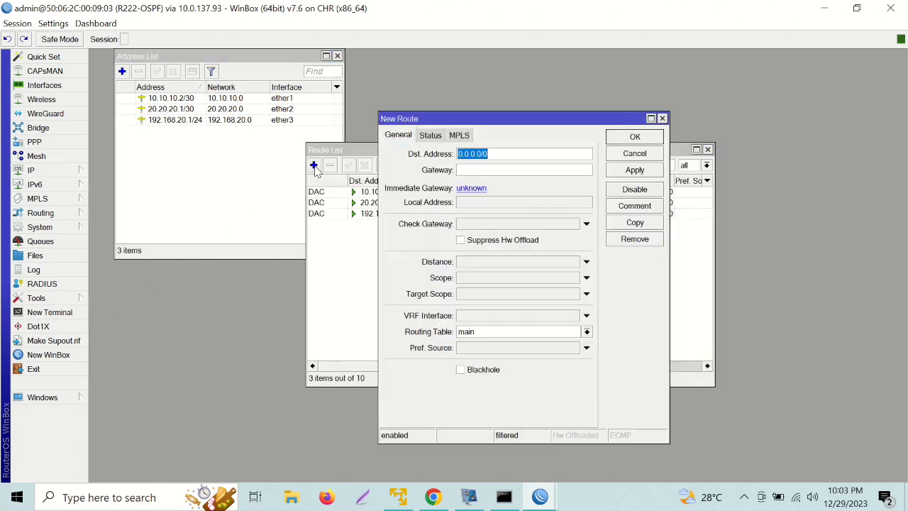
pyautogui.click(463, 170)
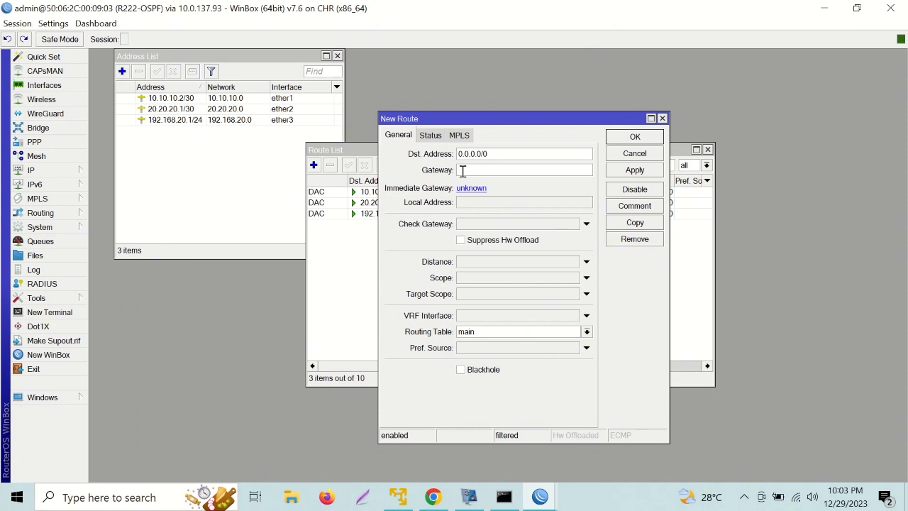
pyautogui.write('10.10.10.1')
pyautogui.click(631, 138)
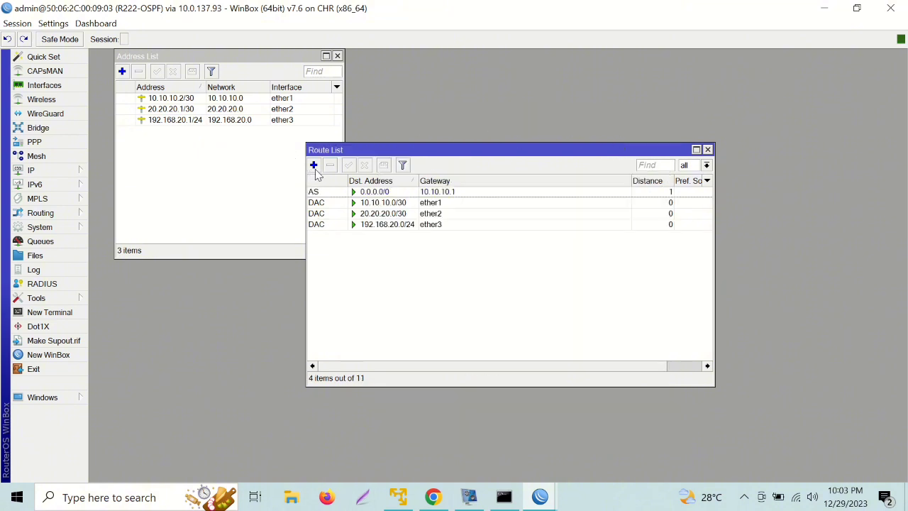
# Set DNS server 8.8.8.8 and allow remote requests.
pyautogui.click(76, 175)
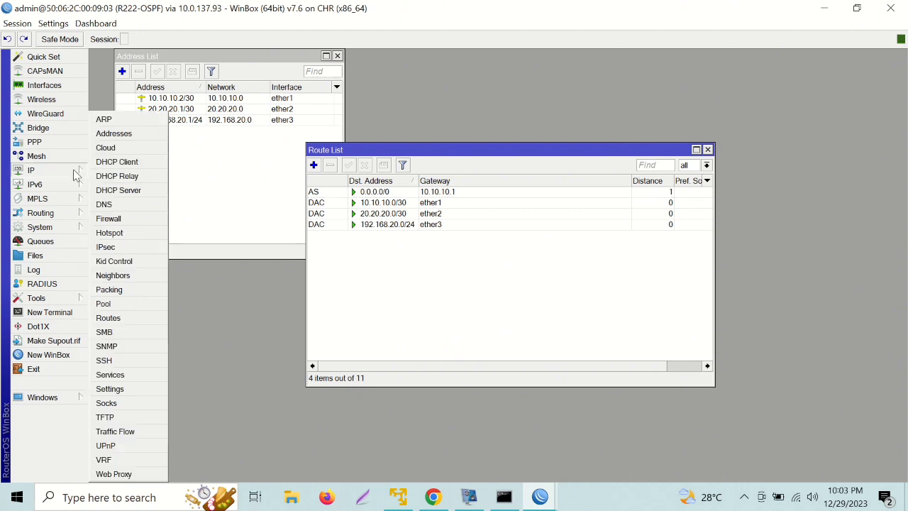
pyautogui.click(119, 207)
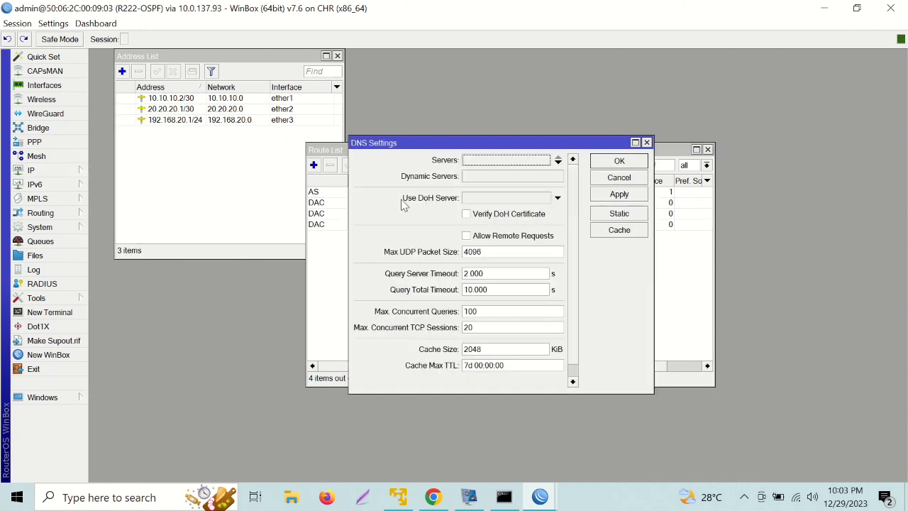
pyautogui.click(467, 236)
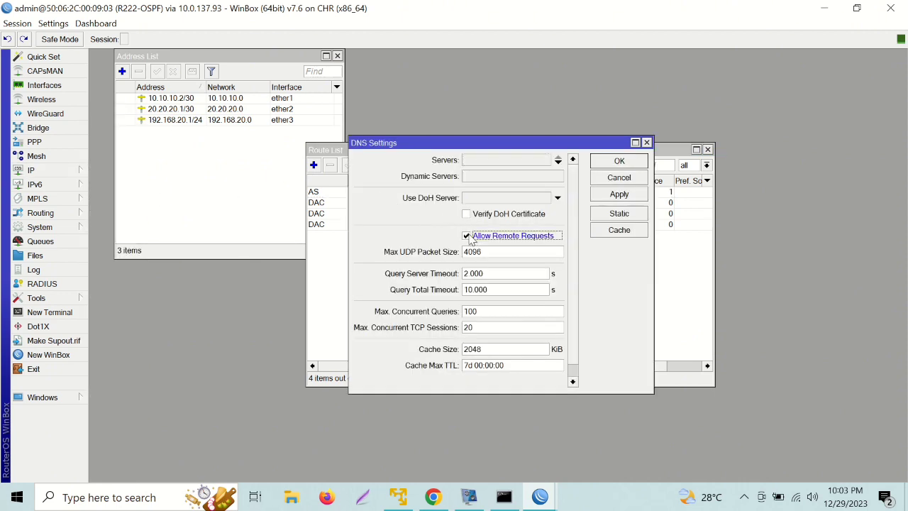
pyautogui.click(472, 162)
pyautogui.write('8')
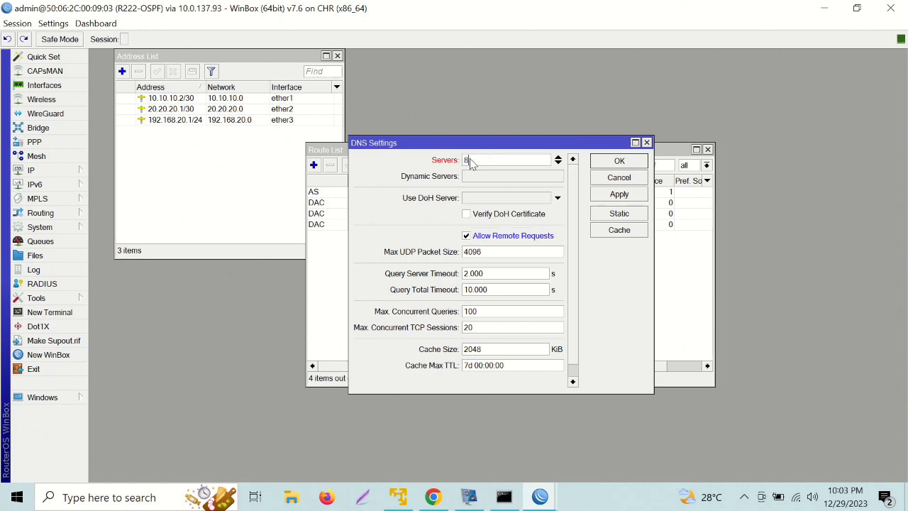
pyautogui.write('.8.8.8')
pyautogui.click(629, 164)
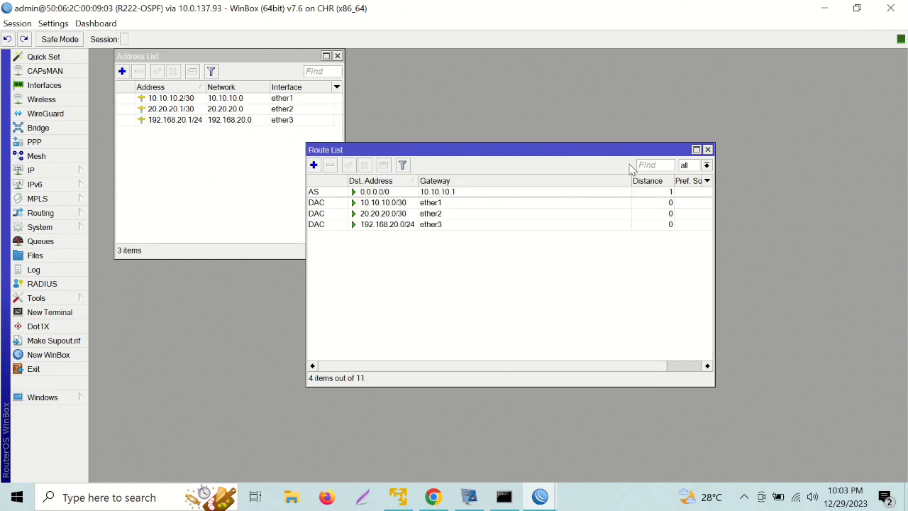
# Create a srcnat NAT rule with out-interface ether1 and action masquerade.
pyautogui.click(78, 175)
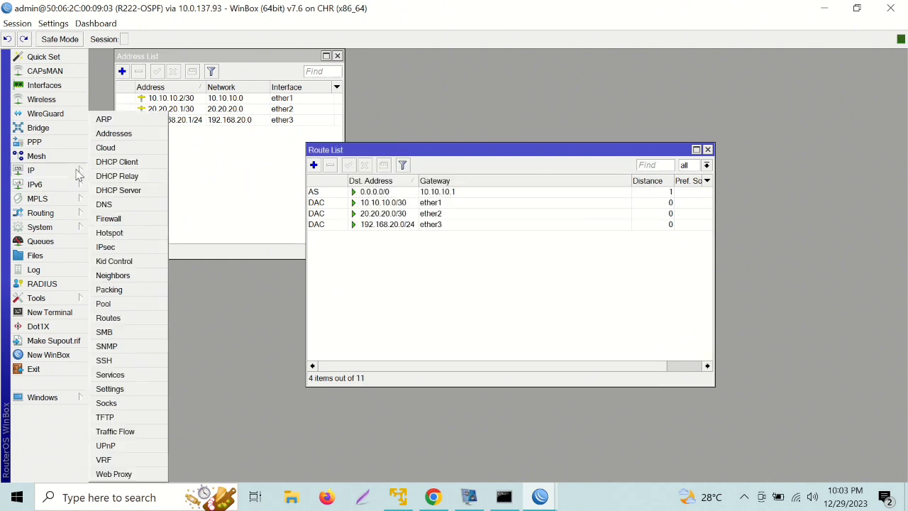
pyautogui.click(133, 224)
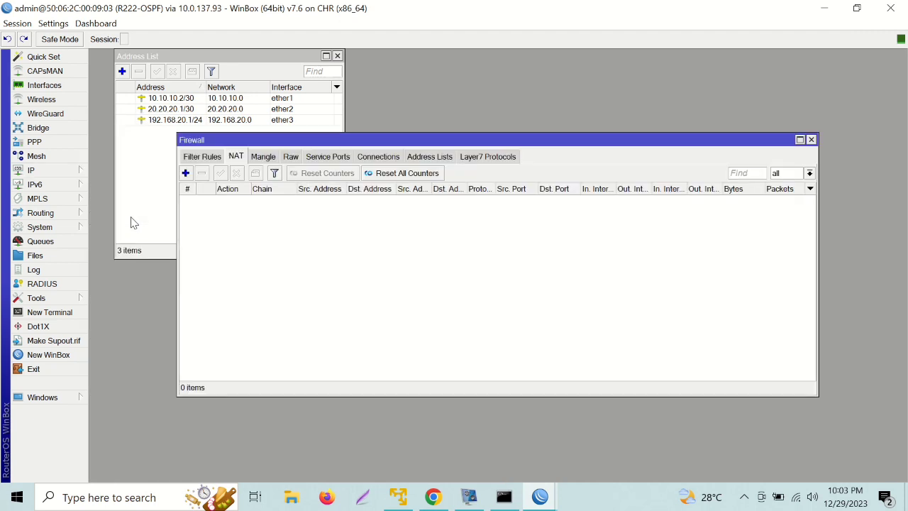
pyautogui.click(185, 173)
pyautogui.click(498, 273)
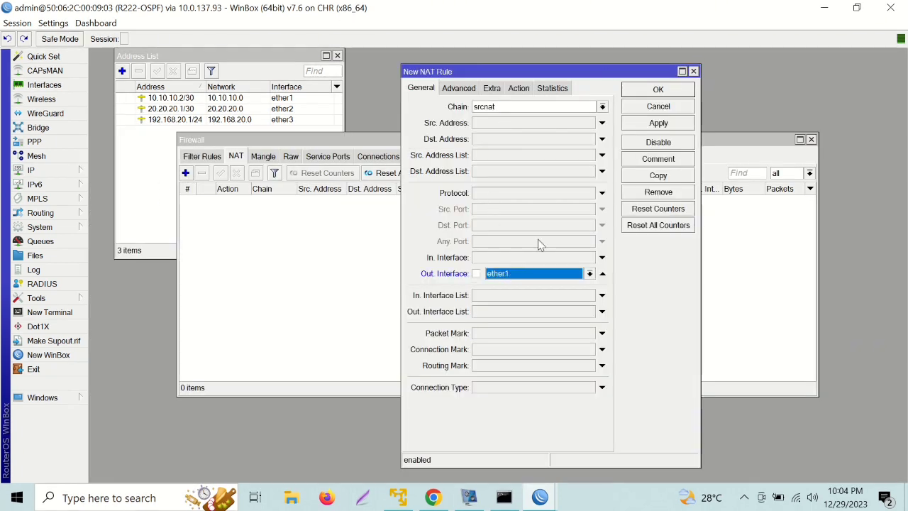
pyautogui.click(524, 91)
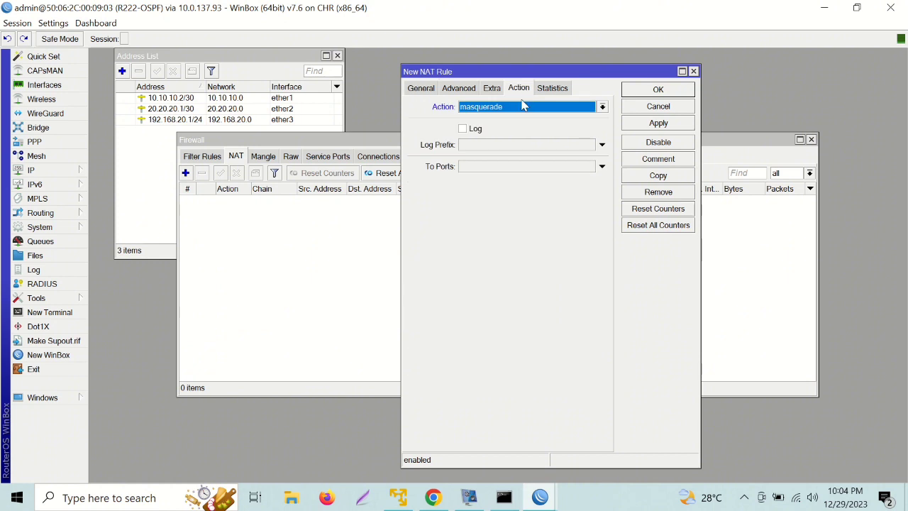
pyautogui.click(658, 92)
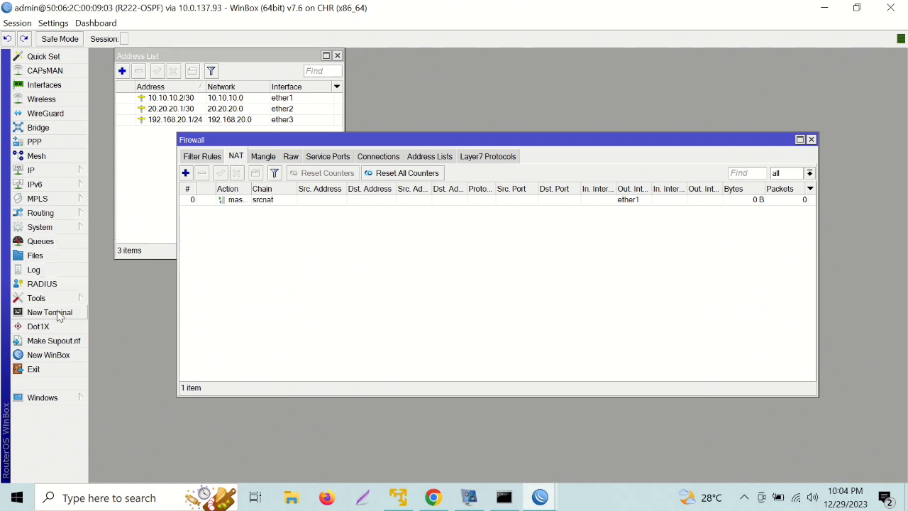
# Ping detik.com from a router terminal and stop it after 6 replies with 0% loss.
pyautogui.click(62, 312)
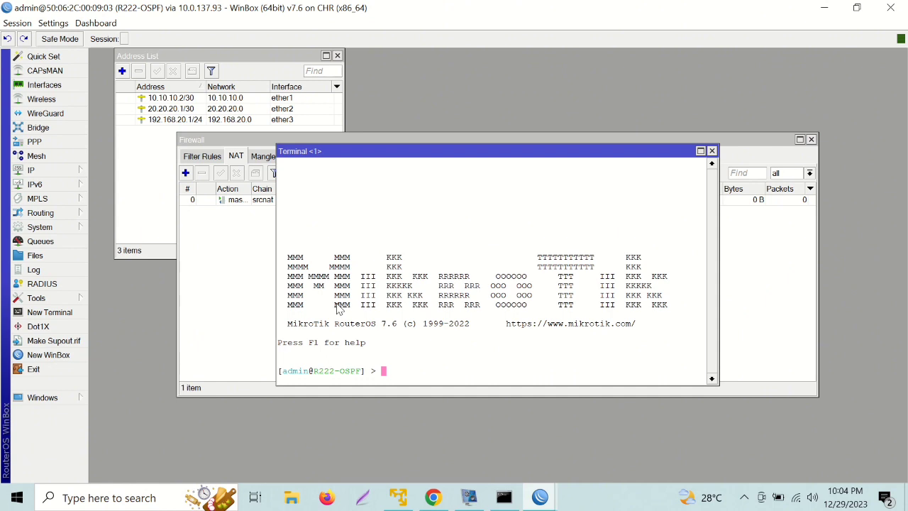
pyautogui.write('ping detik.com')
pyautogui.press('Return')
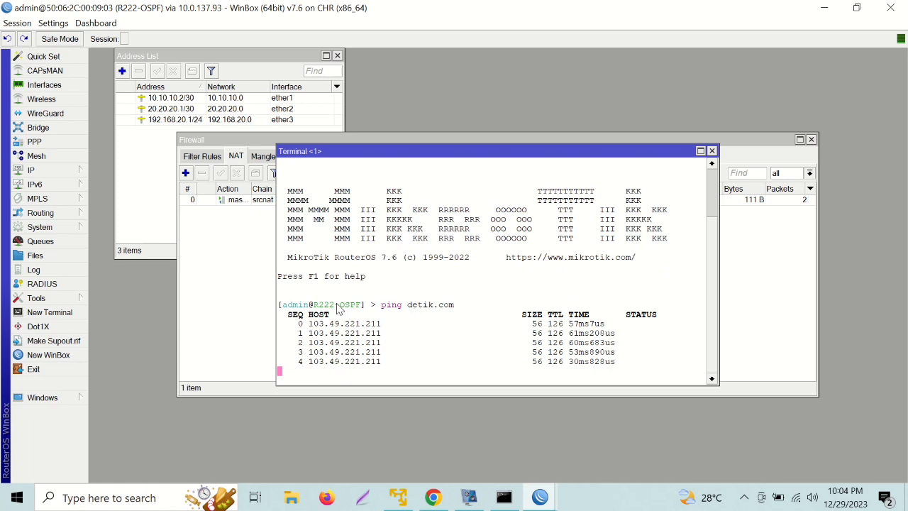
pyautogui.hotkey('ctrl', 'c')
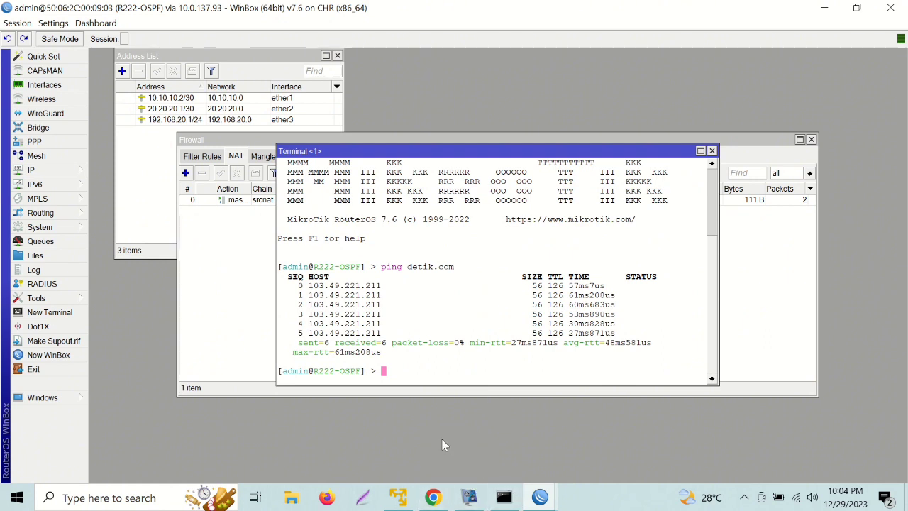
# Start the Mikrotik-3 node in the lab topology and open its console.
pyautogui.click(434, 498)
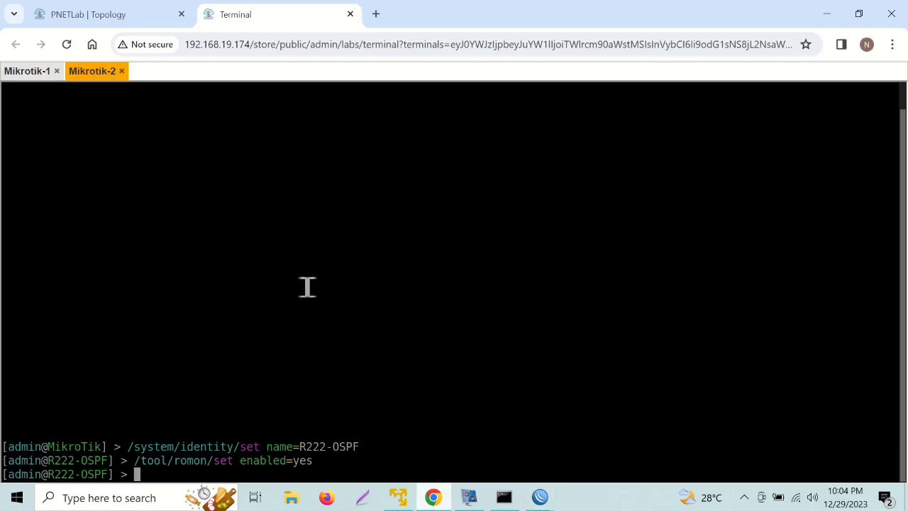
pyautogui.click(114, 10)
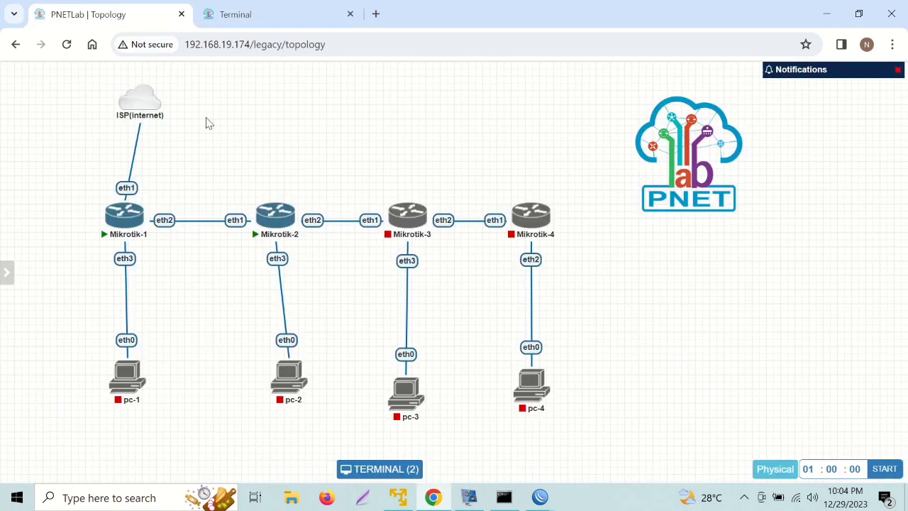
pyautogui.click(392, 197)
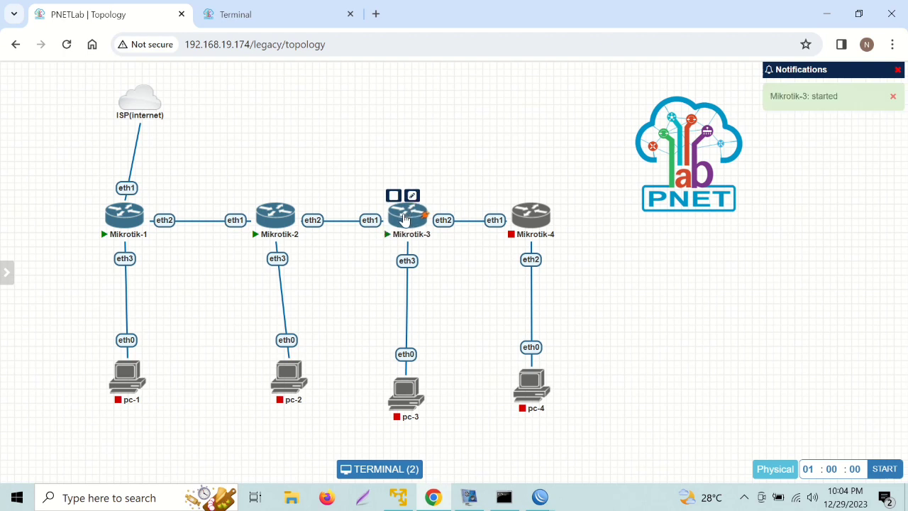
pyautogui.click(409, 224)
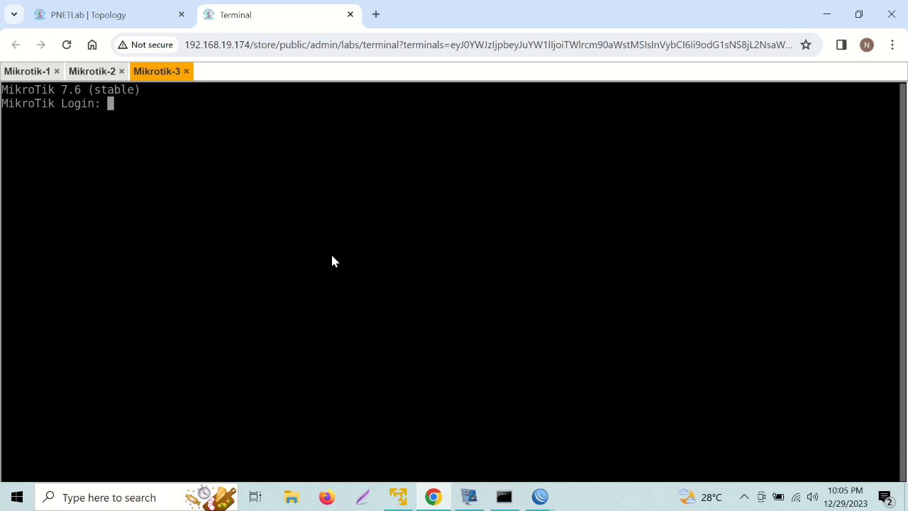
# Log in as admin, decline the licence prompt, and set a new administrator password.
pyautogui.write('admin')
pyautogui.press('Return')
pyautogui.press('Return')
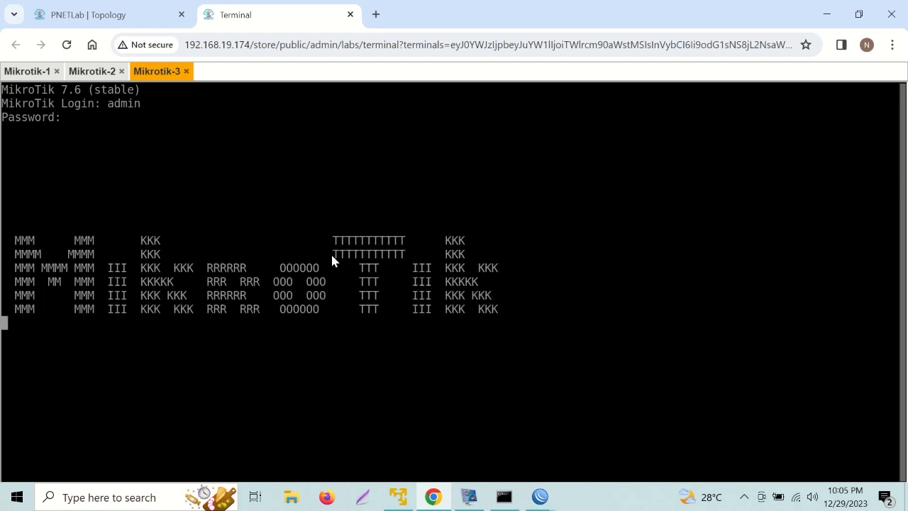
pyautogui.write('n')
pyautogui.write('***')
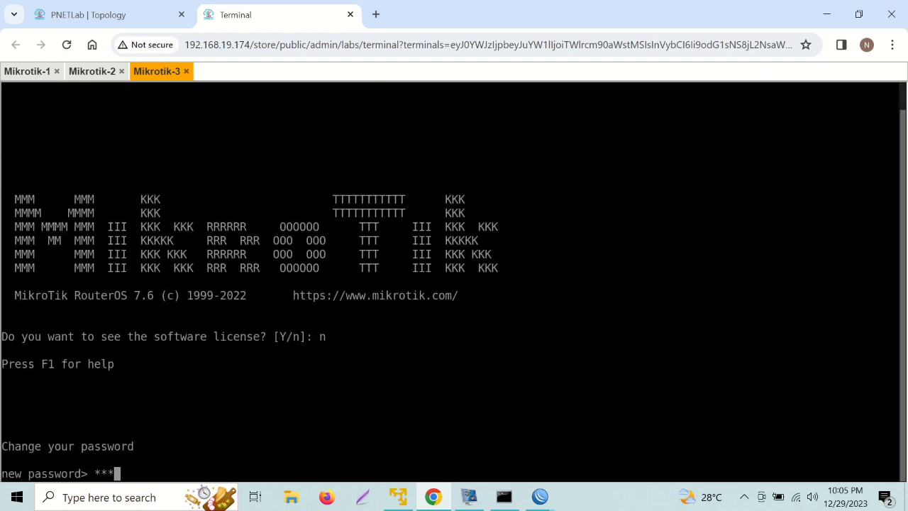
pyautogui.press('Return')
pyautogui.write('***')
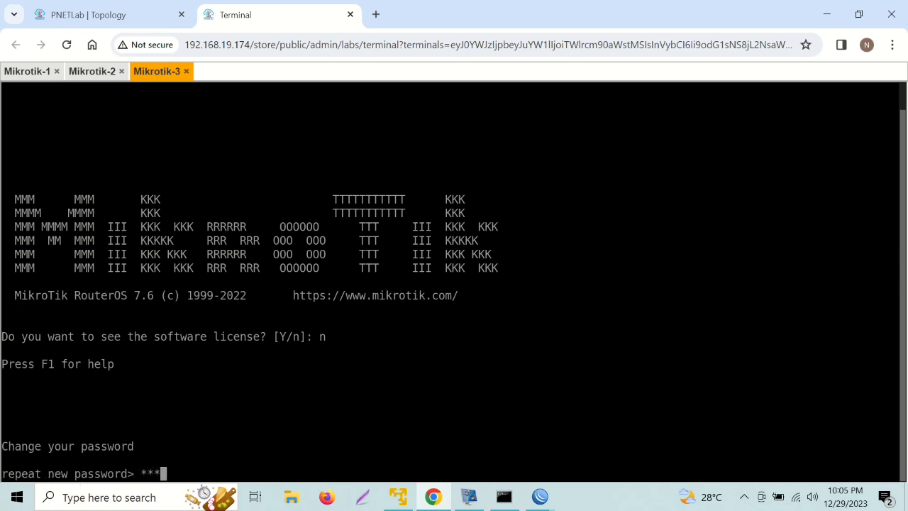
pyautogui.press('Return')
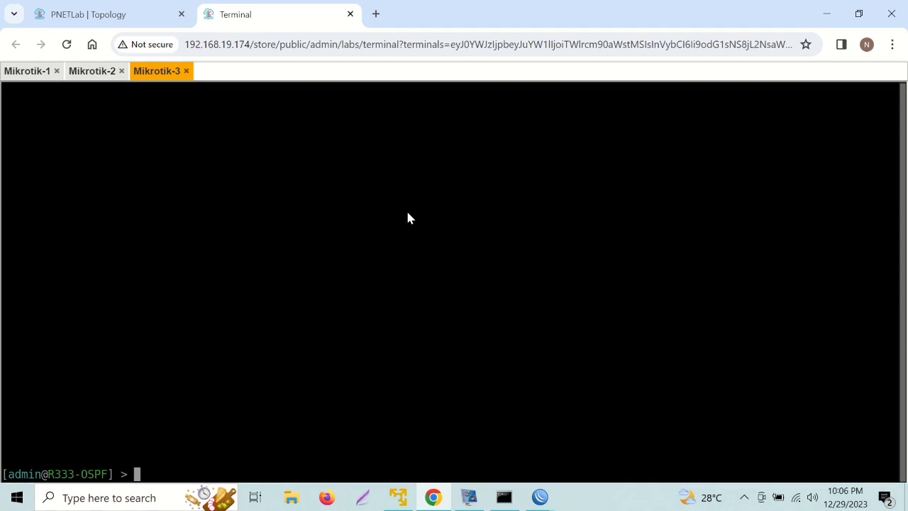
# Rename the router to R333-OSPF with /system/identity/set.
pyautogui.press('Return')
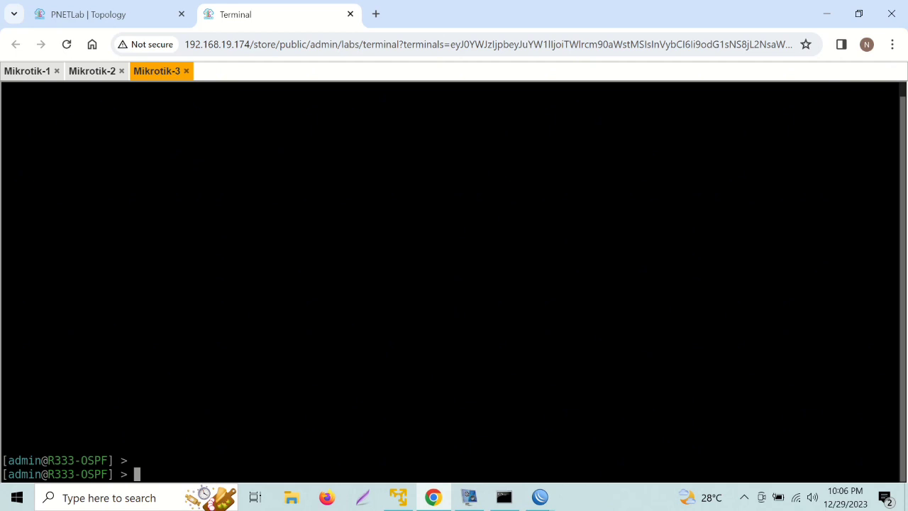
pyautogui.write('/system/identity/set name=')
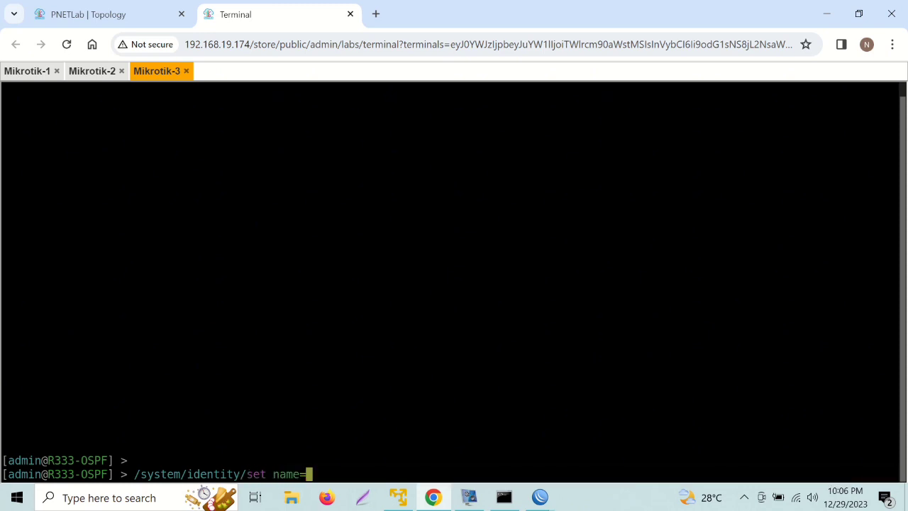
pyautogui.write('R333-OSPF')
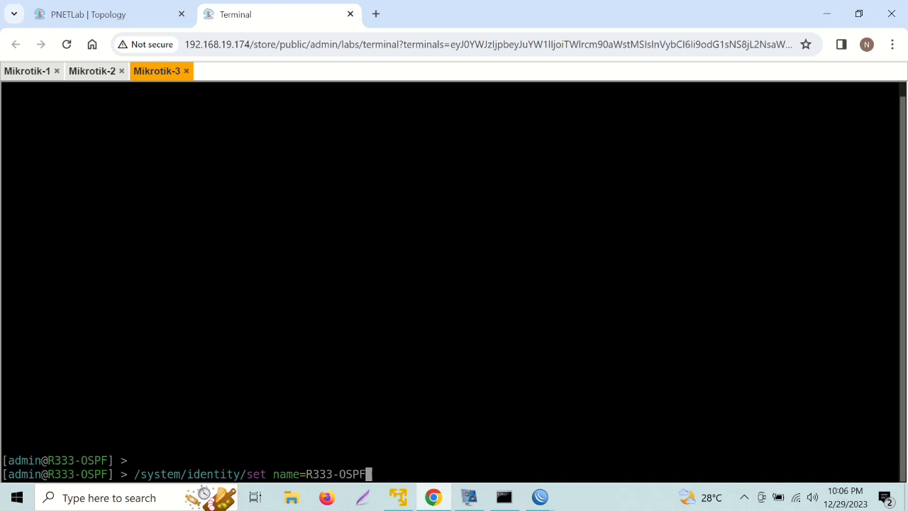
pyautogui.press('Return')
# Enable RoMON with /tool/romon/set enabled=yes.
pyautogui.write('/tool/romon/')
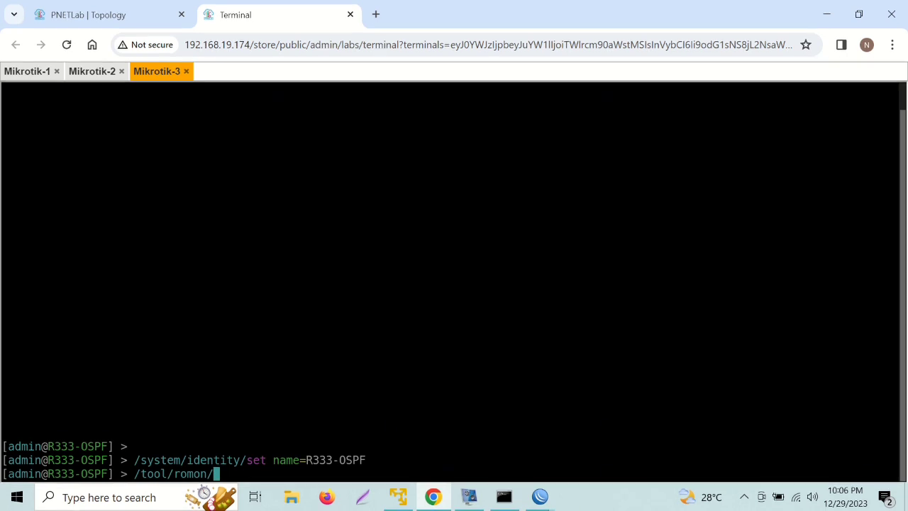
pyautogui.write('set enabled=y')
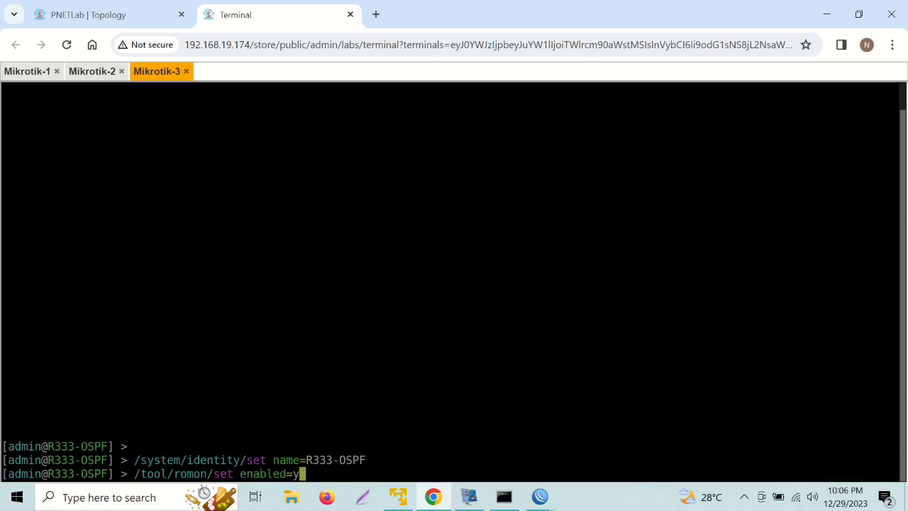
pyautogui.write('es')
pyautogui.press('Return')
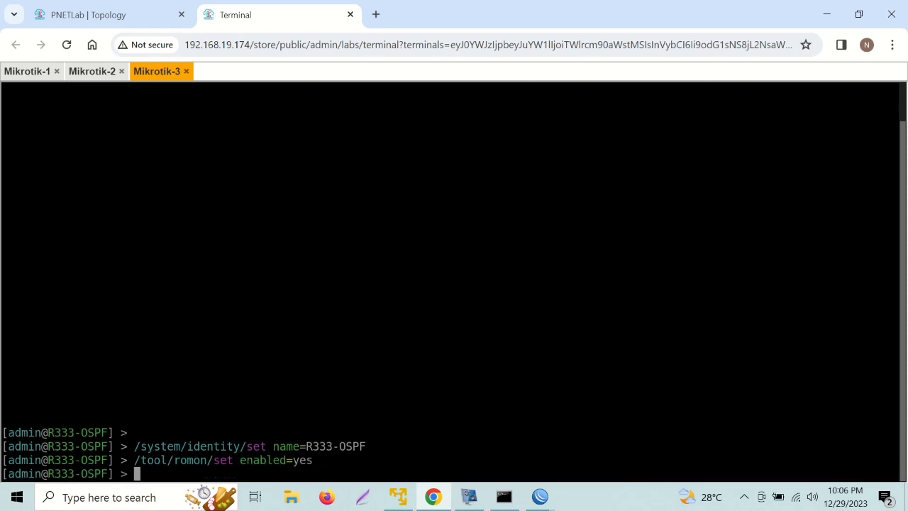
# From the R222-OSPF session, connect to the R333-OSPF neighbour over RoMON via 10.0.137.93.
pyautogui.click(541, 497)
pyautogui.moveTo(585, 462)
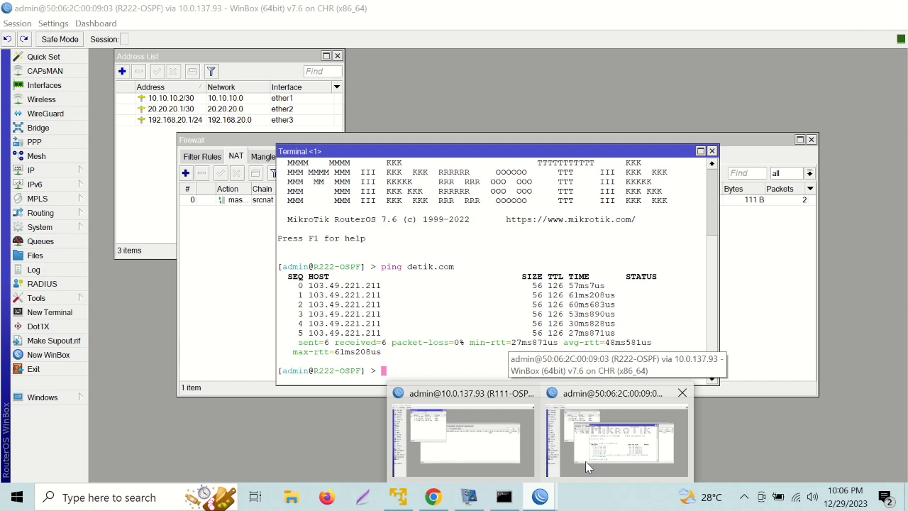
pyautogui.click(586, 462)
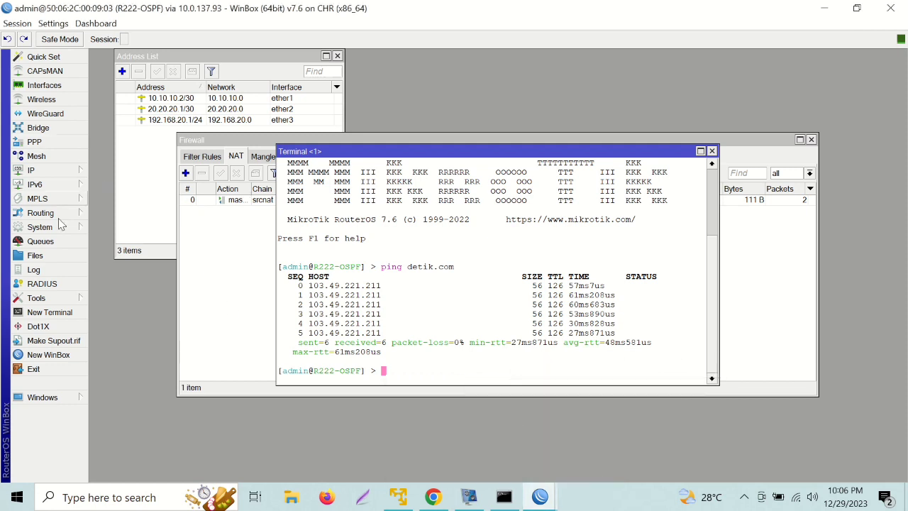
pyautogui.click(44, 354)
pyautogui.click(705, 106)
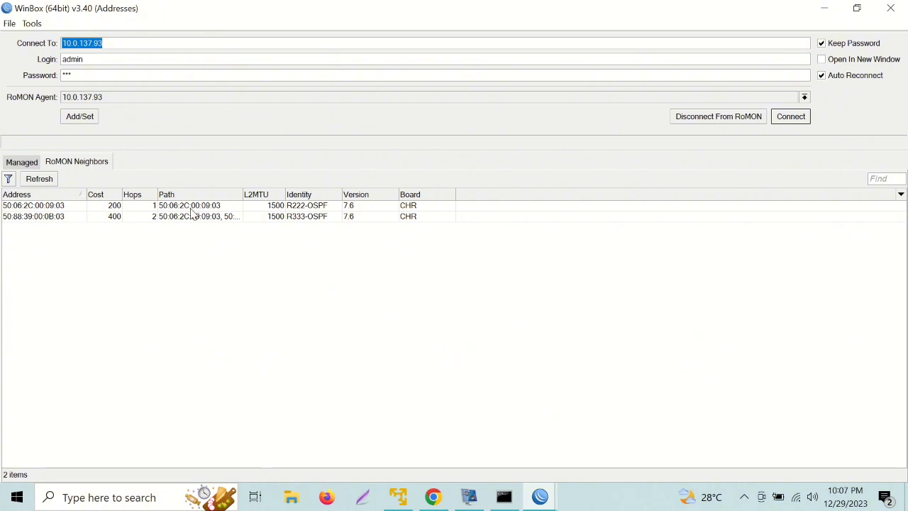
pyautogui.click(185, 216)
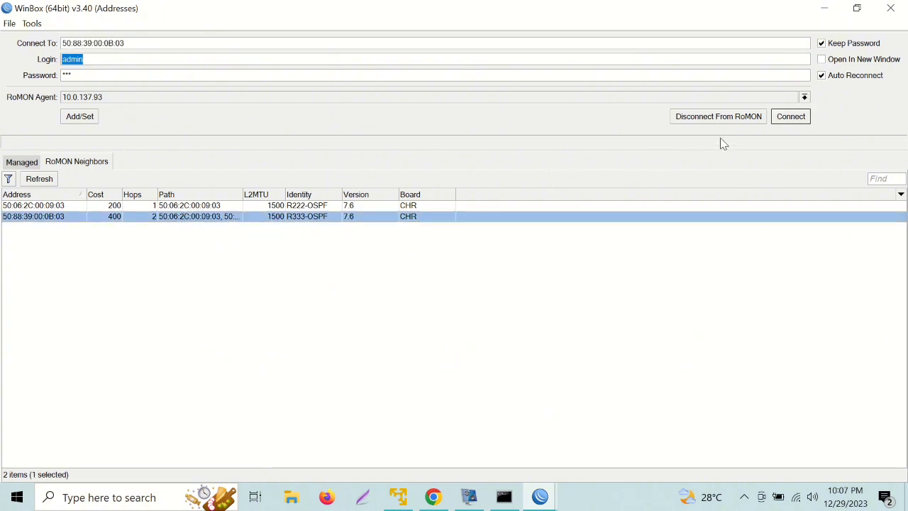
pyautogui.click(791, 116)
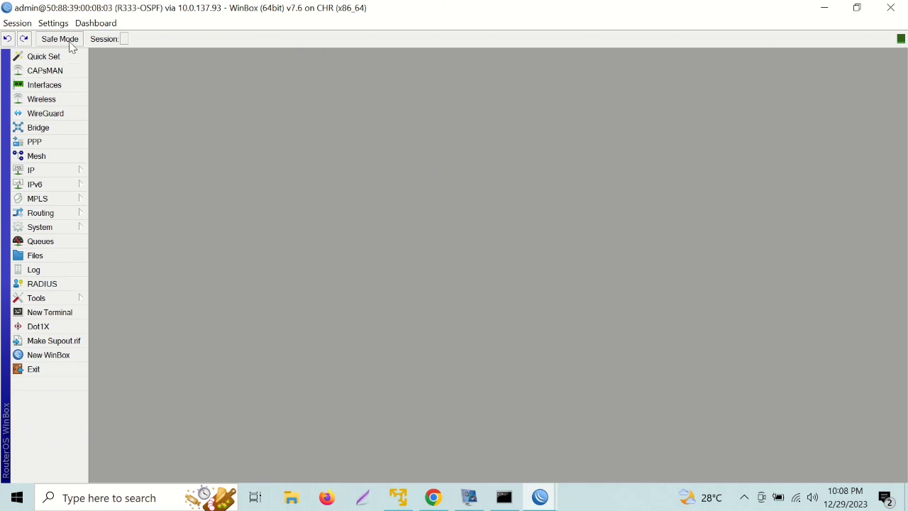
# Add the address 20.20.20.2/30 on ether1.
pyautogui.click(67, 174)
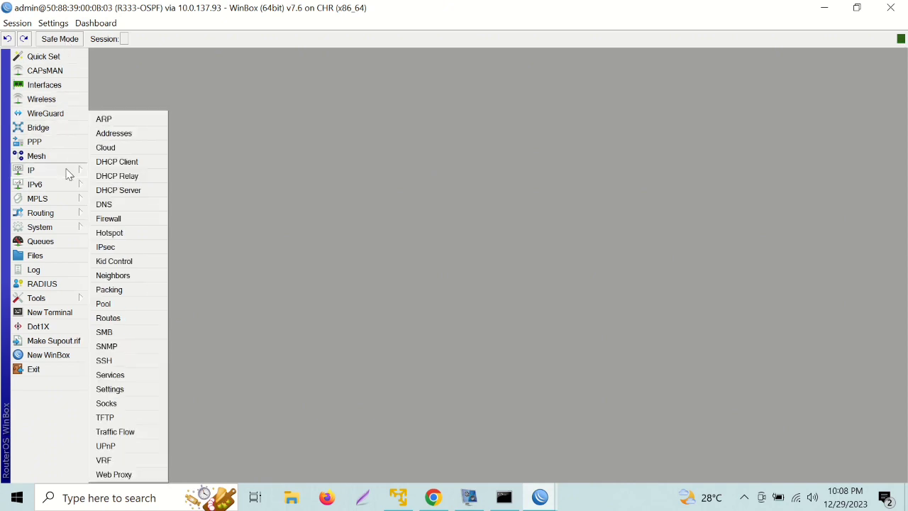
pyautogui.click(120, 133)
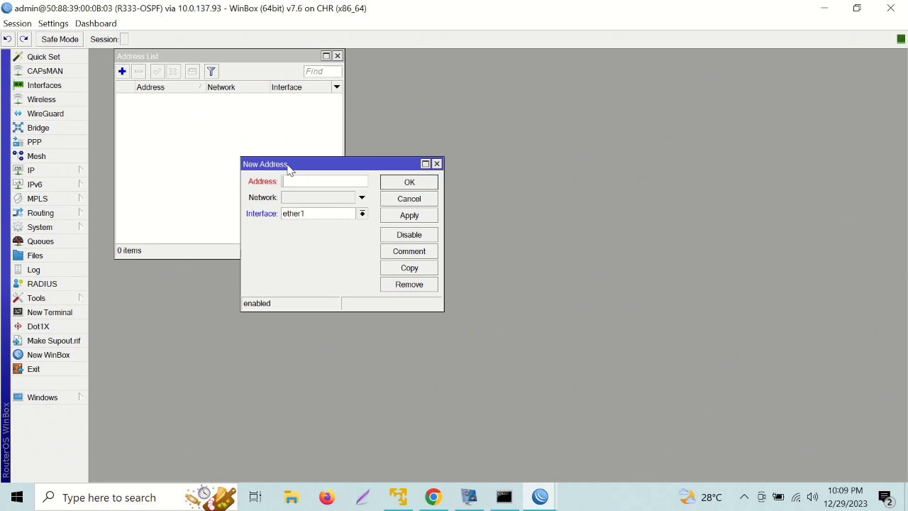
pyautogui.write('20.20.20.2/30')
pyautogui.click(387, 183)
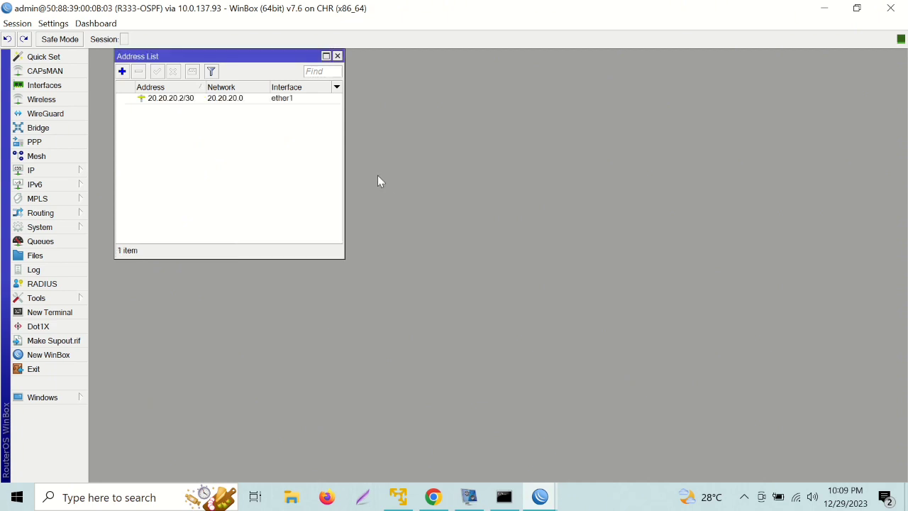
# Add the address 30.30.30.1/30 on ether2.
pyautogui.click(122, 72)
pyautogui.press('BackSpace')
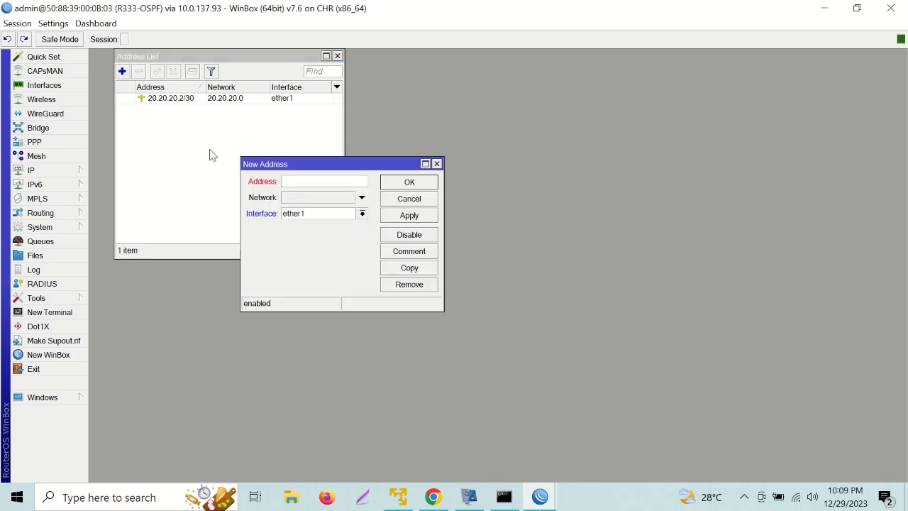
pyautogui.write('30.30.30.1/30')
pyautogui.click(306, 214)
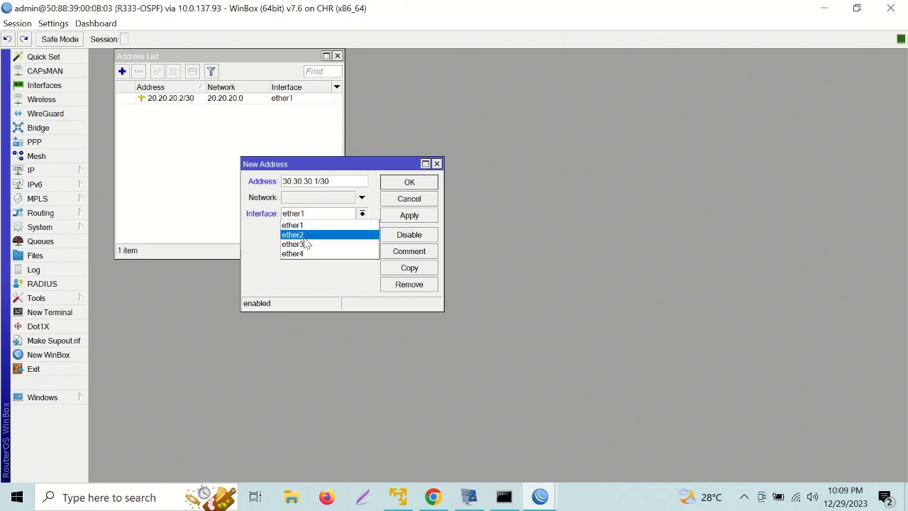
pyautogui.click(304, 238)
pyautogui.click(406, 187)
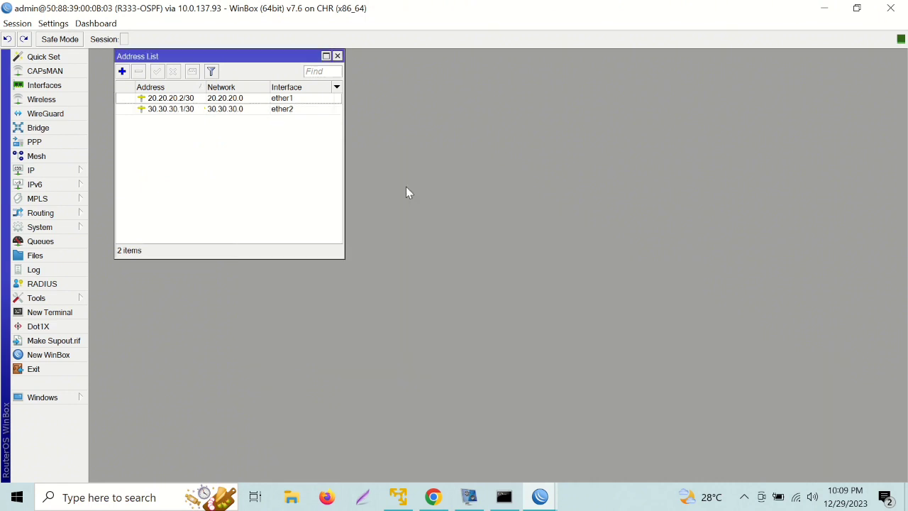
# Add the address 192.168.30.1/24 on ether3.
pyautogui.click(122, 71)
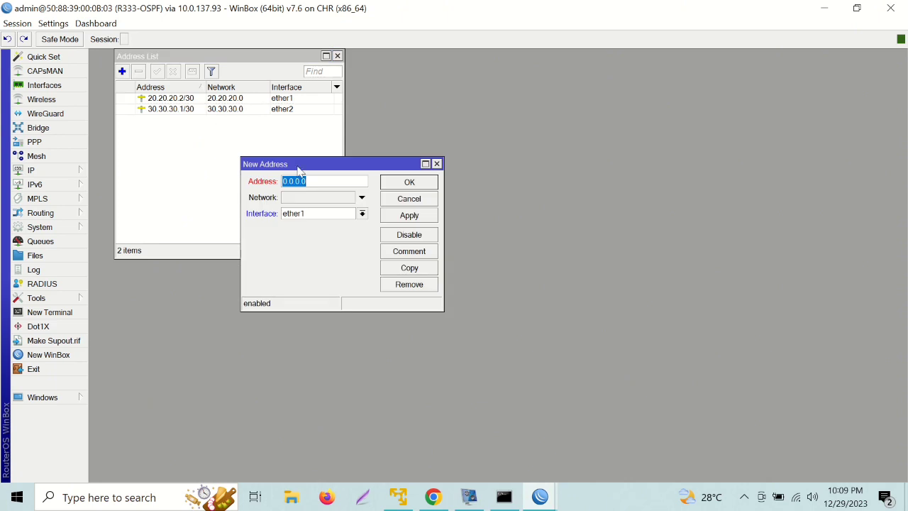
pyautogui.write('192.168.30.1/24')
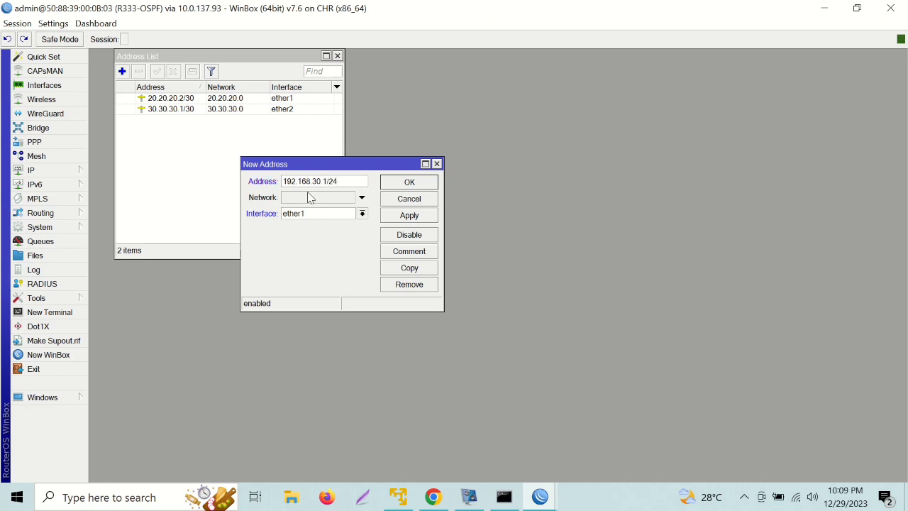
pyautogui.click(314, 215)
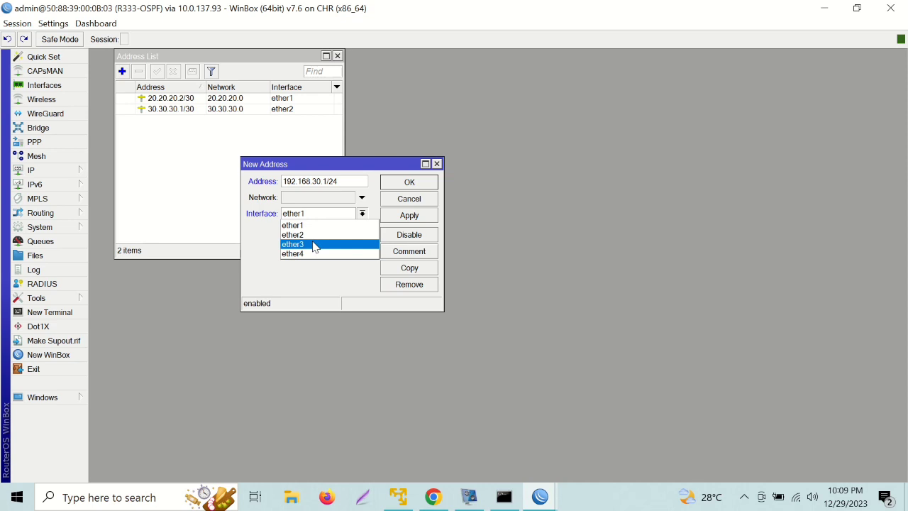
pyautogui.click(305, 244)
pyautogui.click(409, 183)
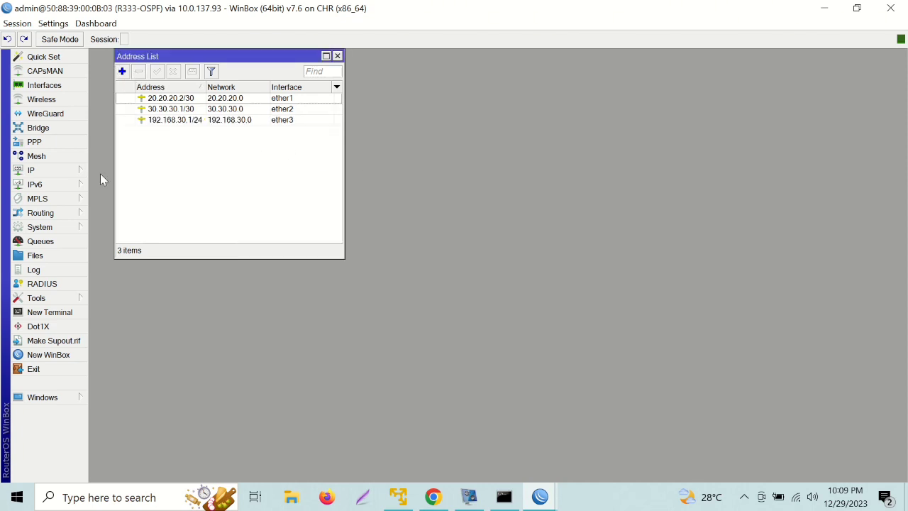
pyautogui.click(62, 167)
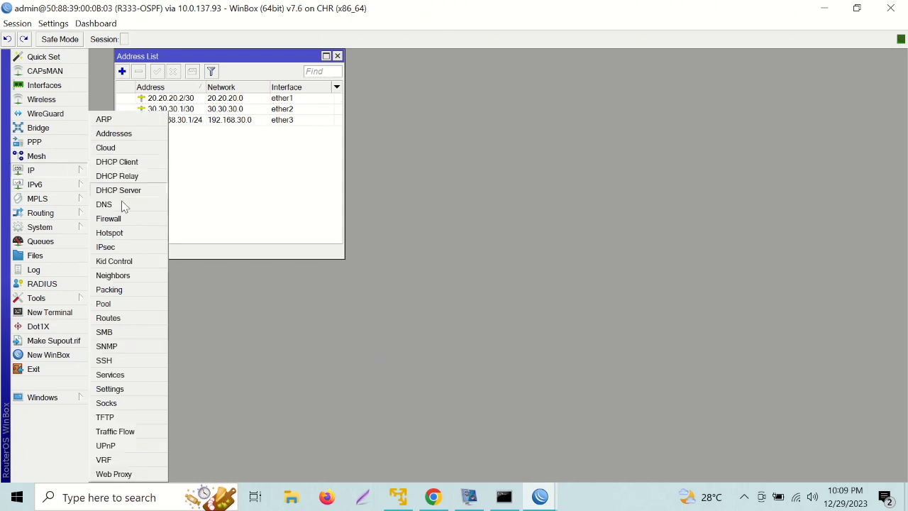
# Add a default route 0.0.0.0/0 via gateway 20.20.20.1 on R333-OSPF.
pyautogui.click(108, 318)
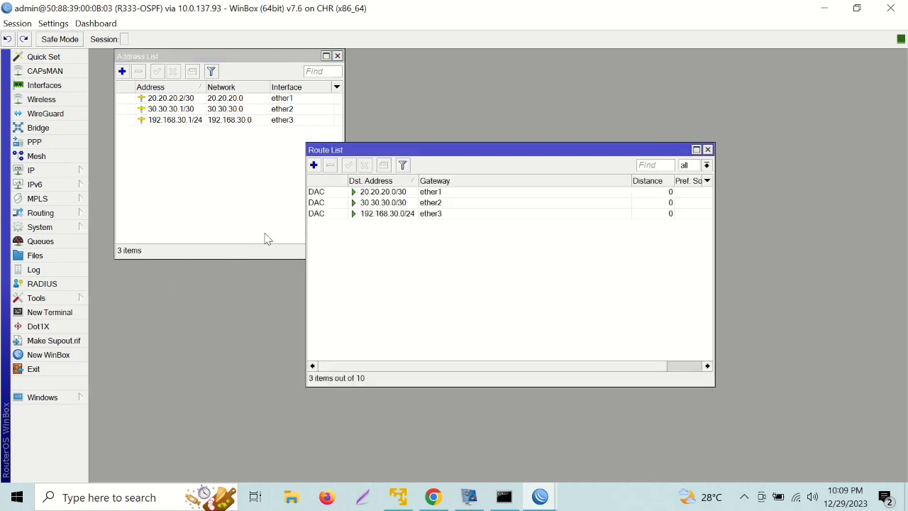
pyautogui.click(313, 164)
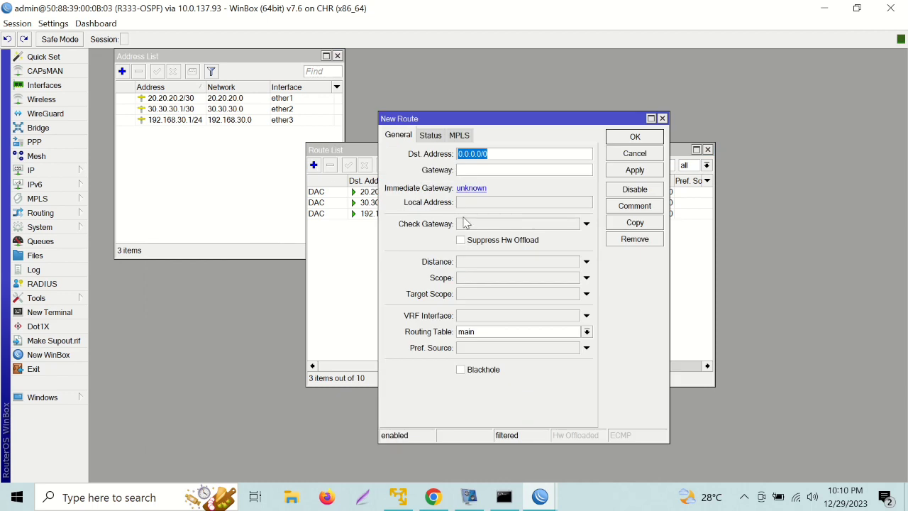
pyautogui.click(466, 171)
pyautogui.write('2')
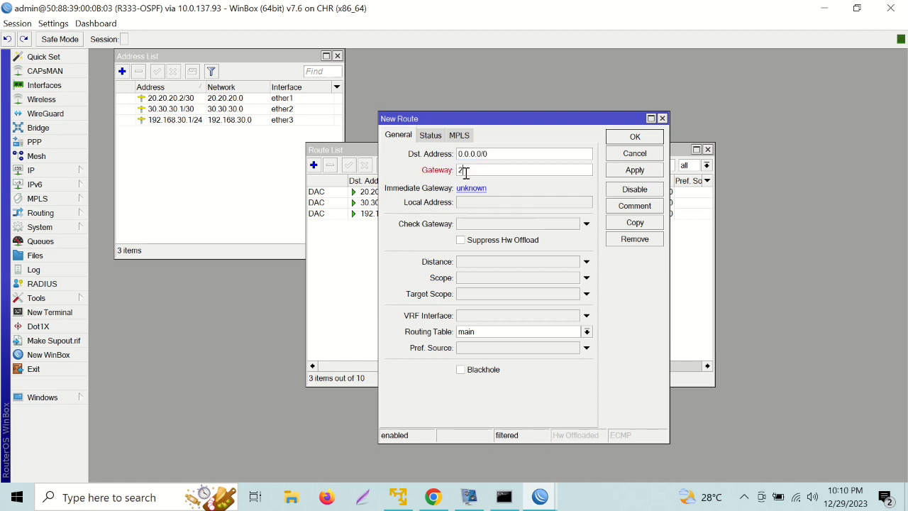
pyautogui.write('0.20.20.1')
pyautogui.click(635, 136)
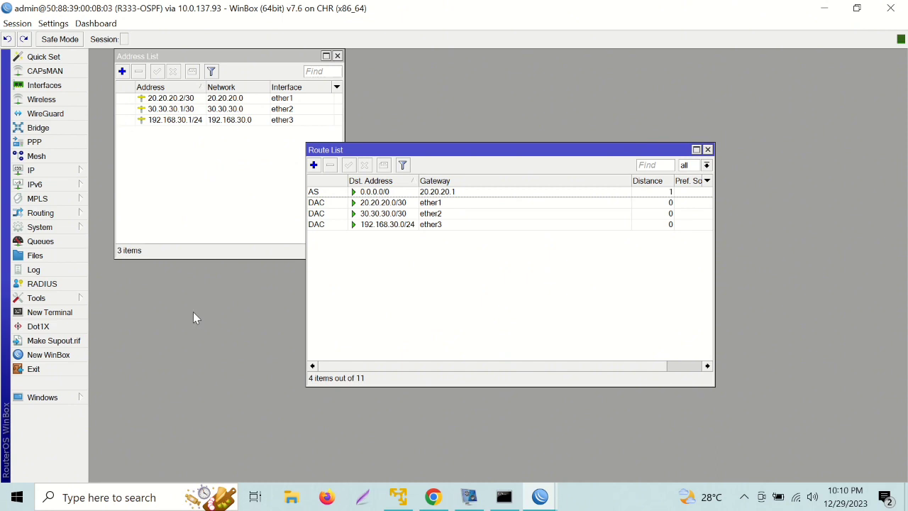
pyautogui.click(61, 160)
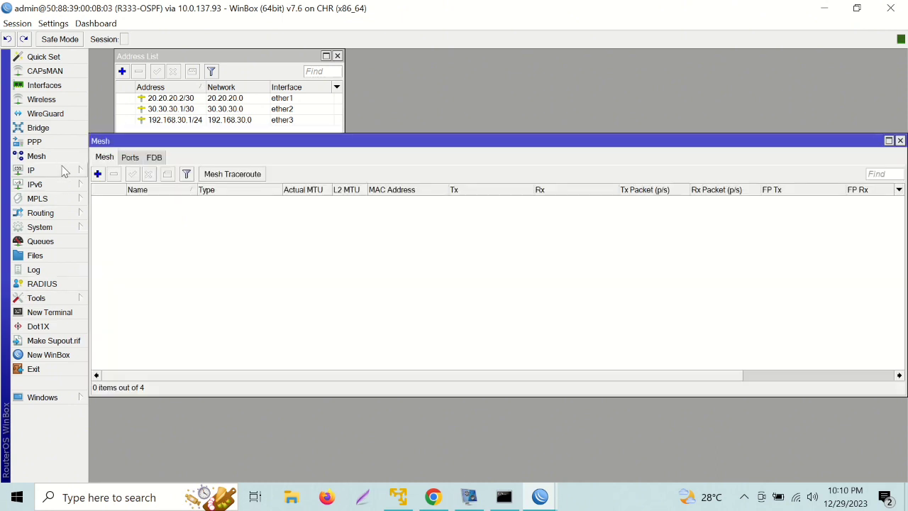
# Set the DNS server to 8.8.8.8 with remote requests allowed, then bring up the Firewall NAT list.
pyautogui.click(62, 170)
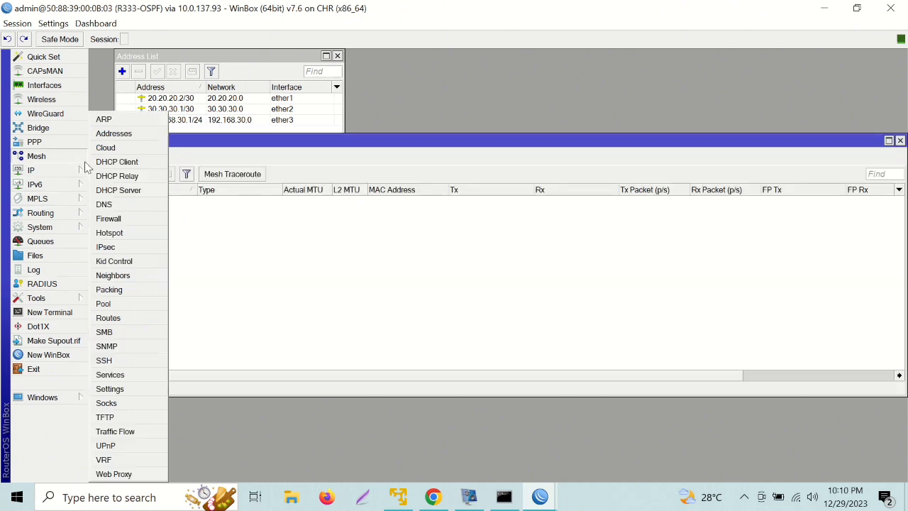
pyautogui.click(110, 206)
pyautogui.click(475, 239)
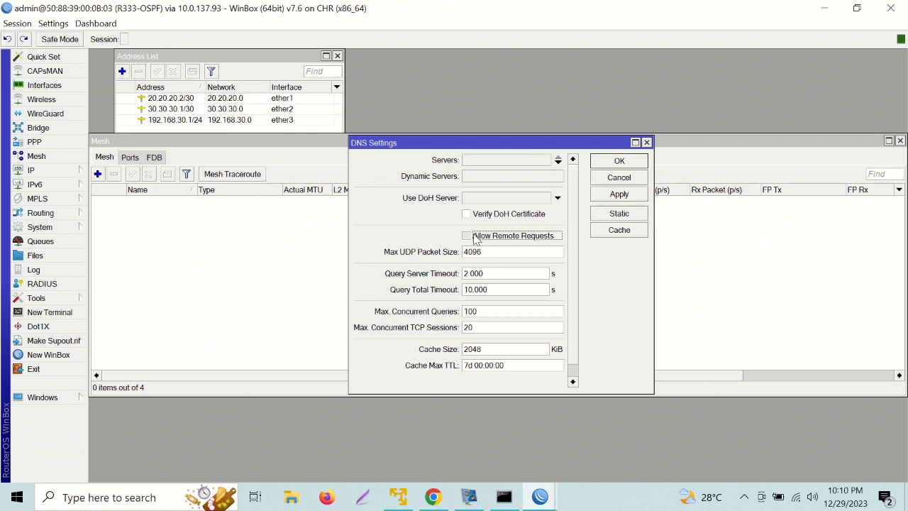
pyautogui.click(493, 160)
pyautogui.write('8.8.8.8')
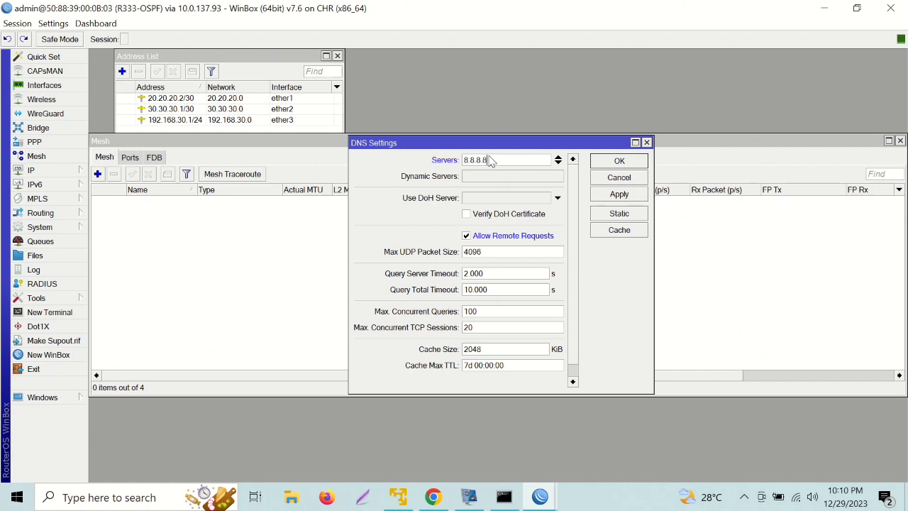
pyautogui.click(606, 164)
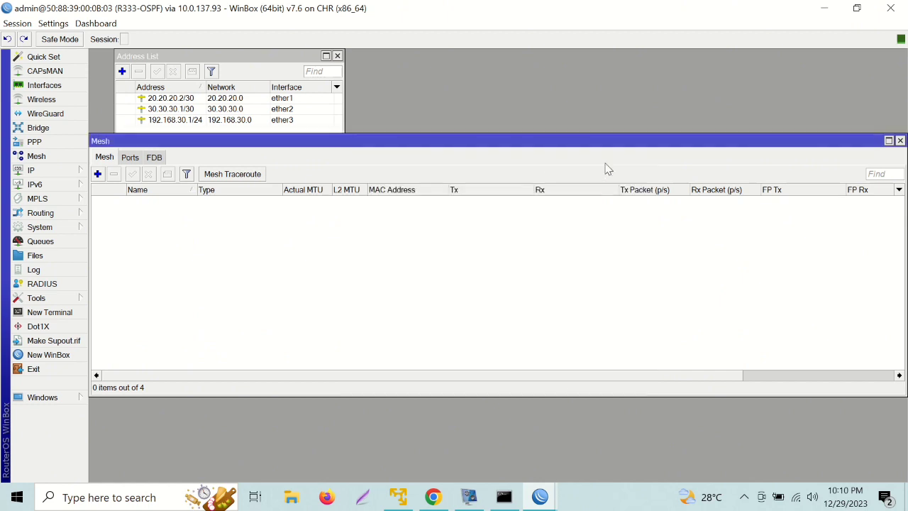
pyautogui.click(74, 171)
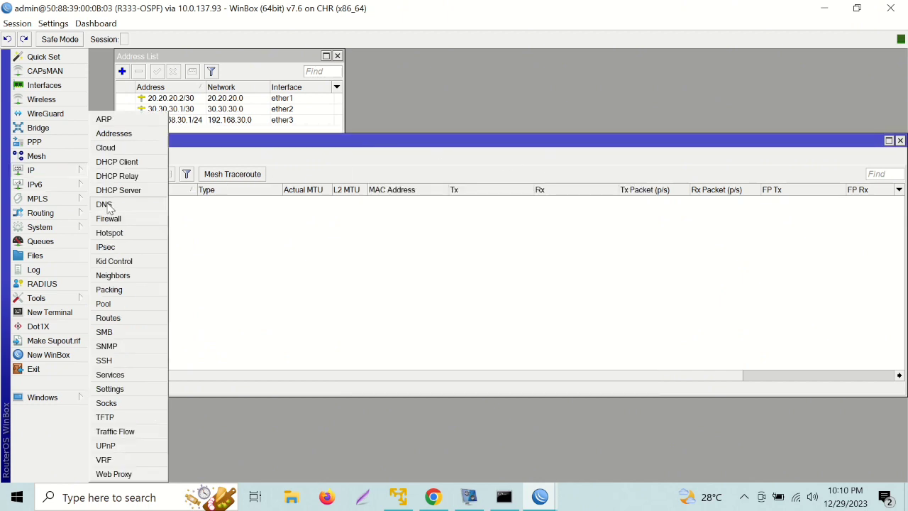
pyautogui.click(118, 221)
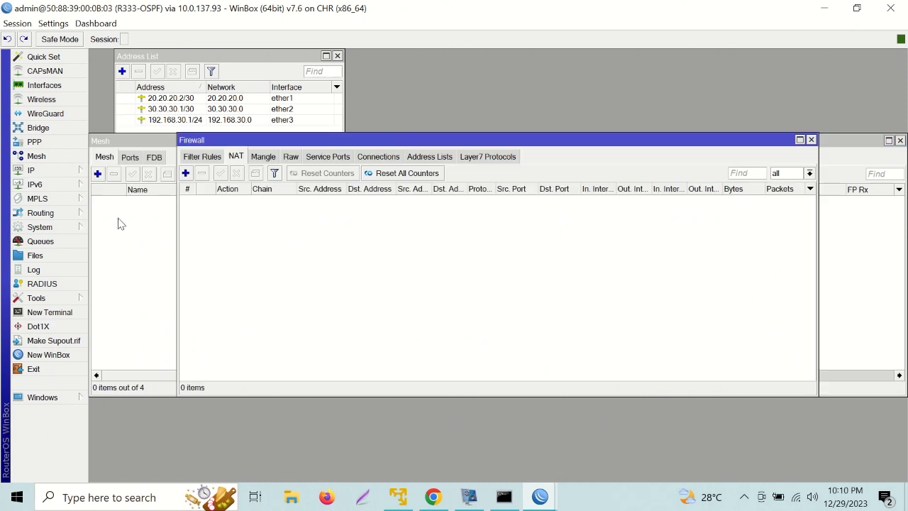
# Add a srcnat masquerade rule for traffic out ether1, then open a New Terminal.
pyautogui.click(185, 174)
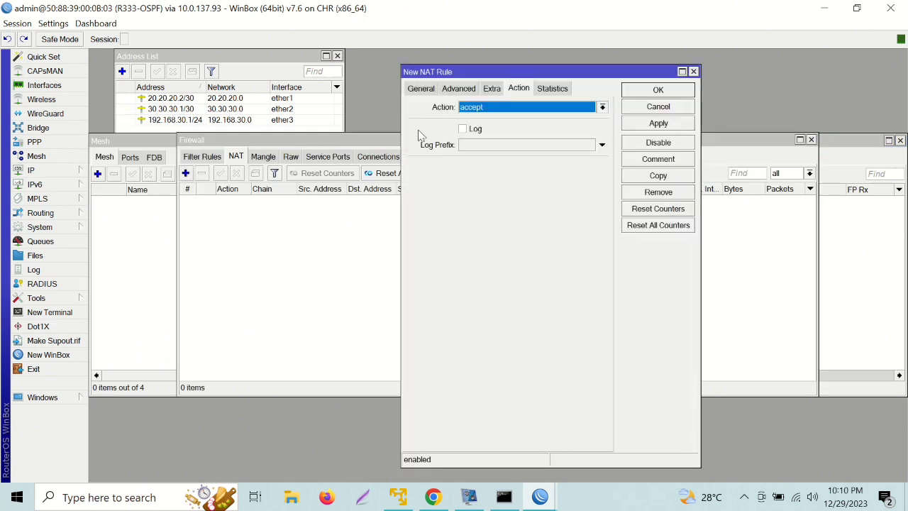
pyautogui.click(420, 89)
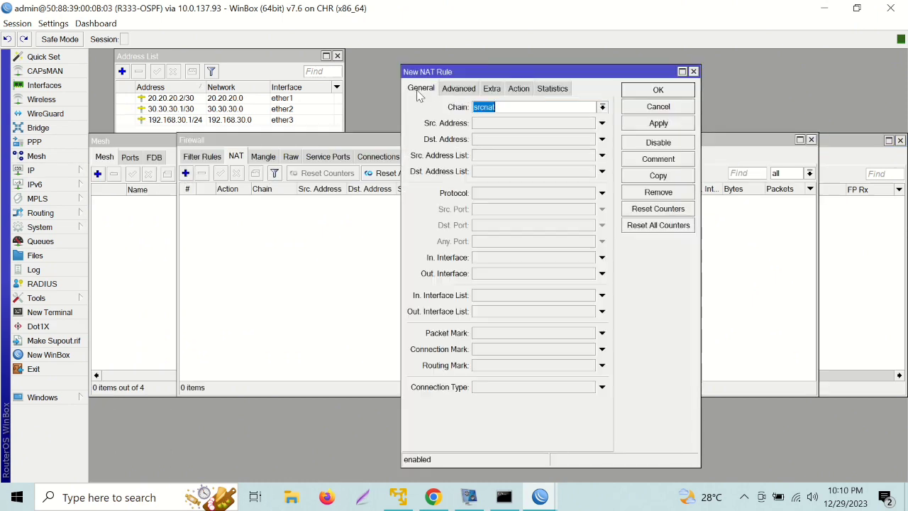
pyautogui.click(492, 276)
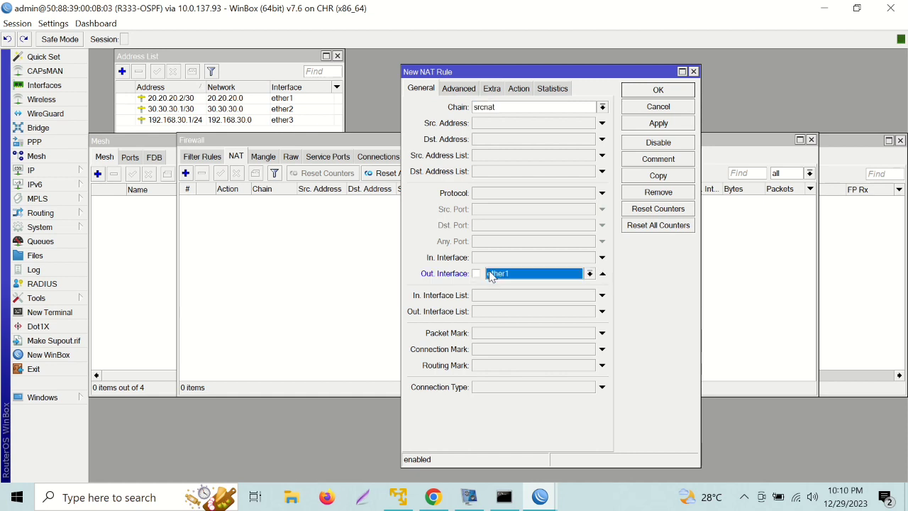
pyautogui.click(520, 86)
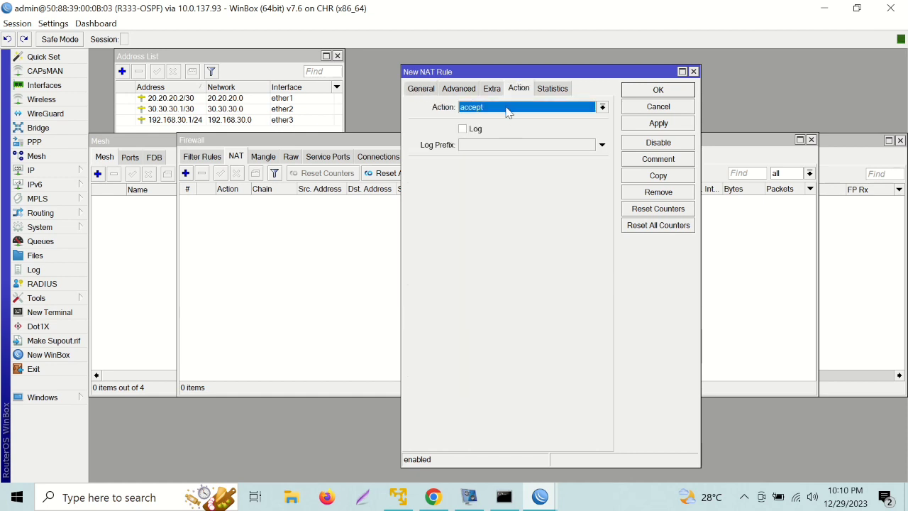
pyautogui.click(508, 108)
pyautogui.click(505, 176)
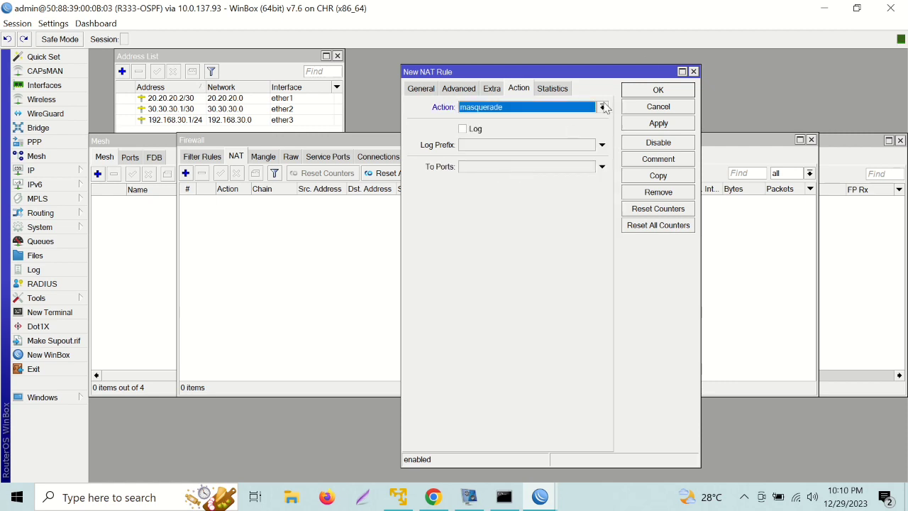
pyautogui.click(658, 89)
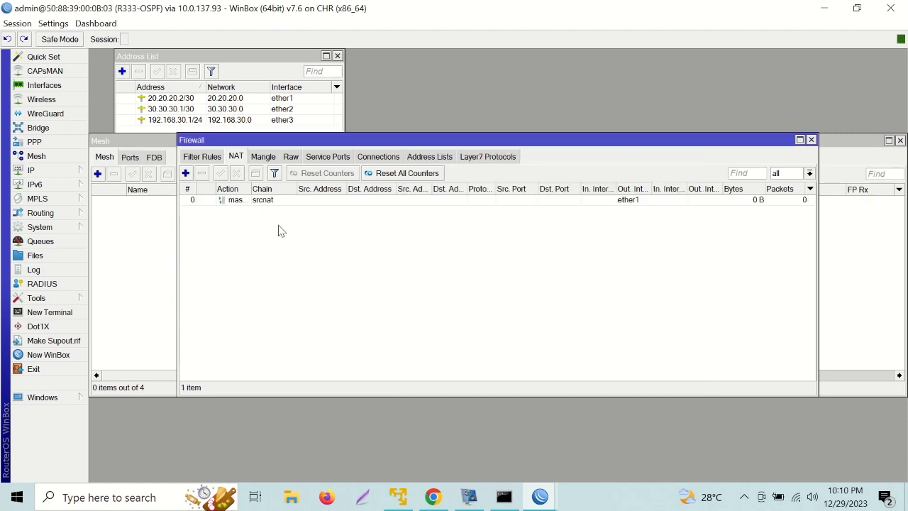
pyautogui.click(61, 314)
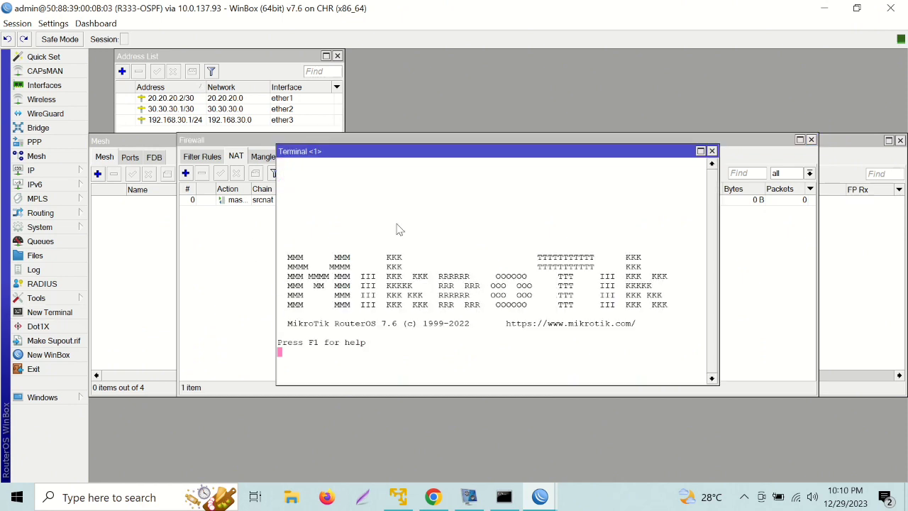
# Ping detik.com and stop it, confirming 8 of 8 replies with 0% loss.
pyautogui.write('pi')
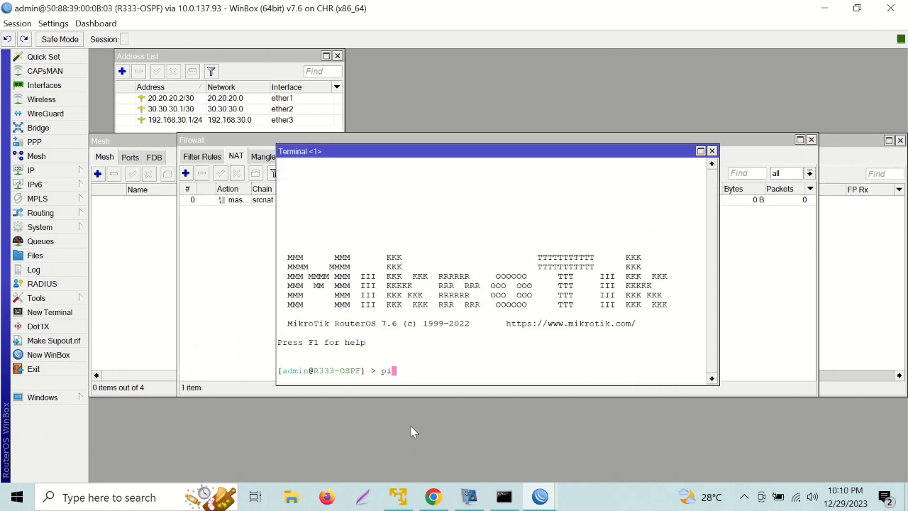
pyautogui.write('ng detik.com')
pyautogui.press('Return')
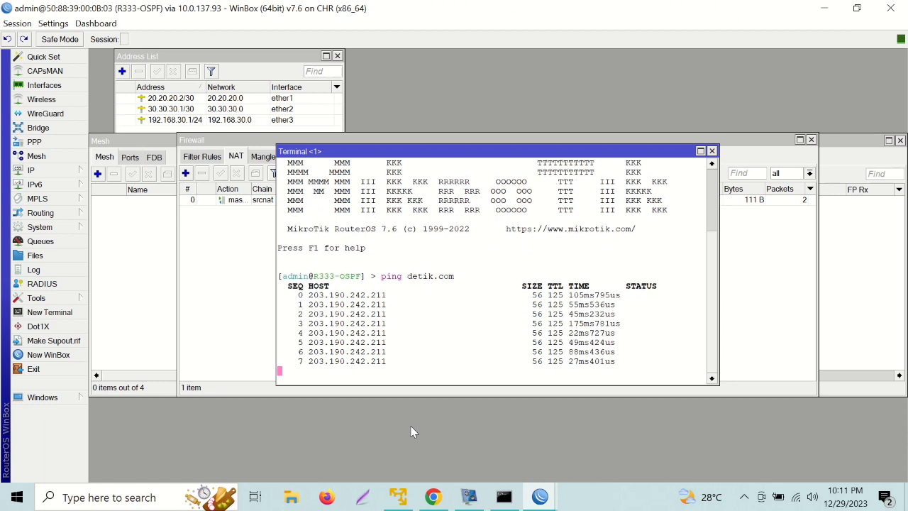
pyautogui.hotkey('ctrl', 'c')
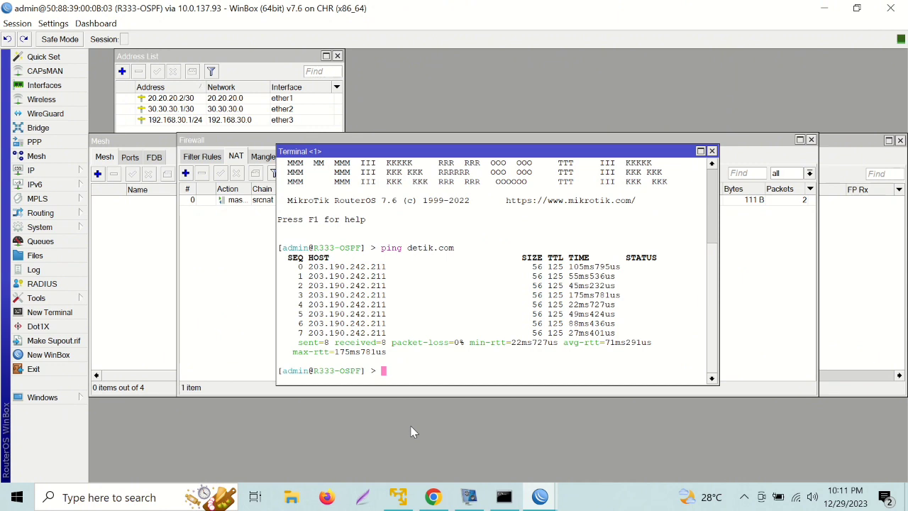
pyautogui.click(435, 499)
# Start the Mikrotik-4 node on the PNETLab topology and open its console.
pyautogui.click(93, 8)
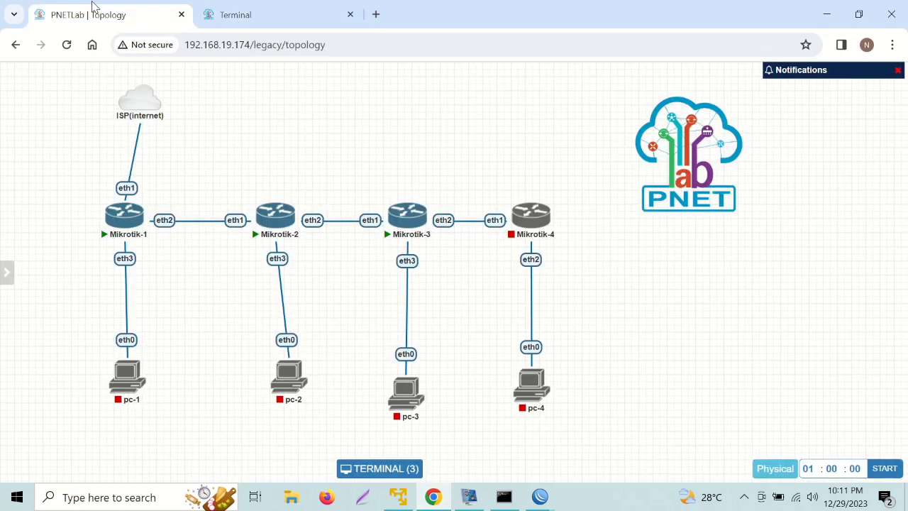
pyautogui.click(519, 197)
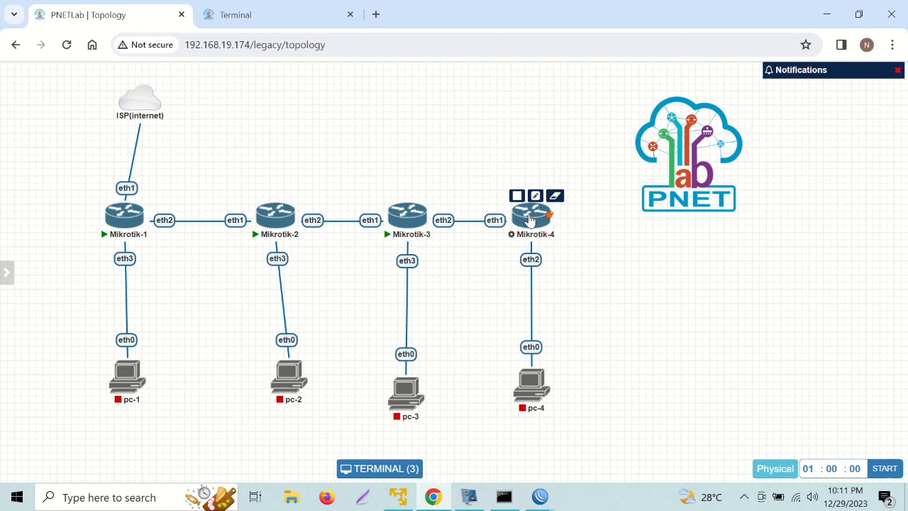
pyautogui.click(531, 220)
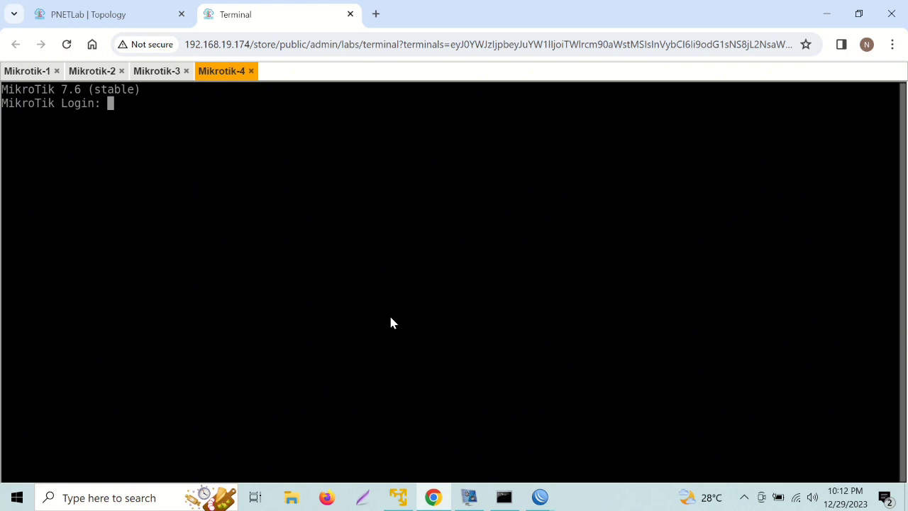
# Log in to Mikrotik-4 as admin with the empty default password and set a new admin password.
pyautogui.write('ad')
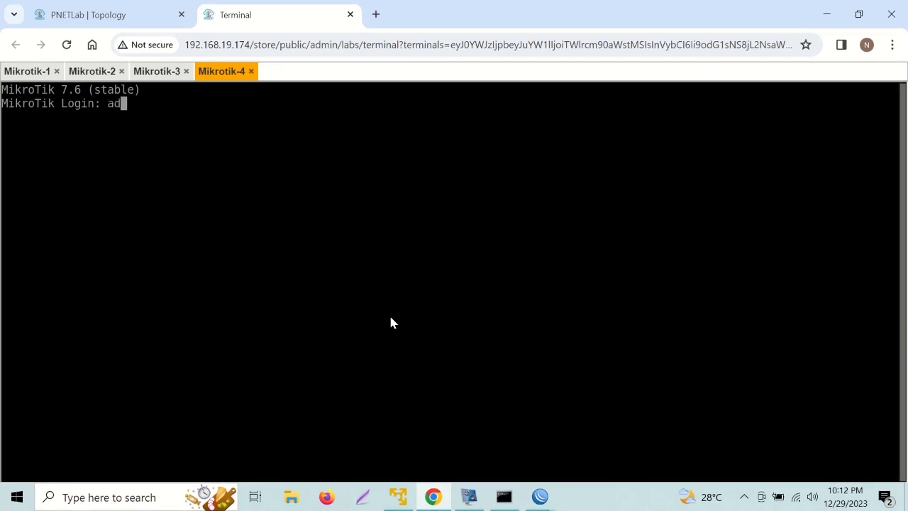
pyautogui.write('min')
pyautogui.press('Return')
pyautogui.press('Return')
pyautogui.write('n')
pyautogui.press('Return')
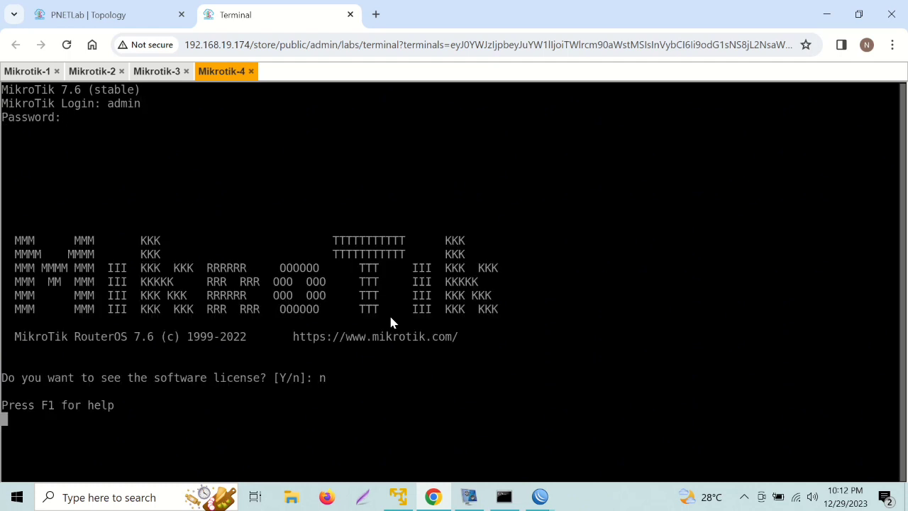
pyautogui.write('***')
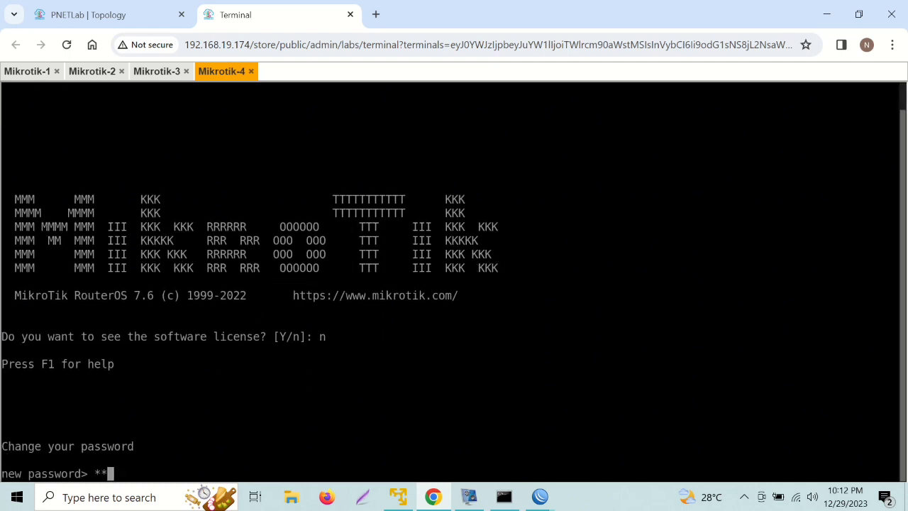
pyautogui.press('Return')
pyautogui.write('***')
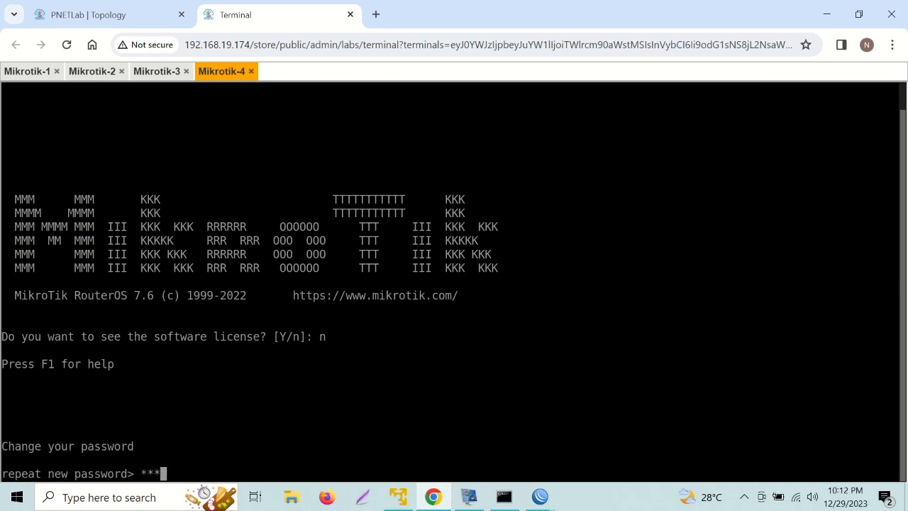
pyautogui.press('Return')
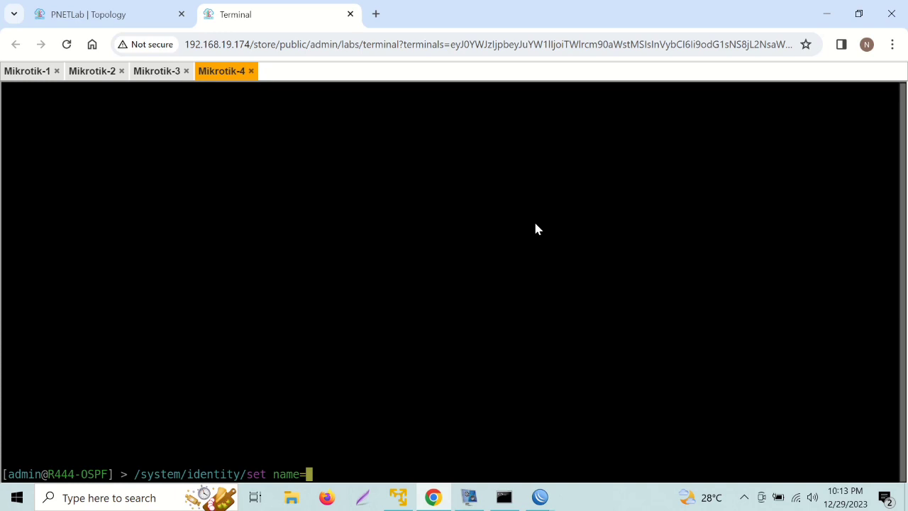
# Rename the router to R444-OSPF and enable RoMON with /tool/romon/set enabled=yes.
pyautogui.write('R444-OSPF')
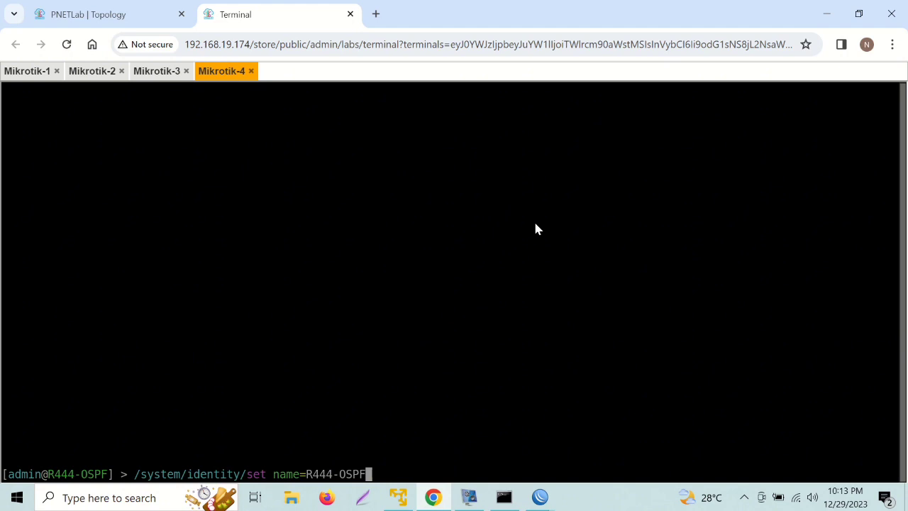
pyautogui.press('Return')
pyautogui.write('/')
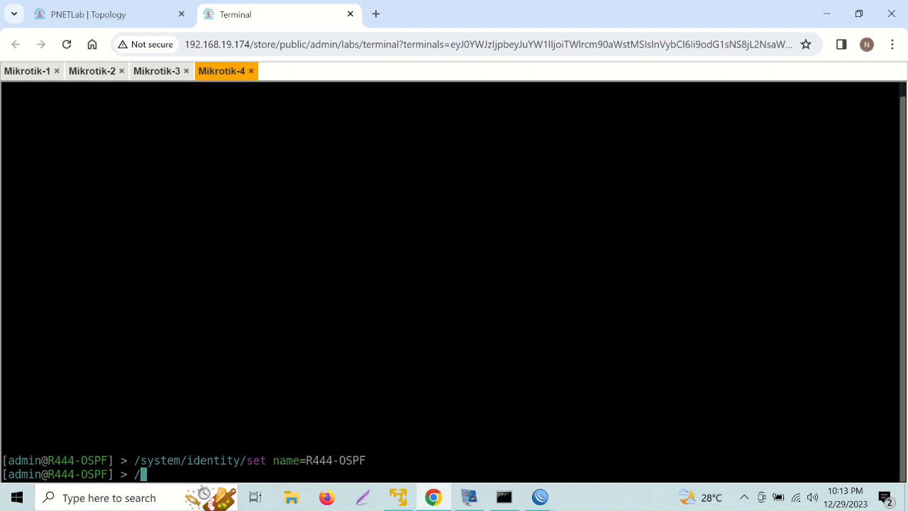
pyautogui.write('tool/romon/s')
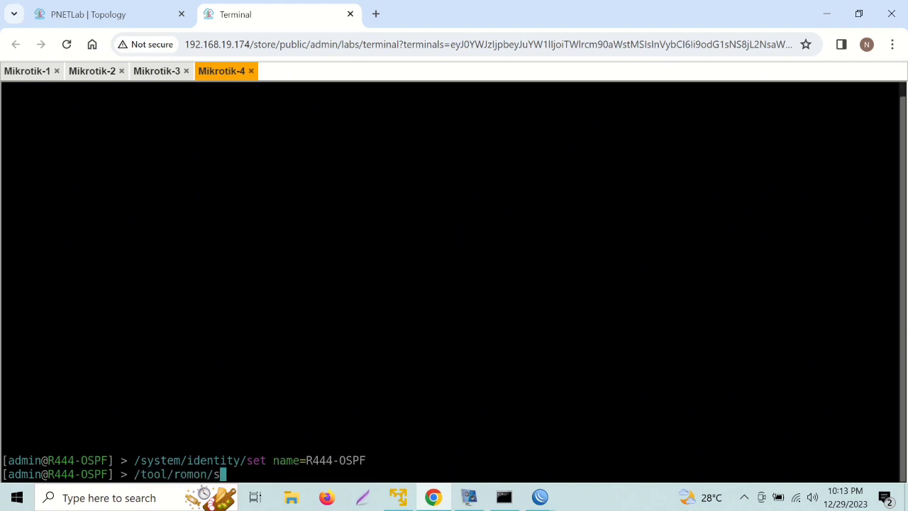
pyautogui.write('et enabled=y')
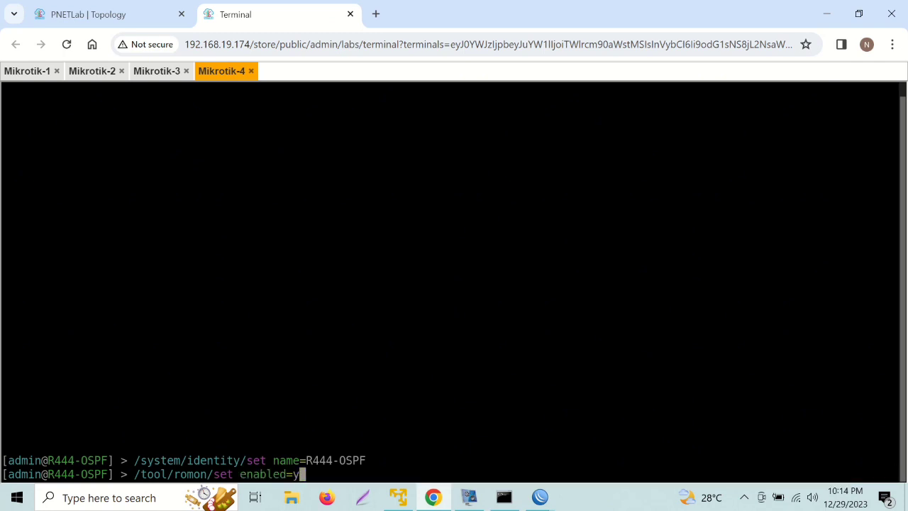
pyautogui.press('Tab')
pyautogui.press('Return')
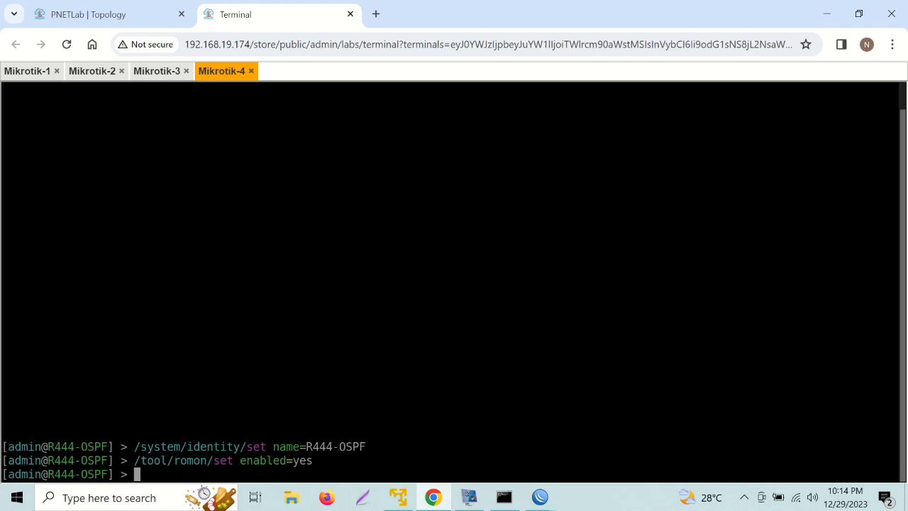
# From the R333-OSPF session, connect a new WinBox to the R444-OSPF neighbor over RoMON.
pyautogui.moveTo(540, 496)
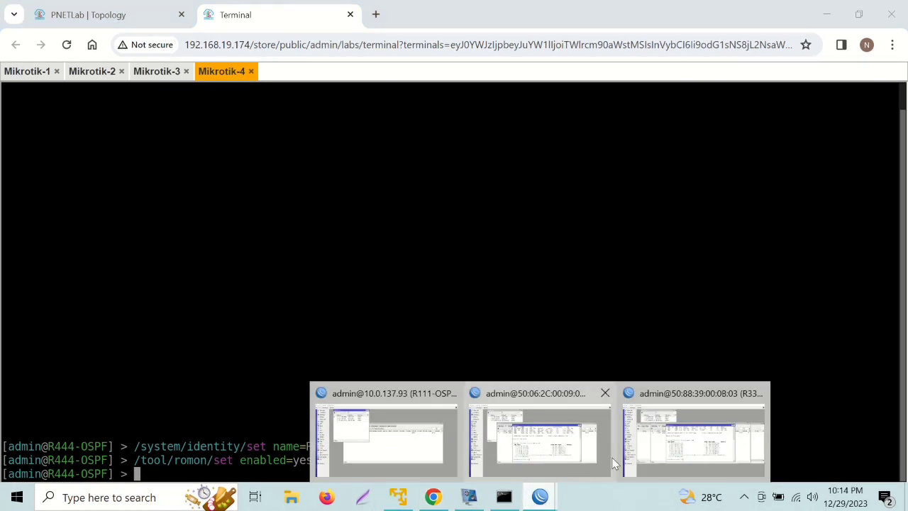
pyautogui.click(709, 444)
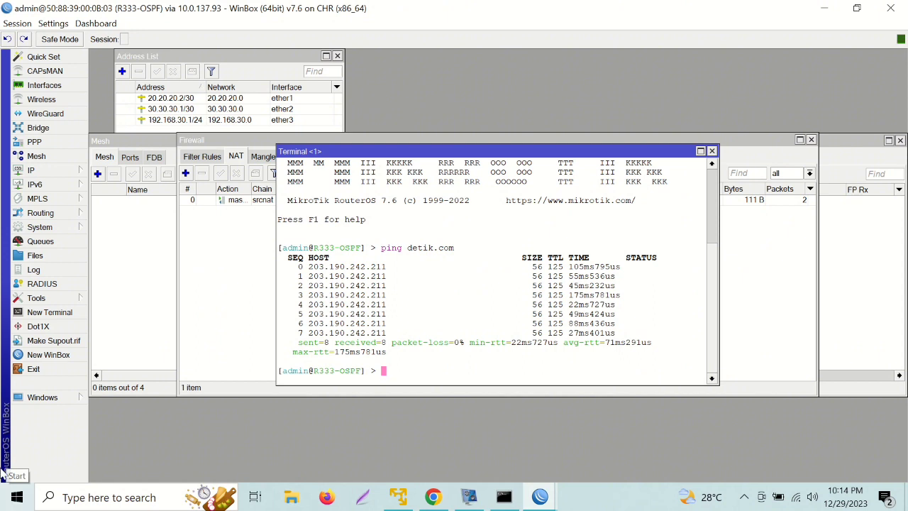
pyautogui.click(37, 356)
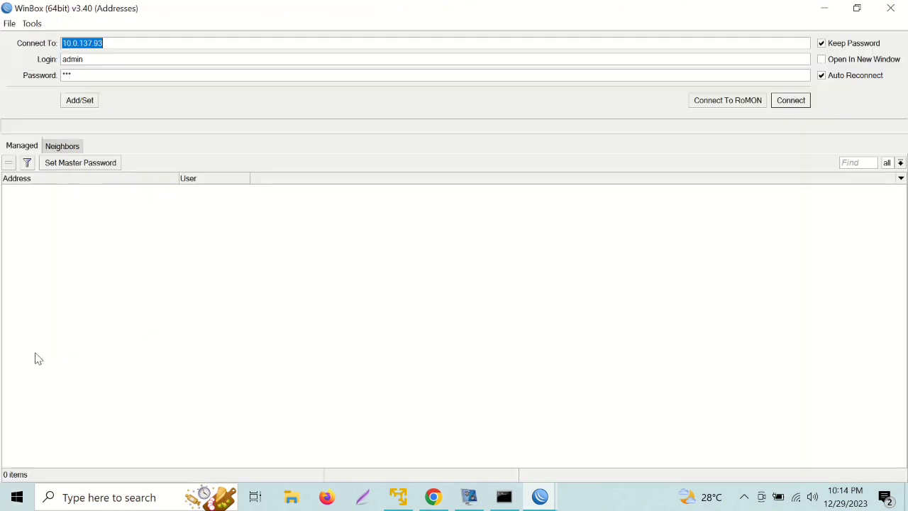
pyautogui.click(736, 102)
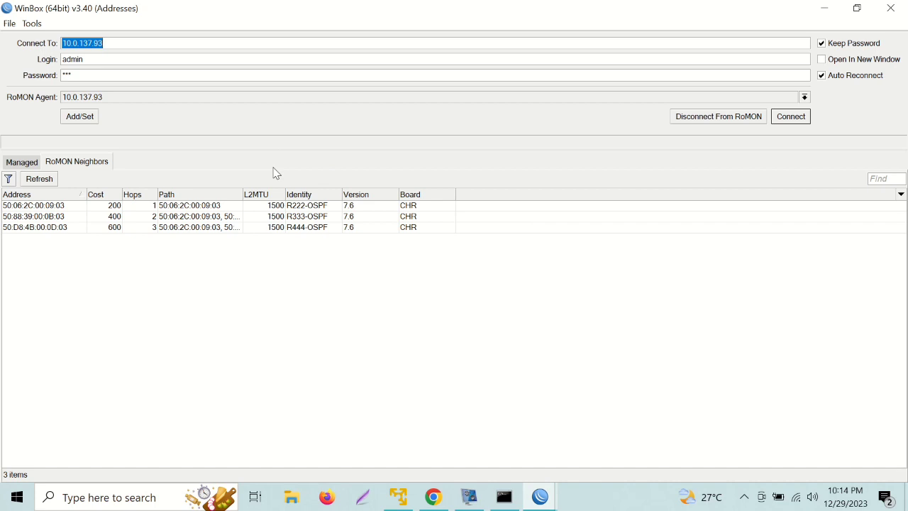
pyautogui.click(263, 229)
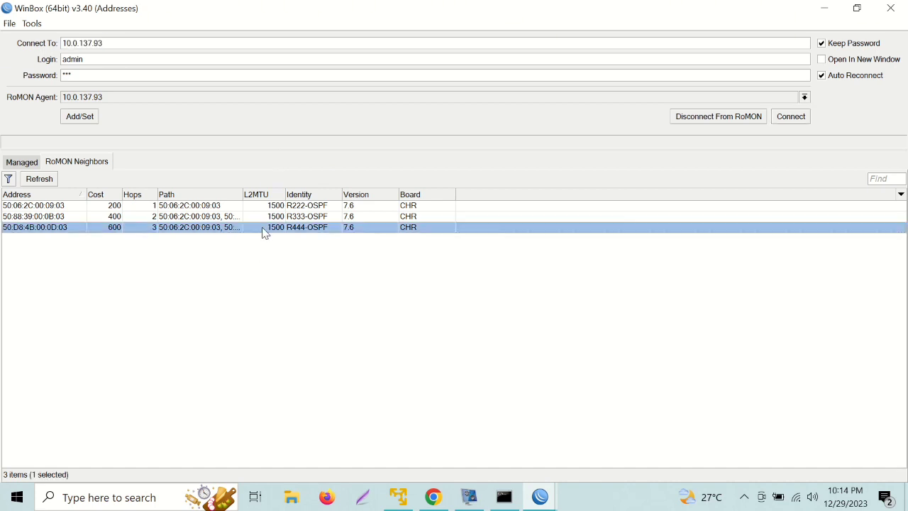
pyautogui.doubleClick(263, 227)
pyautogui.click(785, 118)
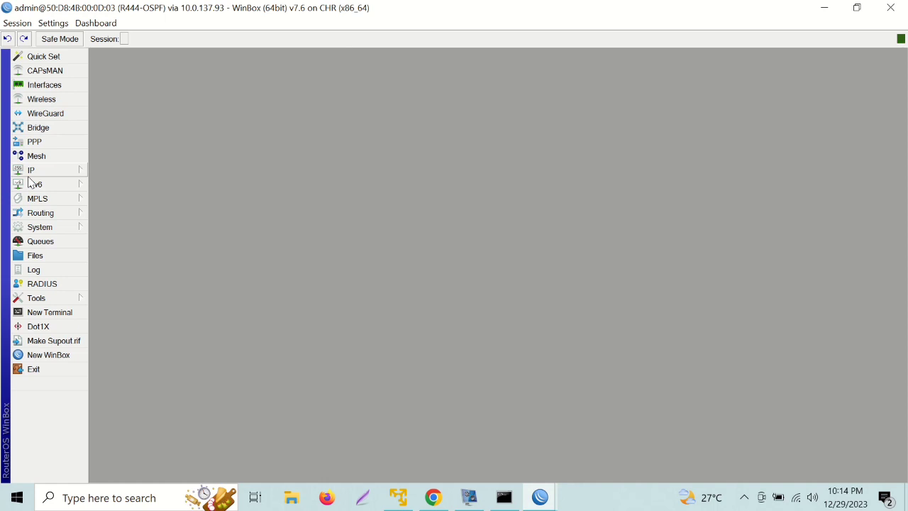
pyautogui.click(36, 170)
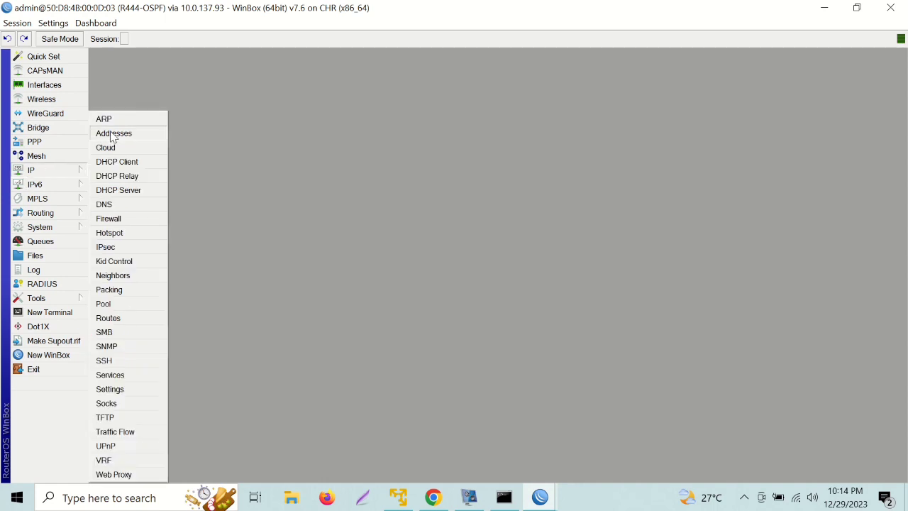
# Add the address 30.30.30.2/30 on ether1.
pyautogui.click(112, 135)
pyautogui.click(122, 70)
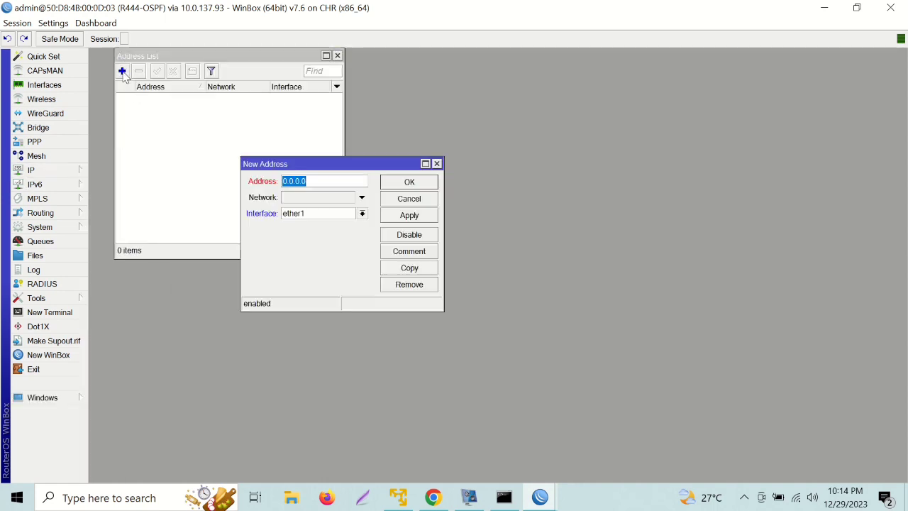
pyautogui.write('30.30.30.2/3')
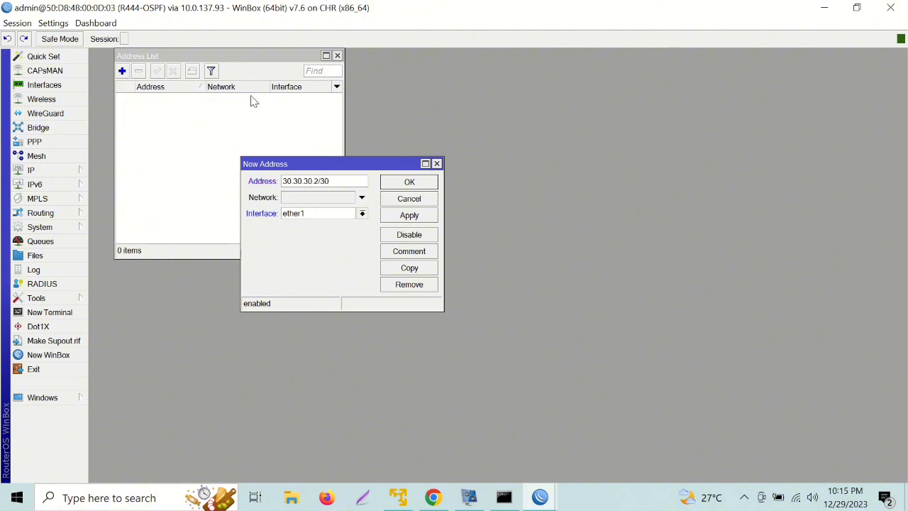
pyautogui.click(395, 185)
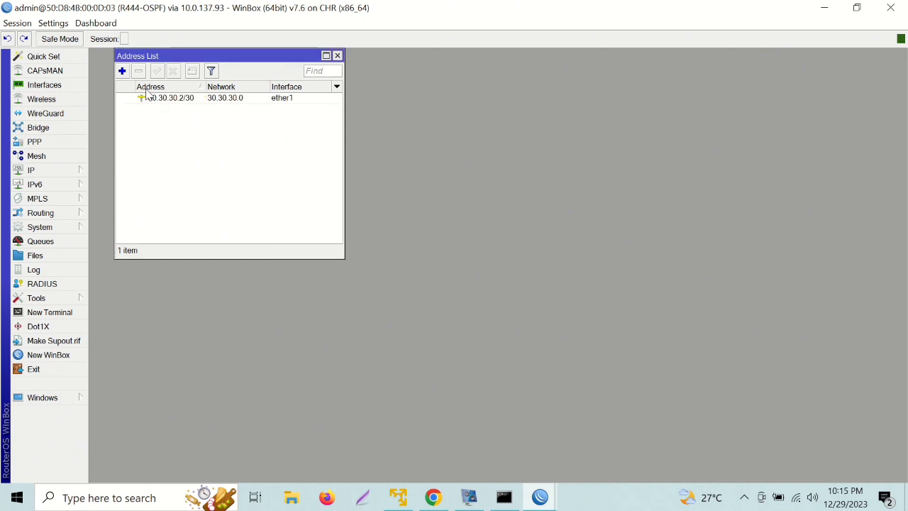
# Add the address 192.168.40.1/24 on ether2.
pyautogui.click(122, 71)
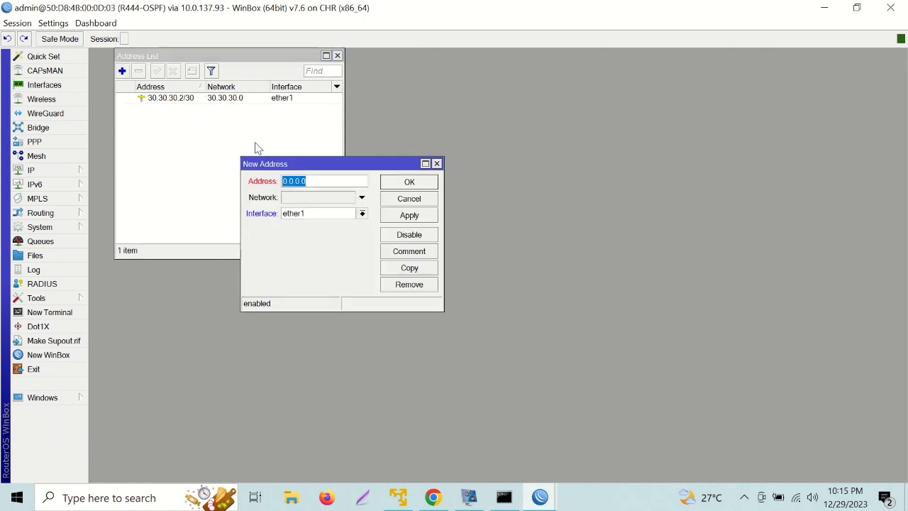
pyautogui.press('BackSpace')
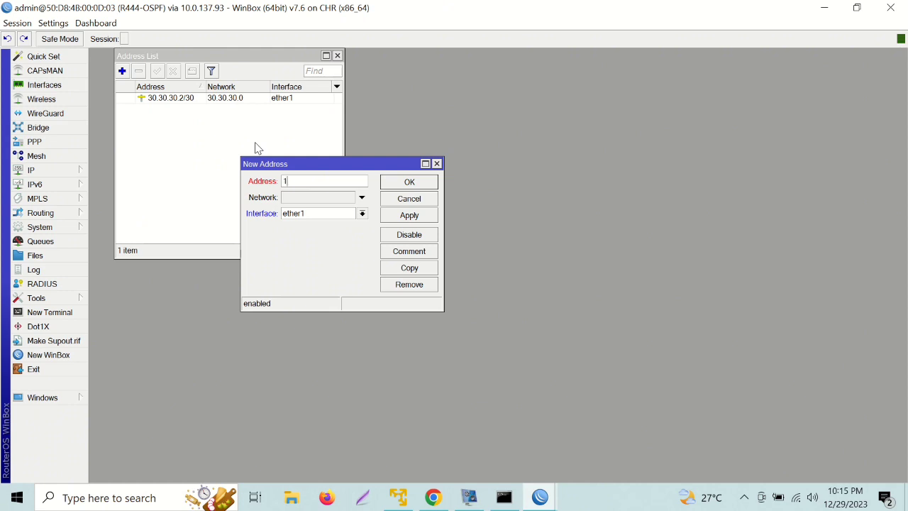
pyautogui.write('192.168.40.1/24')
pyautogui.click(324, 214)
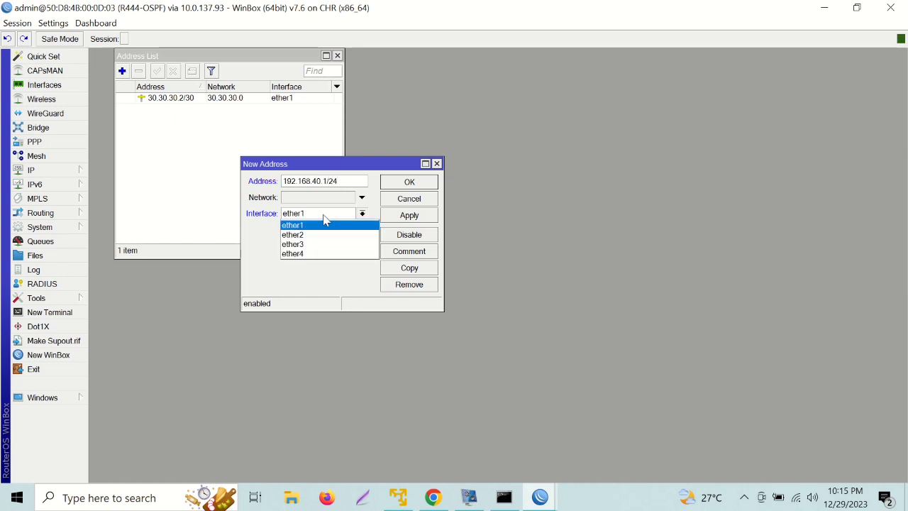
pyautogui.click(324, 235)
pyautogui.click(392, 184)
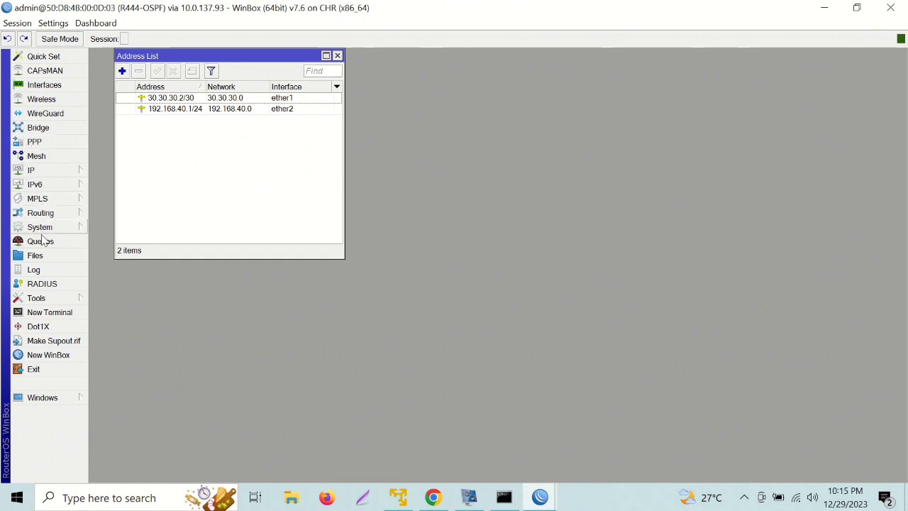
pyautogui.click(44, 171)
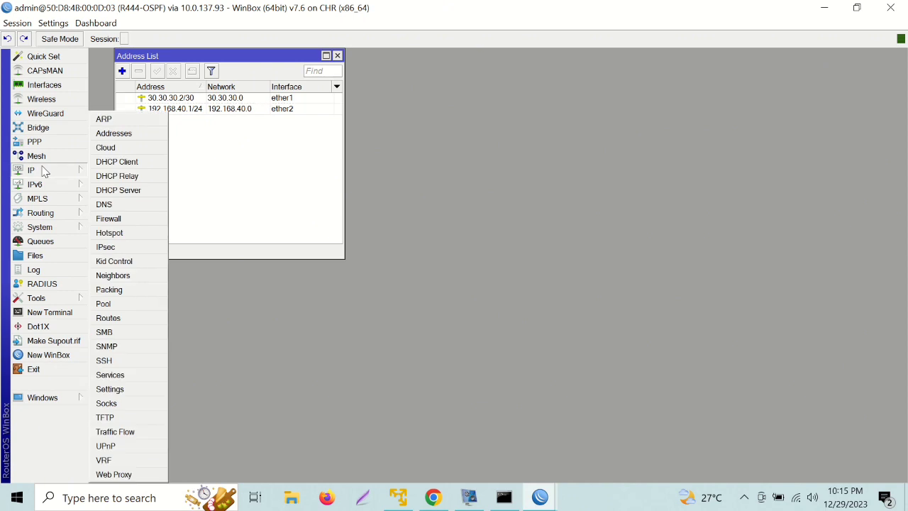
# Add a static default route 0.0.0.0/0 on R444-OSPF via gateway 30.30.30.1.
pyautogui.click(128, 318)
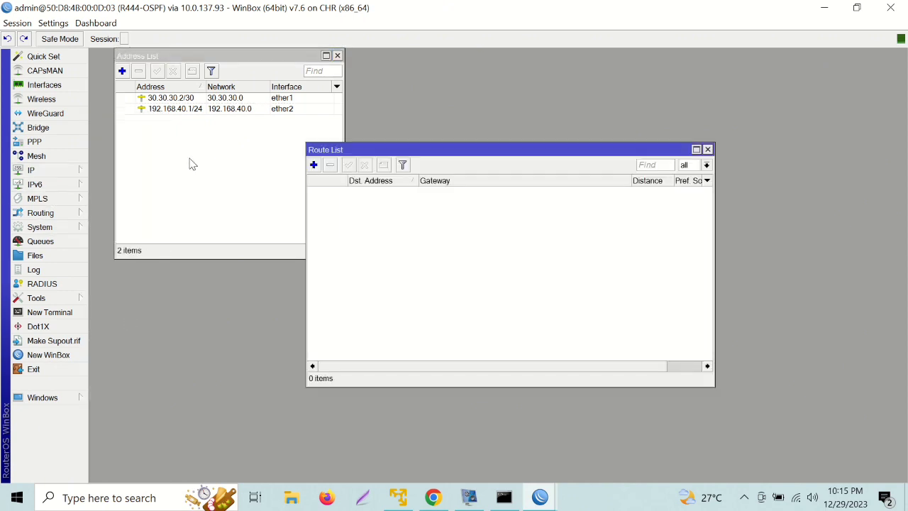
pyautogui.click(313, 165)
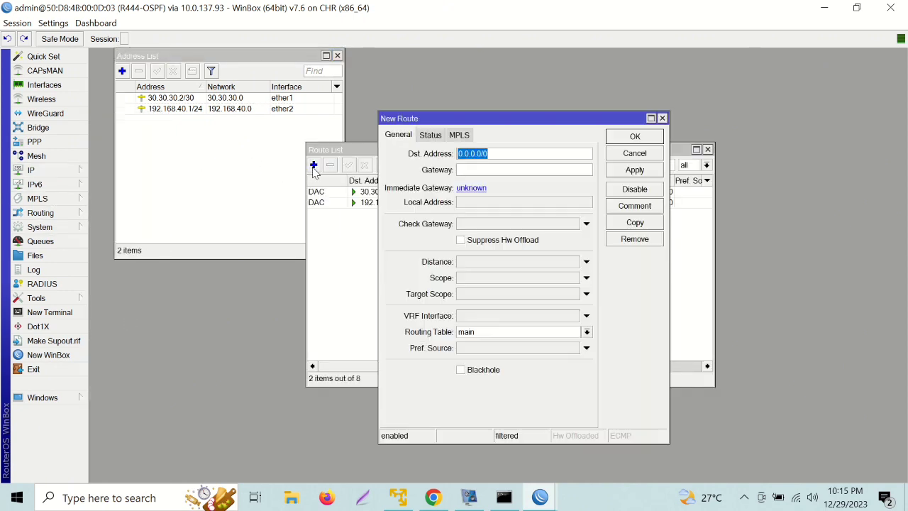
pyautogui.click(465, 169)
pyautogui.write('30')
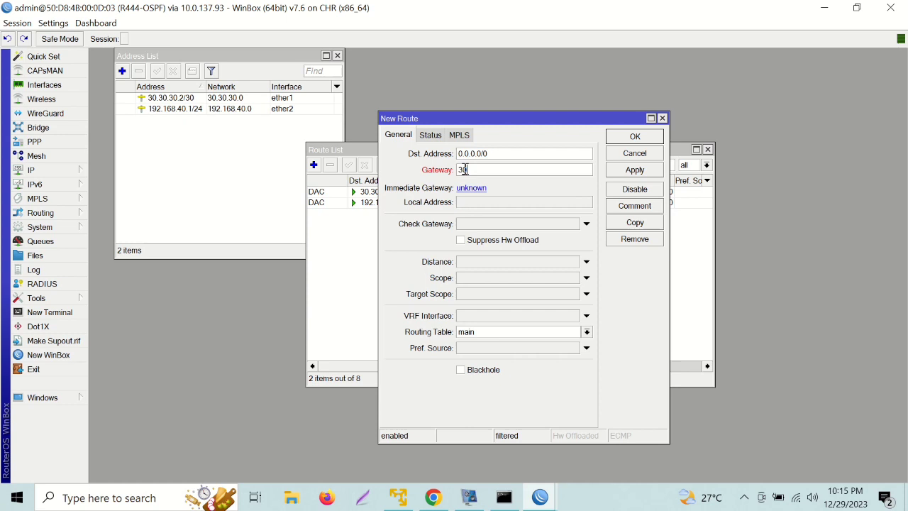
pyautogui.write('.30.30.1')
pyautogui.click(628, 138)
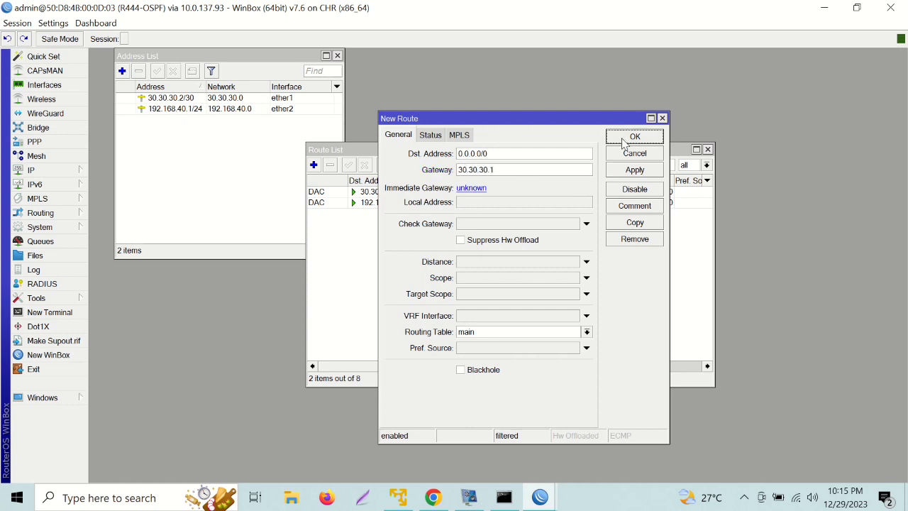
pyautogui.click(43, 170)
# Set R444-OSPF's DNS server to 8.8.8.8 with remote requests allowed.
pyautogui.click(118, 206)
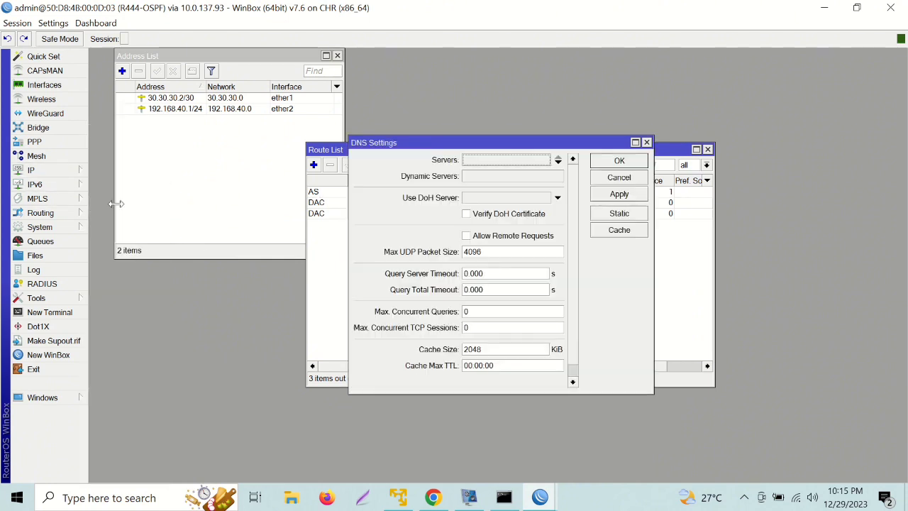
pyautogui.click(467, 163)
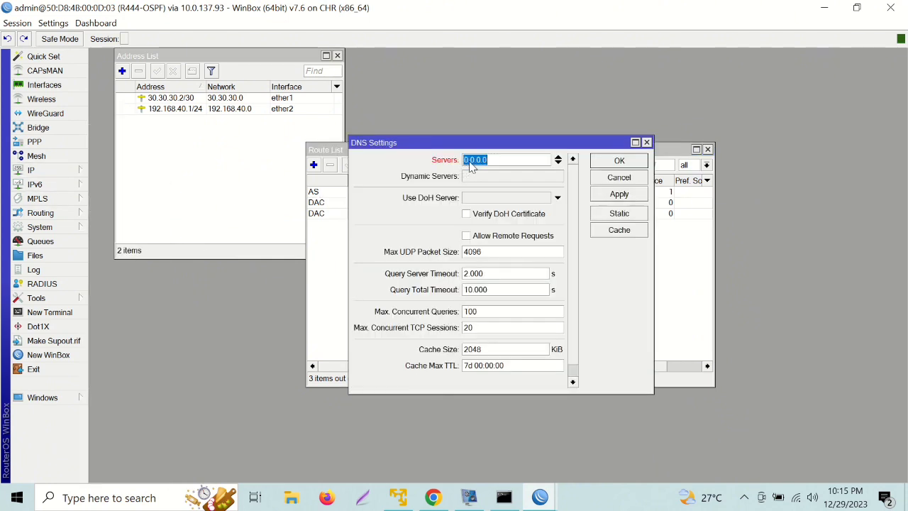
pyautogui.write('8.8.8.8')
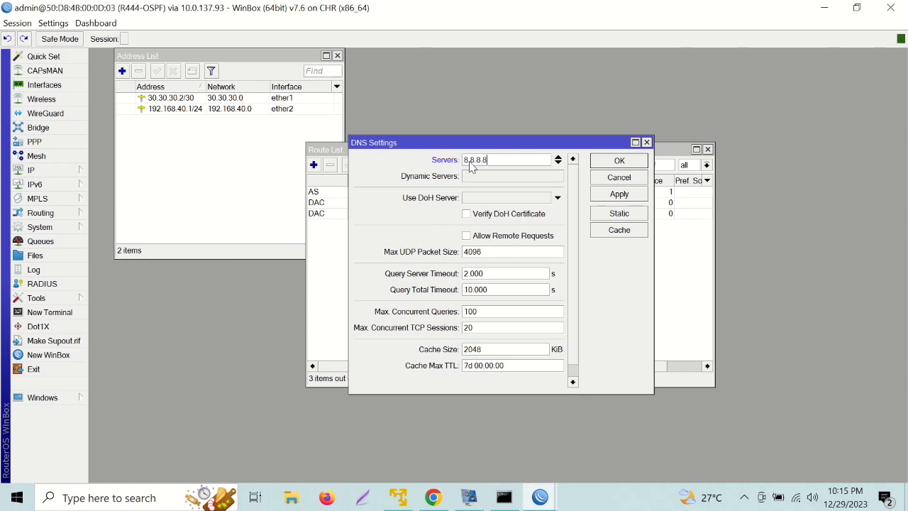
pyautogui.click(472, 238)
pyautogui.click(612, 163)
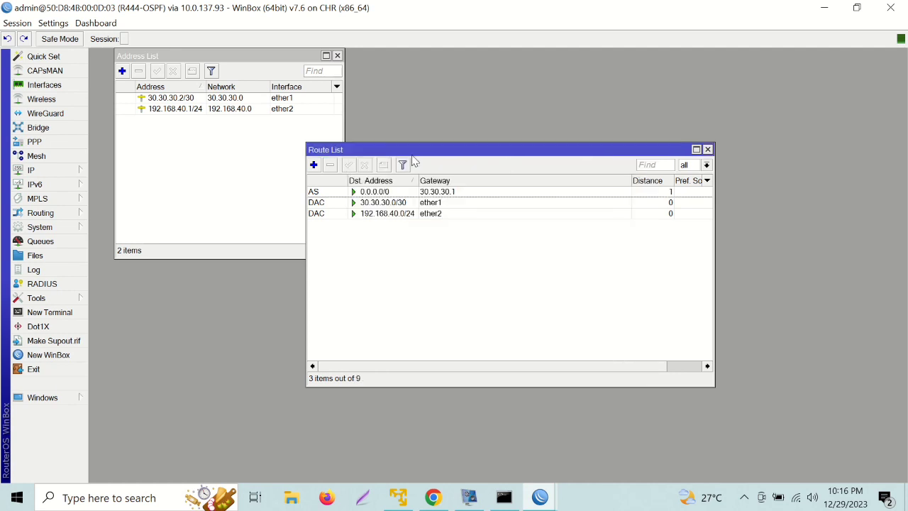
# Create a NAT rule with chain srcnat, out interface ether1 and action masquerade.
pyautogui.click(71, 174)
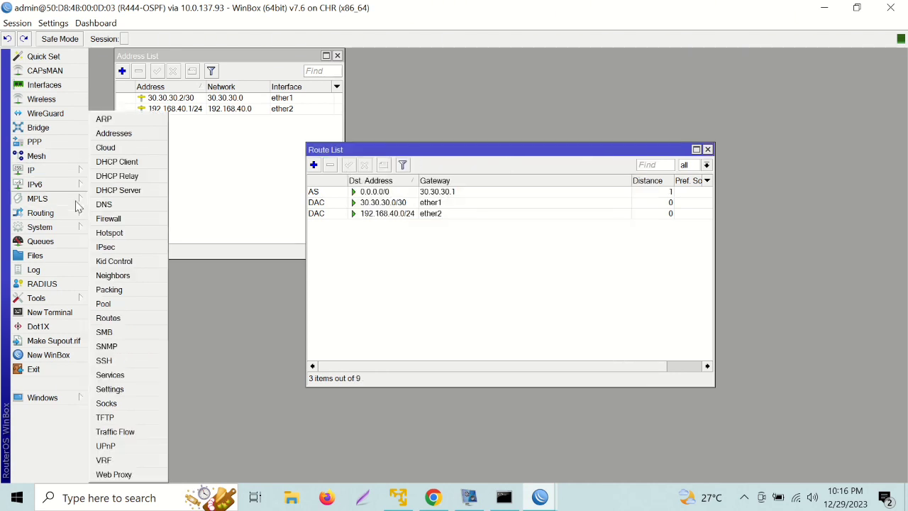
pyautogui.click(110, 219)
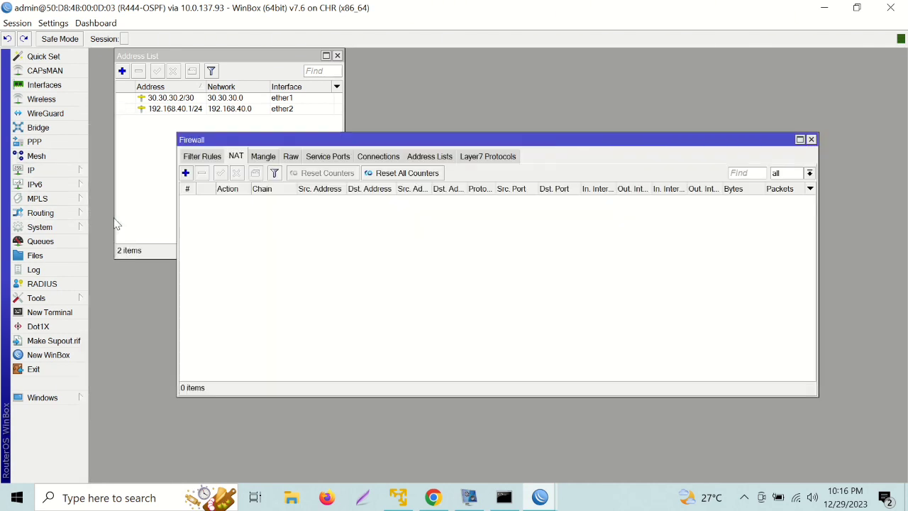
pyautogui.click(186, 173)
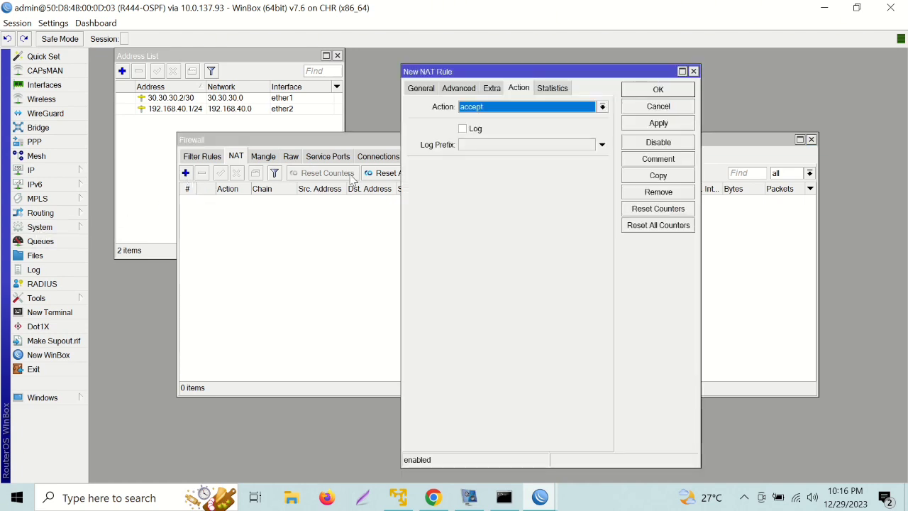
pyautogui.click(421, 91)
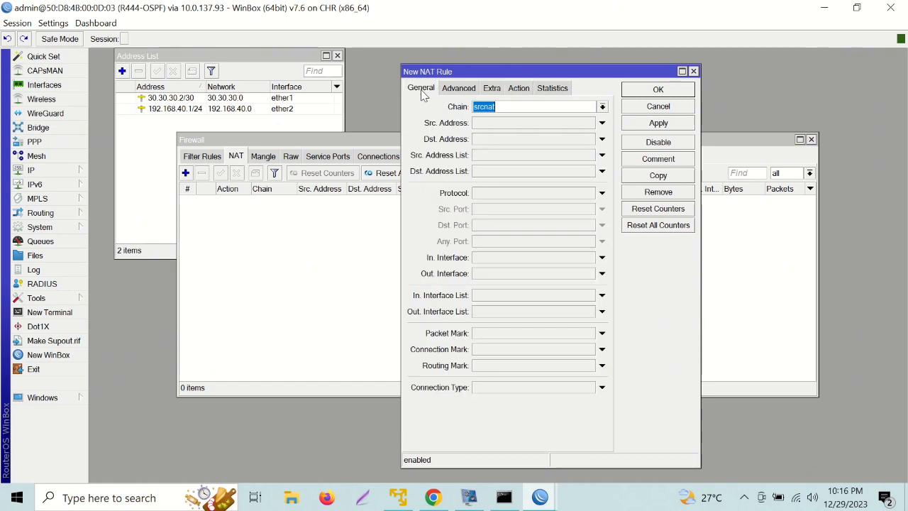
pyautogui.click(549, 275)
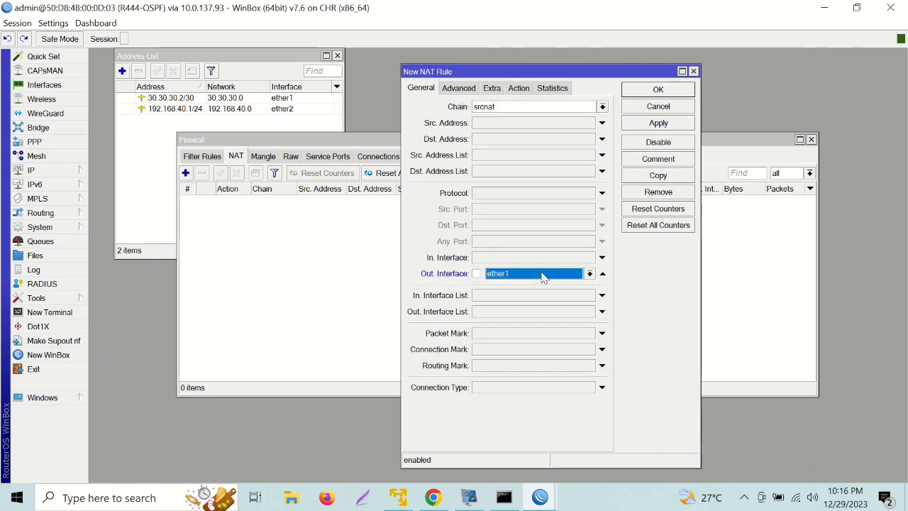
pyautogui.click(519, 90)
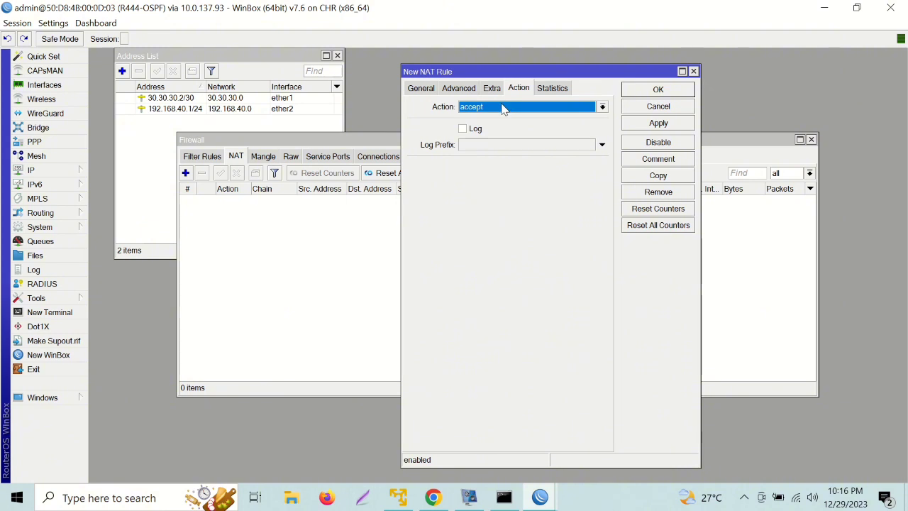
pyautogui.click(502, 107)
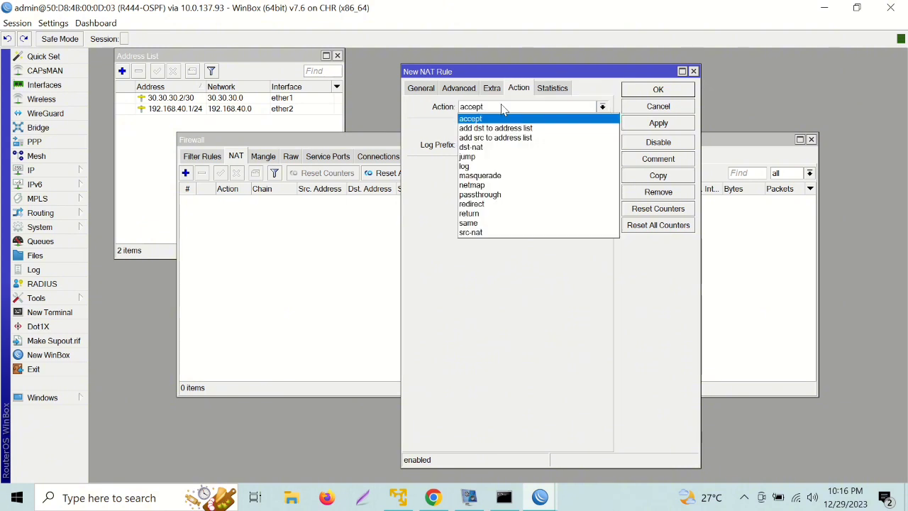
pyautogui.click(490, 175)
pyautogui.click(650, 90)
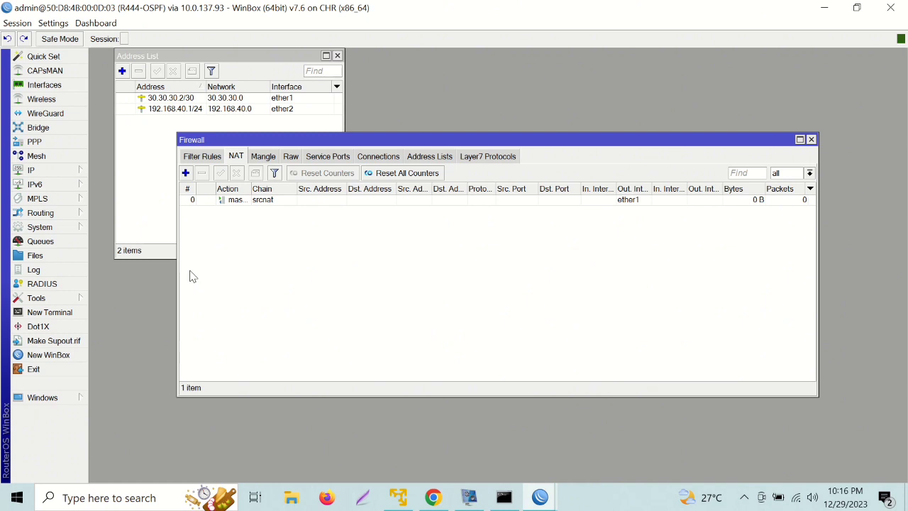
# Ping detik.com from a new router terminal, then stop it after 5 of 6 replies.
pyautogui.click(62, 314)
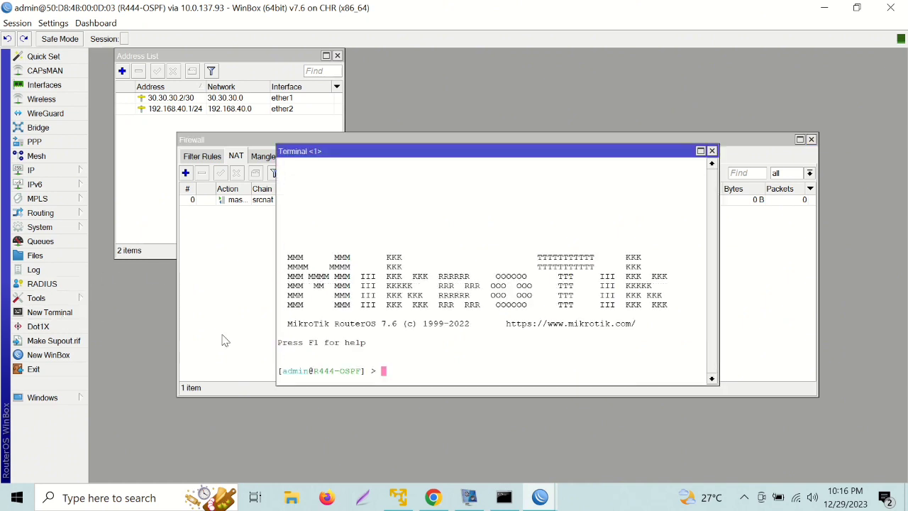
pyautogui.write('ping detik.com')
pyautogui.press('Return')
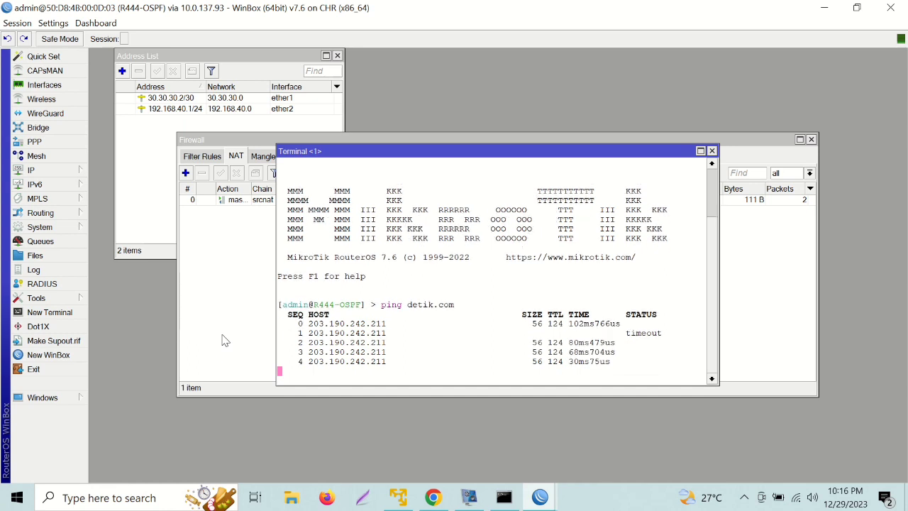
pyautogui.hotkey('ctrl', 'c')
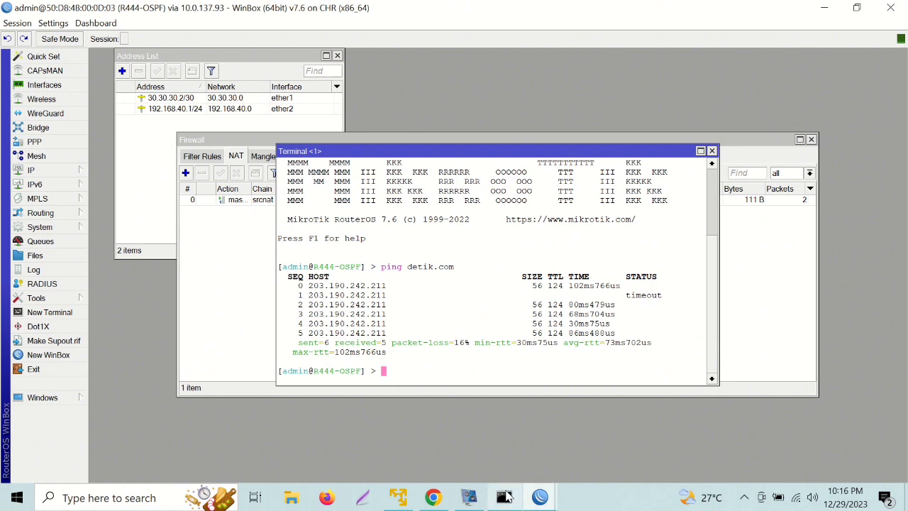
pyautogui.moveTo(431, 504)
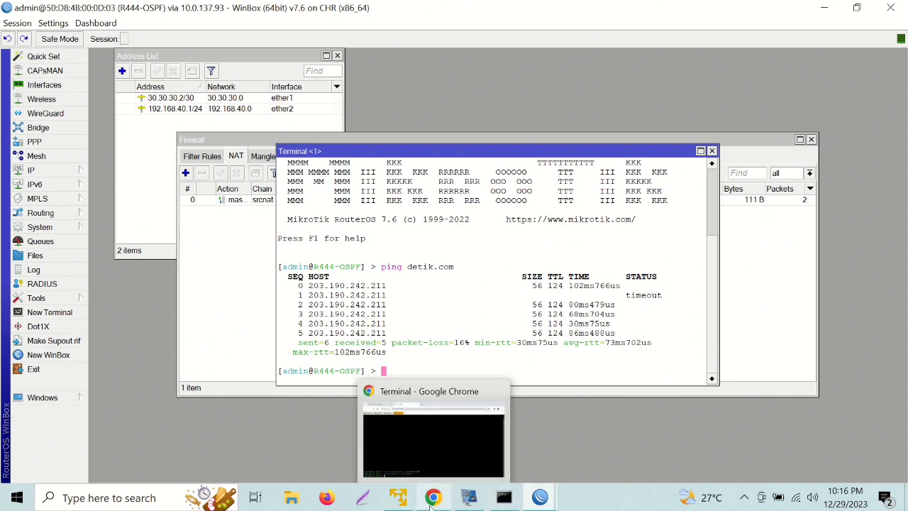
# Switch to the R111-OSPF router session and bring up its Routing > OSPF window.
pyautogui.moveTo(540, 499)
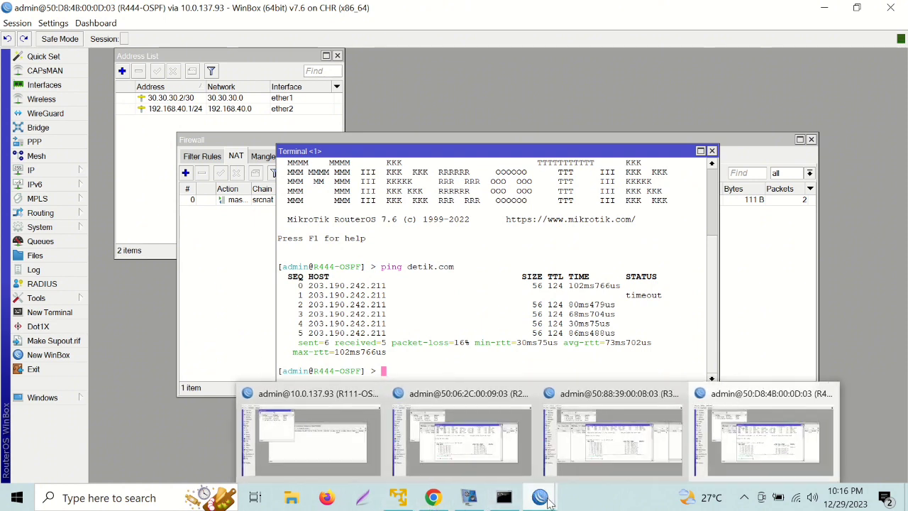
pyautogui.click(330, 445)
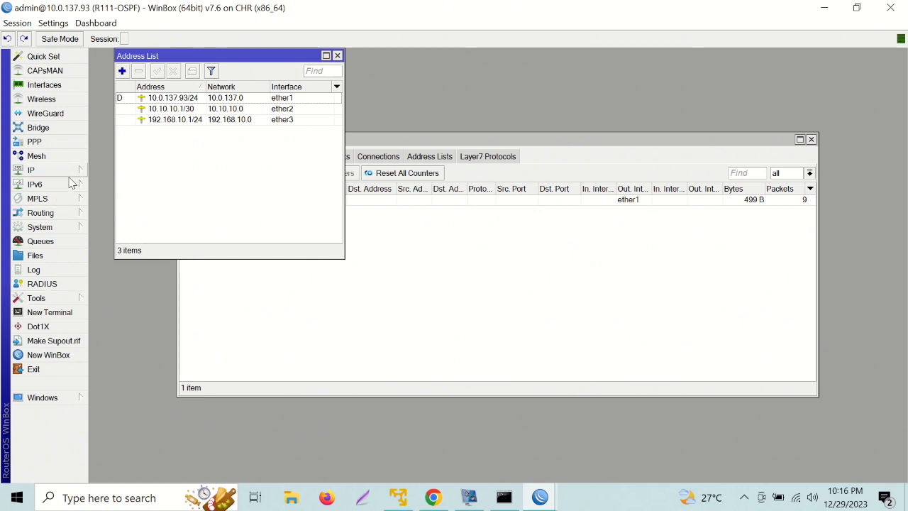
pyautogui.click(59, 213)
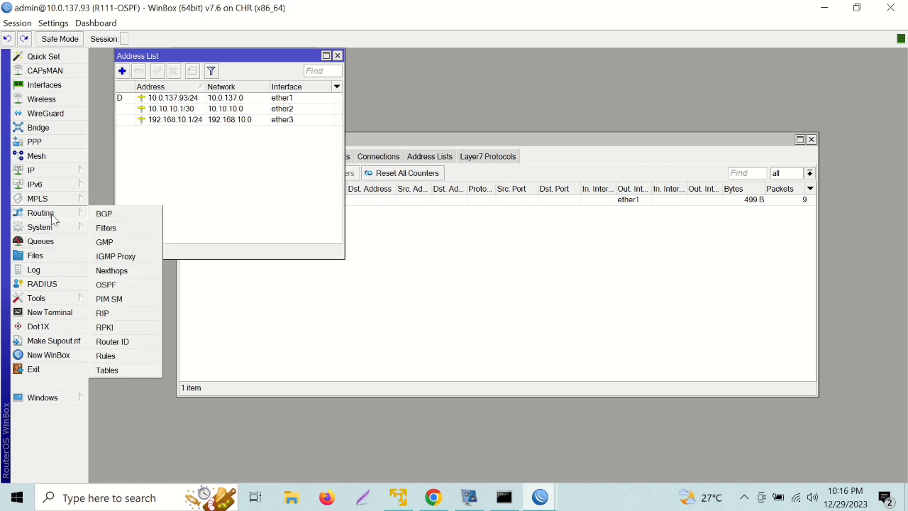
pyautogui.click(107, 285)
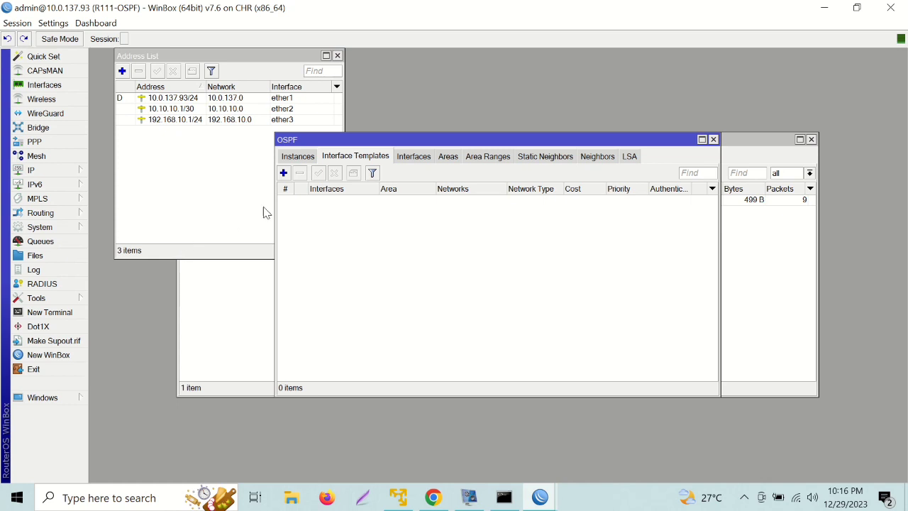
# Add OSPF instance ospf-instance-1 with router ID 1.1.1.1, redistributing connected routes.
pyautogui.click(301, 157)
pyautogui.click(284, 174)
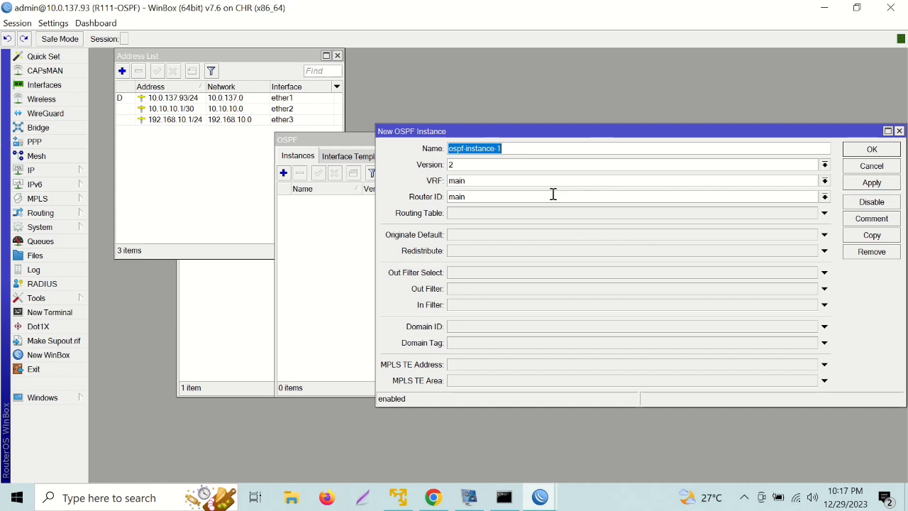
pyautogui.click(472, 199)
pyautogui.press('BackSpace')
pyautogui.press('BackSpace')
pyautogui.press('BackSpace')
pyautogui.press('BackSpace')
pyautogui.write('1.1.1.1')
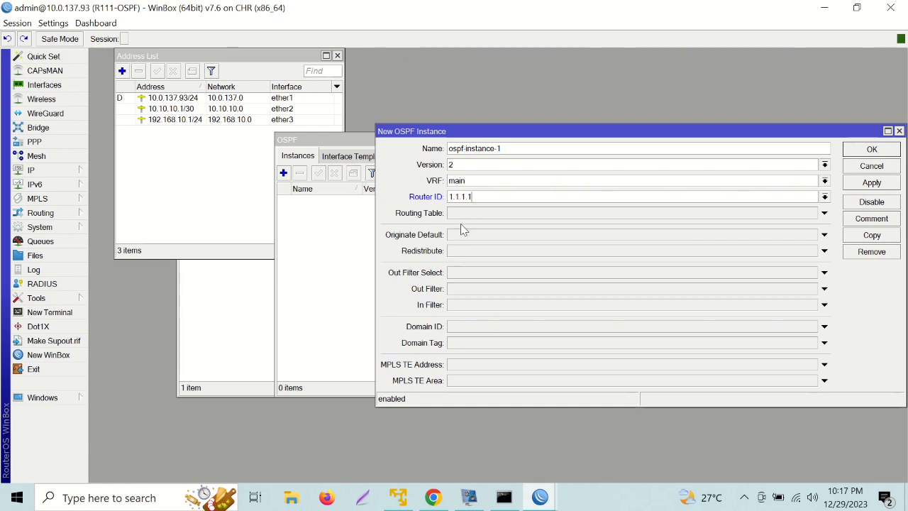
pyautogui.click(448, 254)
pyautogui.click(452, 252)
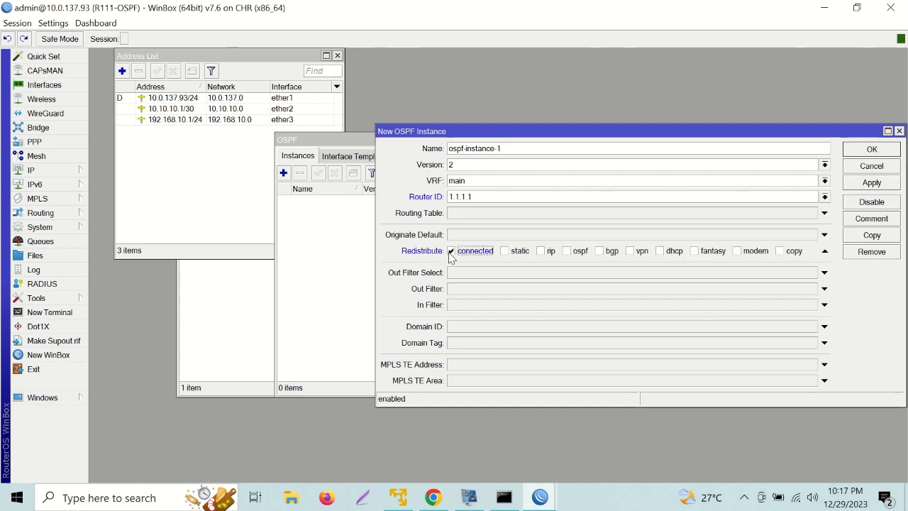
pyautogui.click(873, 151)
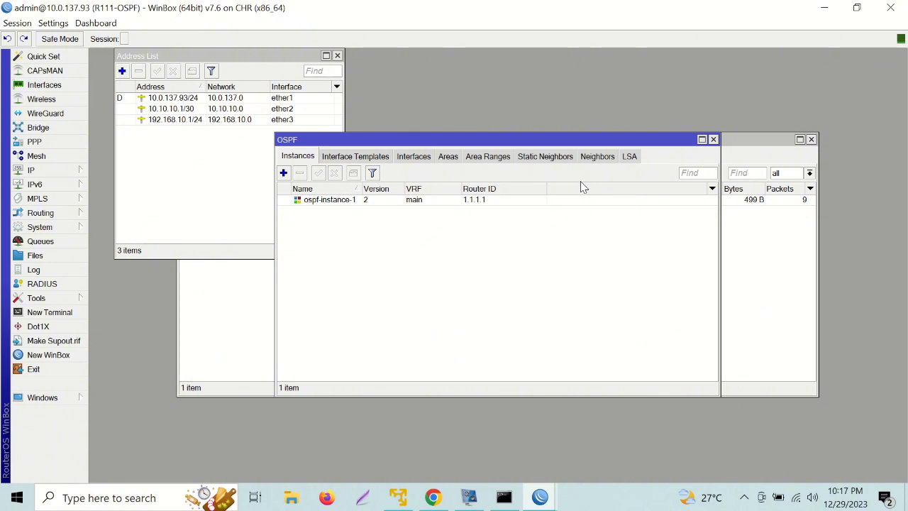
# Create area ospf-area-1 with area ID 0.0.0.1, type stub and No Summaries enabled.
pyautogui.click(449, 157)
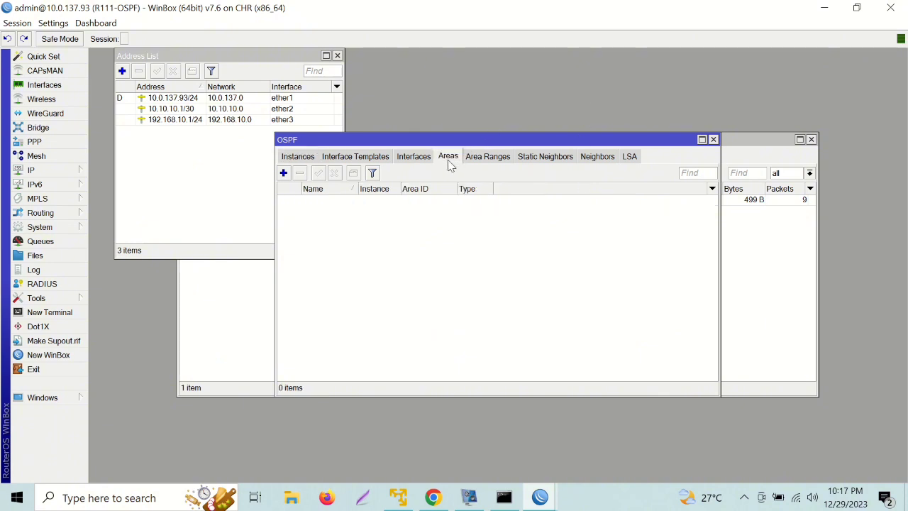
pyautogui.click(284, 173)
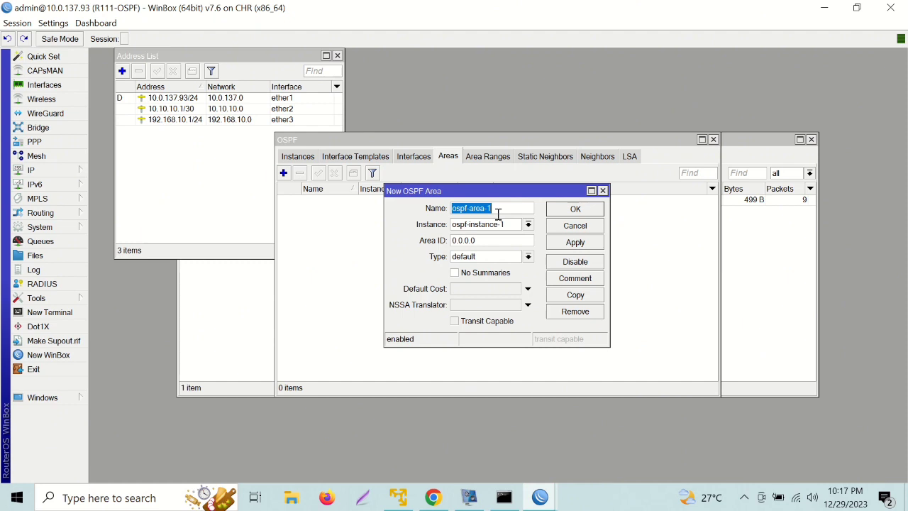
pyautogui.click(484, 242)
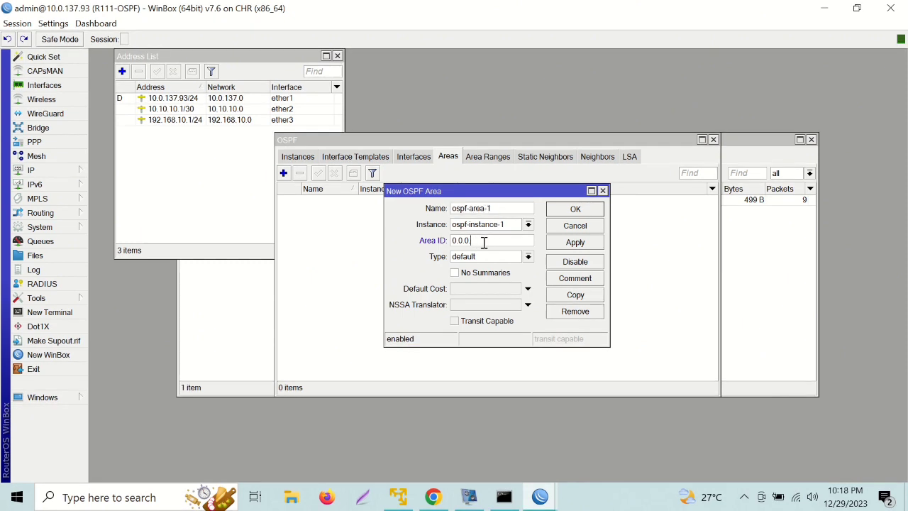
pyautogui.write('1')
pyautogui.click(529, 257)
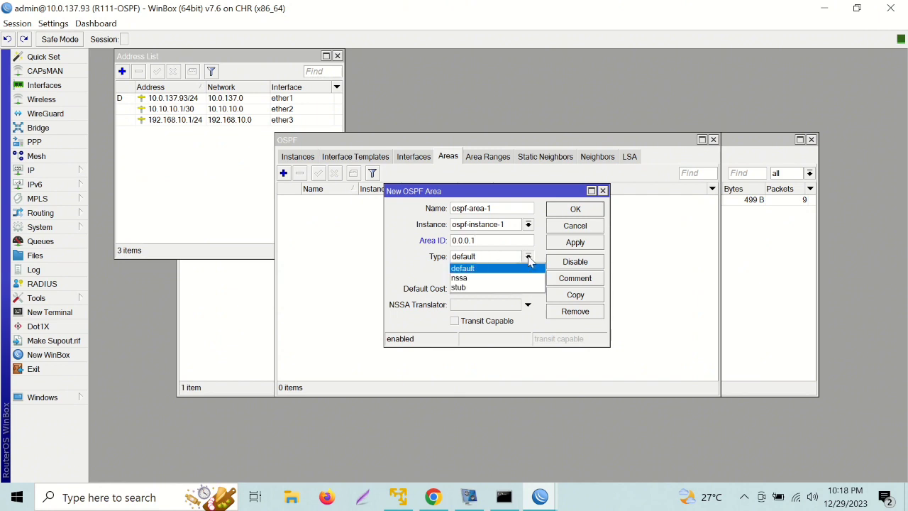
pyautogui.click(507, 287)
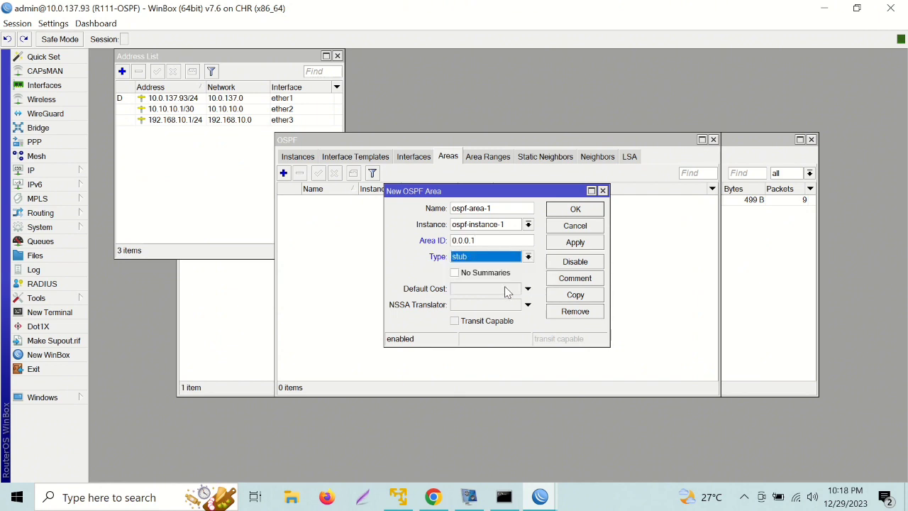
pyautogui.click(460, 278)
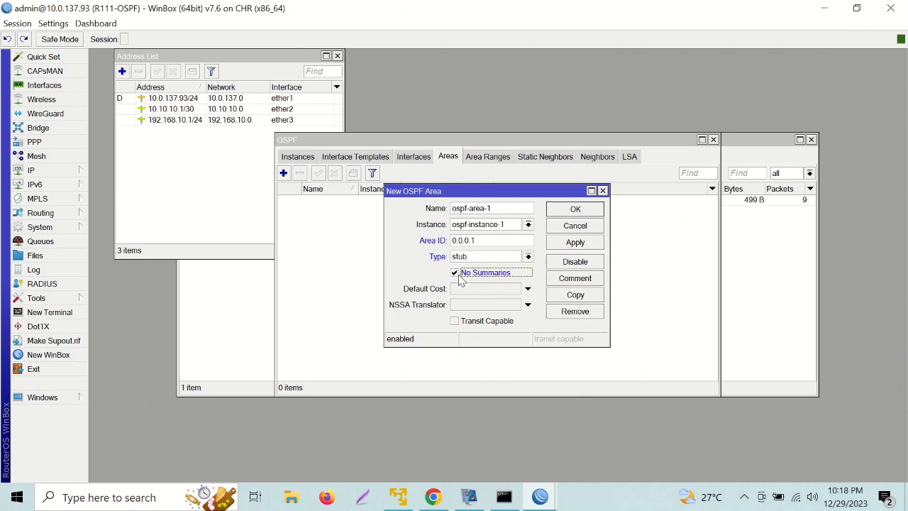
pyautogui.click(576, 210)
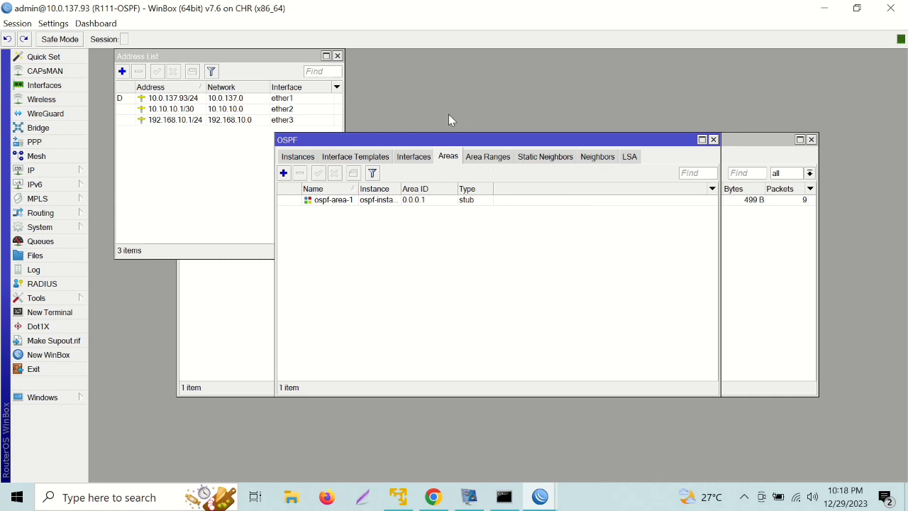
# Add an ether1 interface template in ospf-area-1 with network 10.0.137.0/24, type broadcast.
pyautogui.click(346, 157)
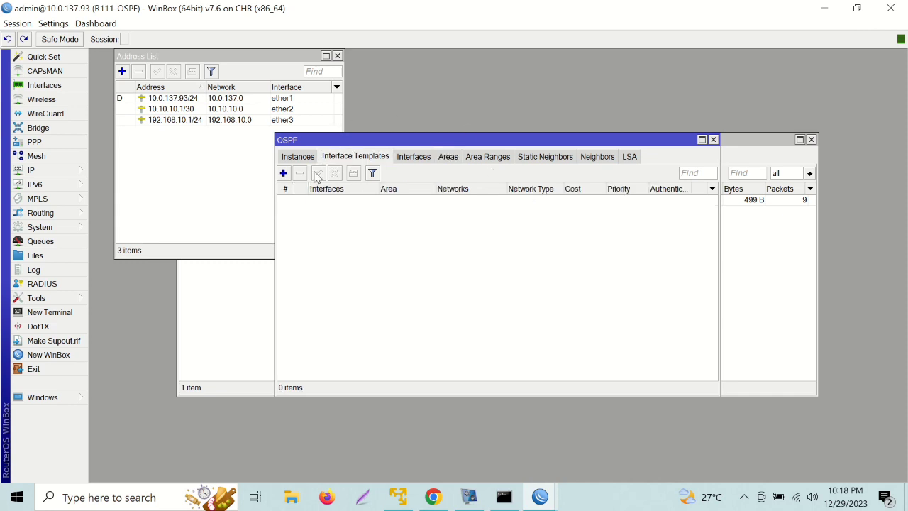
pyautogui.click(284, 174)
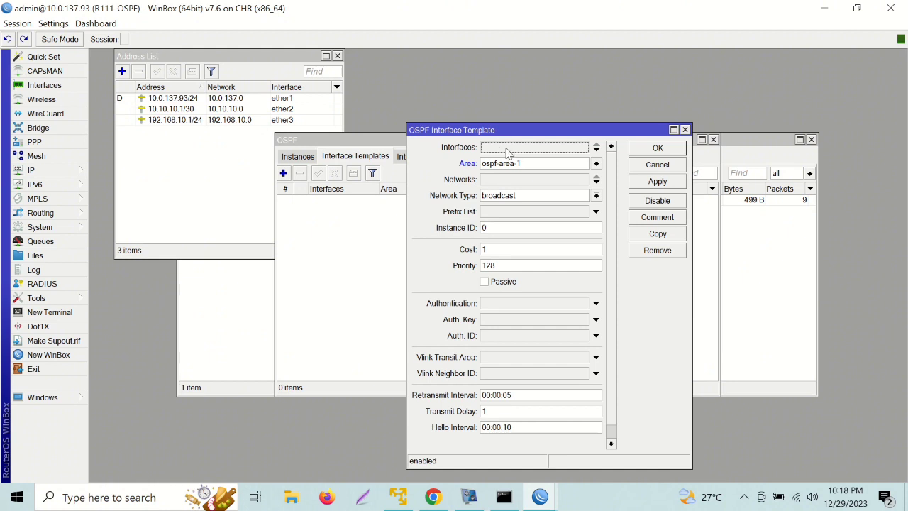
pyautogui.click(576, 148)
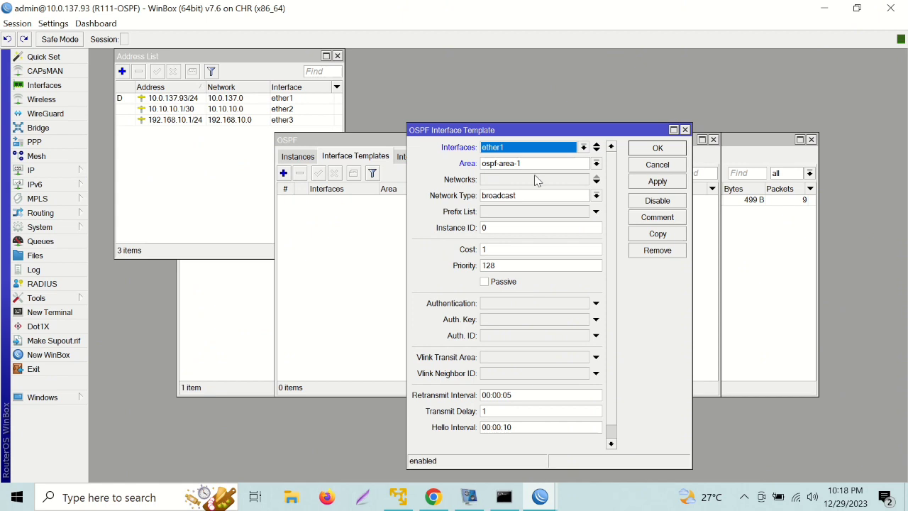
pyautogui.click(491, 181)
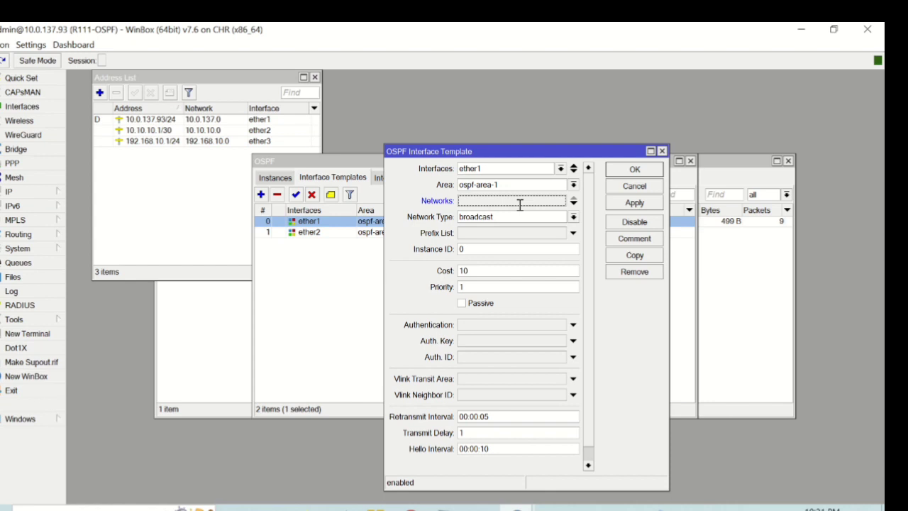
pyautogui.write('10.')
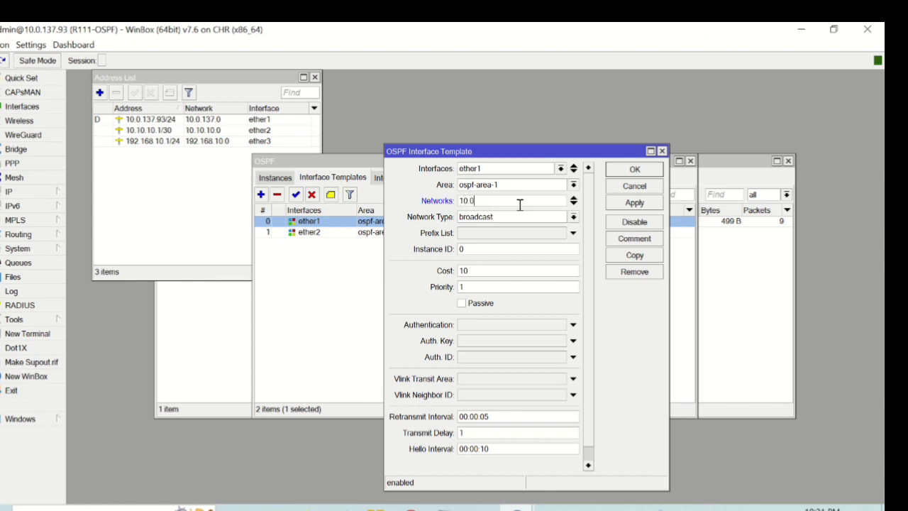
pyautogui.write('10.10')
pyautogui.press('BackSpace')
pyautogui.press('BackSpace')
pyautogui.press('BackSpace')
pyautogui.press('BackSpace')
pyautogui.press('BackSpace')
pyautogui.write('0.137.0/24')
pyautogui.click(573, 219)
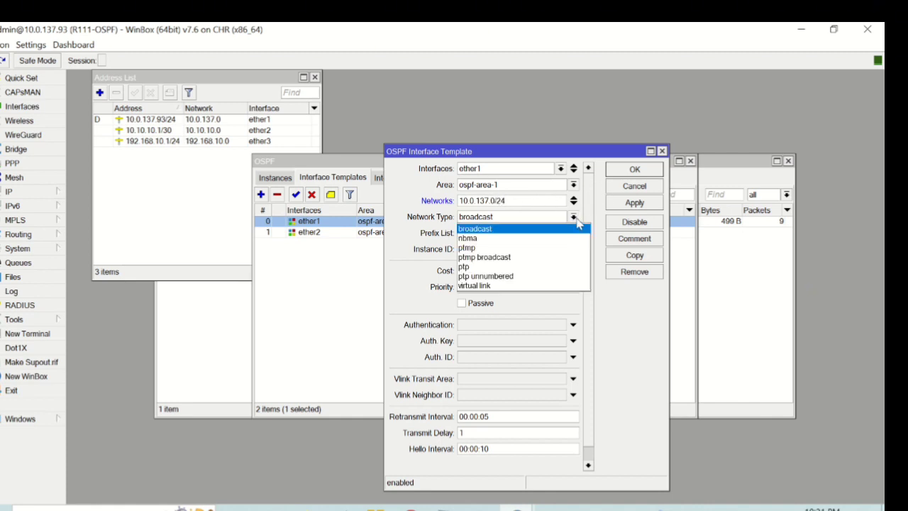
pyautogui.click(589, 218)
pyautogui.click(632, 171)
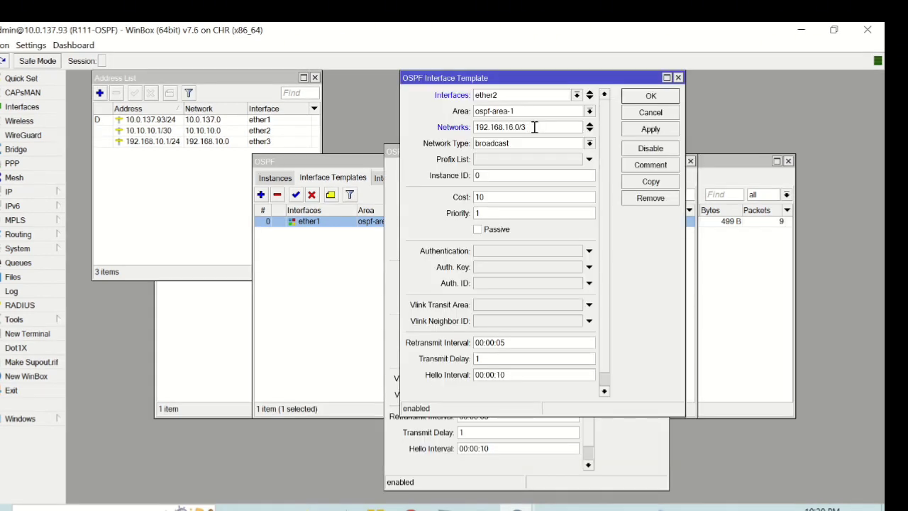
# Set the ether2 template's network to 20.20.20.0/30 and save it.
pyautogui.press('BackSpace')
pyautogui.press('BackSpace')
pyautogui.press('BackSpace')
pyautogui.press('BackSpace')
pyautogui.press('BackSpace')
pyautogui.press('BackSpace')
pyautogui.press('BackSpace')
pyautogui.press('BackSpace')
pyautogui.press('BackSpace')
pyautogui.press('BackSpace')
pyautogui.press('BackSpace')
pyautogui.press('BackSpace')
pyautogui.press('BackSpace')
pyautogui.press('BackSpace')
pyautogui.write('20.20.20.0/30')
pyautogui.click(649, 98)
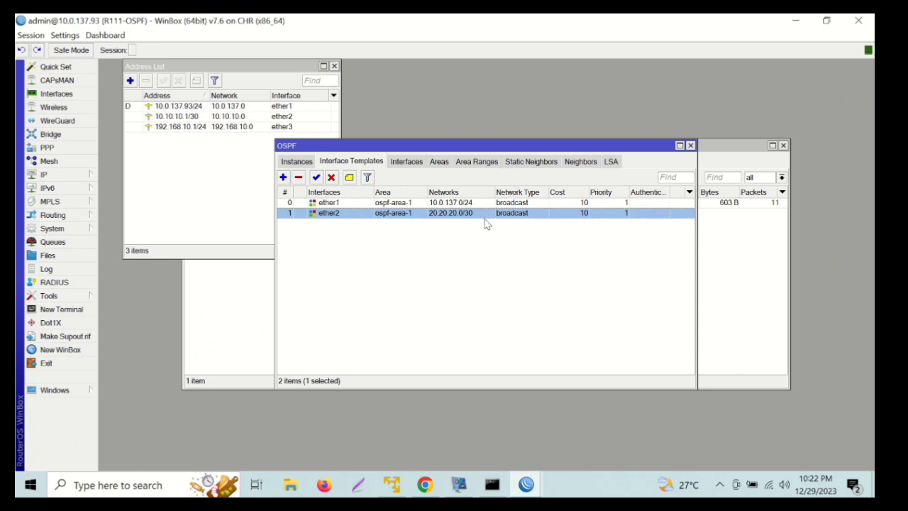
# Copy the ether2 template into a new ether3 template with network 192.168.10.0/24.
pyautogui.click(486, 224)
pyautogui.doubleClick(484, 214)
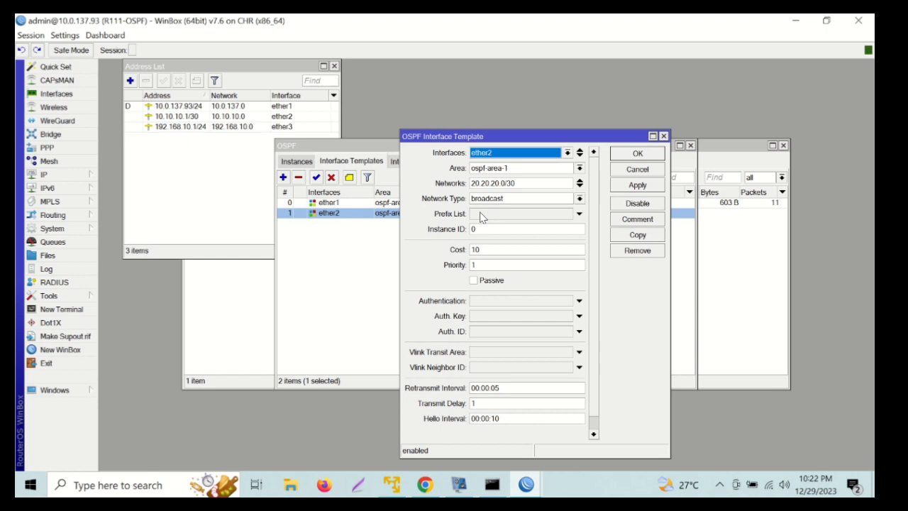
pyautogui.click(628, 236)
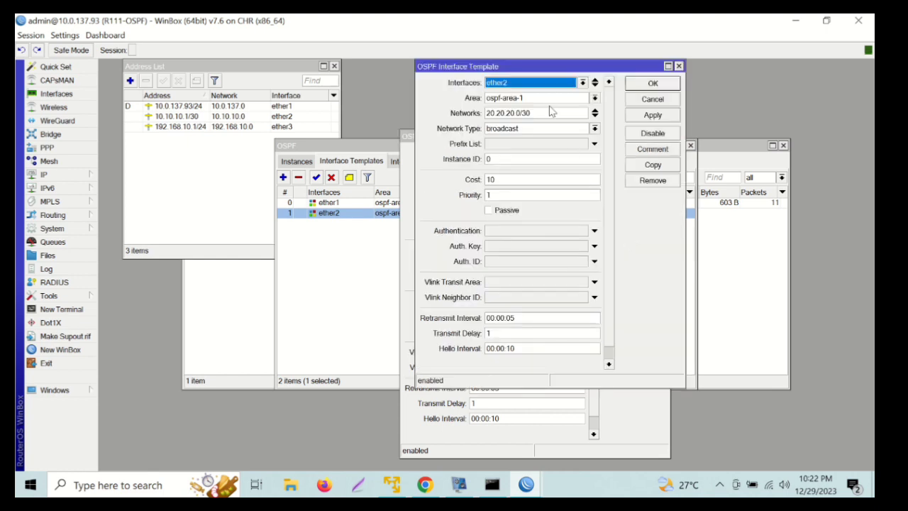
pyautogui.click(540, 83)
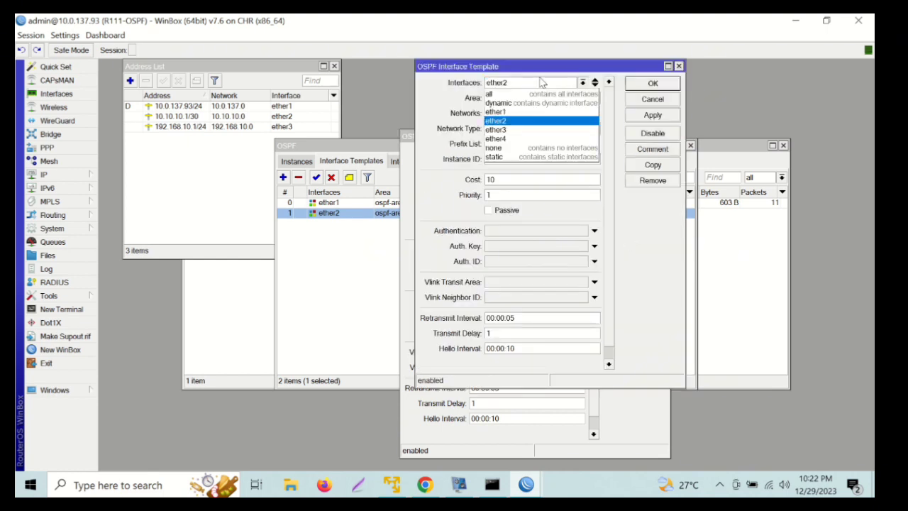
pyautogui.click(537, 129)
pyautogui.click(532, 113)
pyautogui.press('BackSpace')
pyautogui.press('BackSpace')
pyautogui.press('BackSpace')
pyautogui.press('BackSpace')
pyautogui.press('BackSpace')
pyautogui.press('BackSpace')
pyautogui.press('BackSpace')
pyautogui.press('BackSpace')
pyautogui.press('BackSpace')
pyautogui.press('BackSpace')
pyautogui.press('BackSpace')
pyautogui.press('BackSpace')
pyautogui.press('BackSpace')
pyautogui.write('192.168')
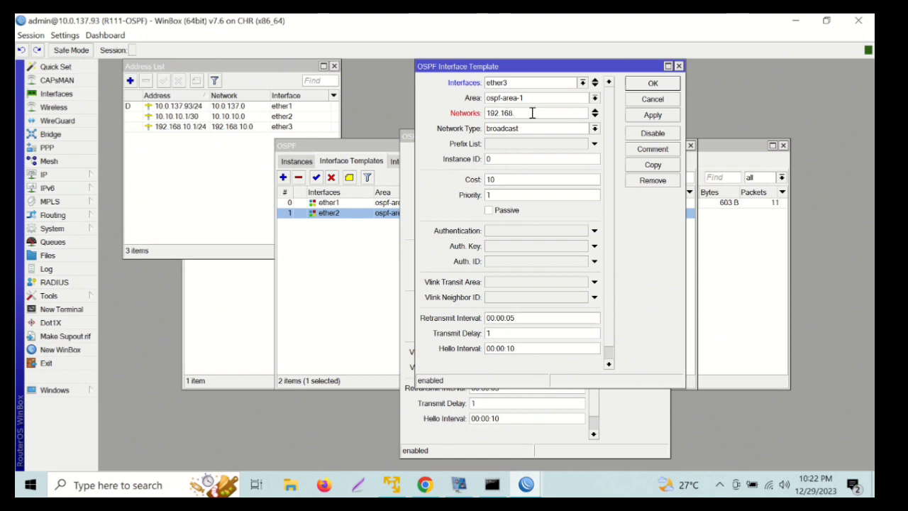
pyautogui.write('.10.0/24')
pyautogui.click(642, 86)
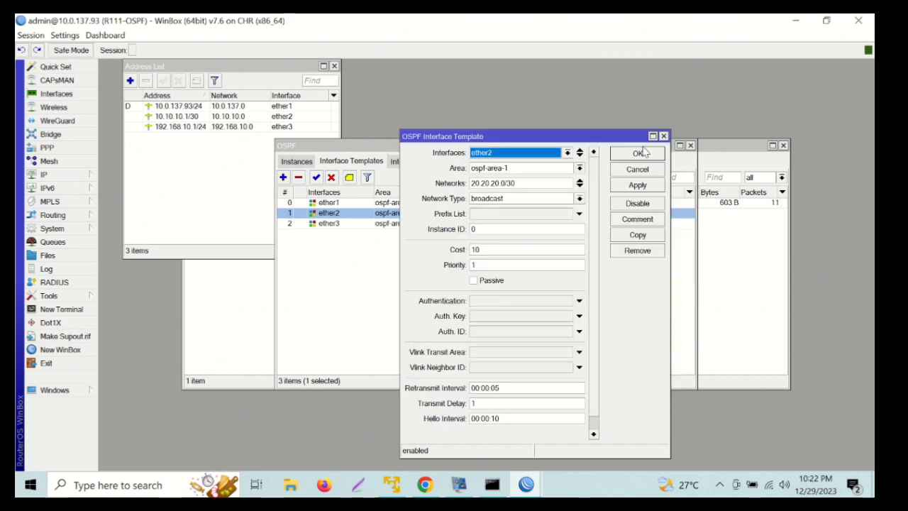
pyautogui.click(663, 137)
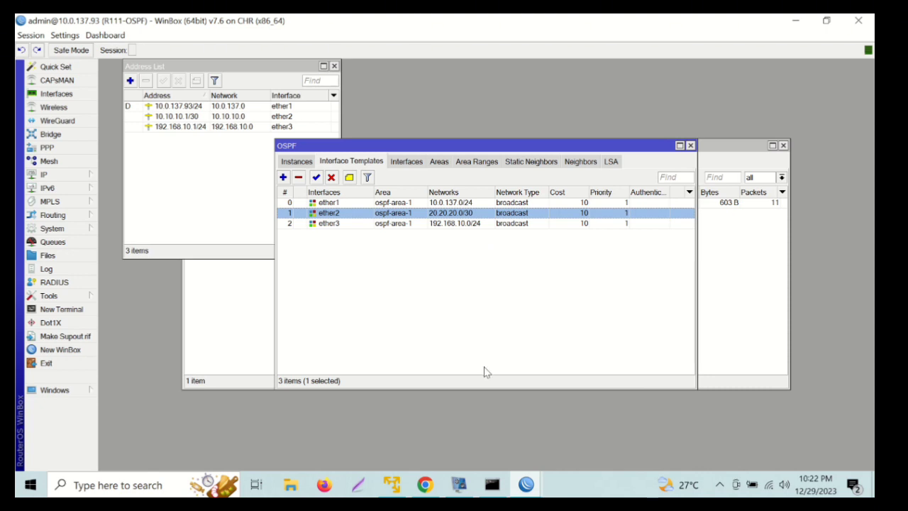
pyautogui.click(526, 485)
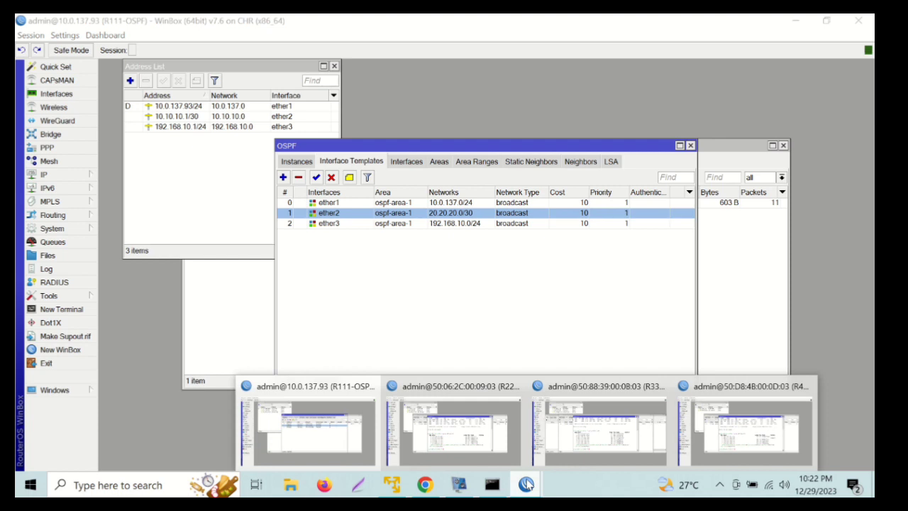
# Switch to the R222-OSPF session and start a new OSPF instance under Routing > OSPF.
pyautogui.click(445, 420)
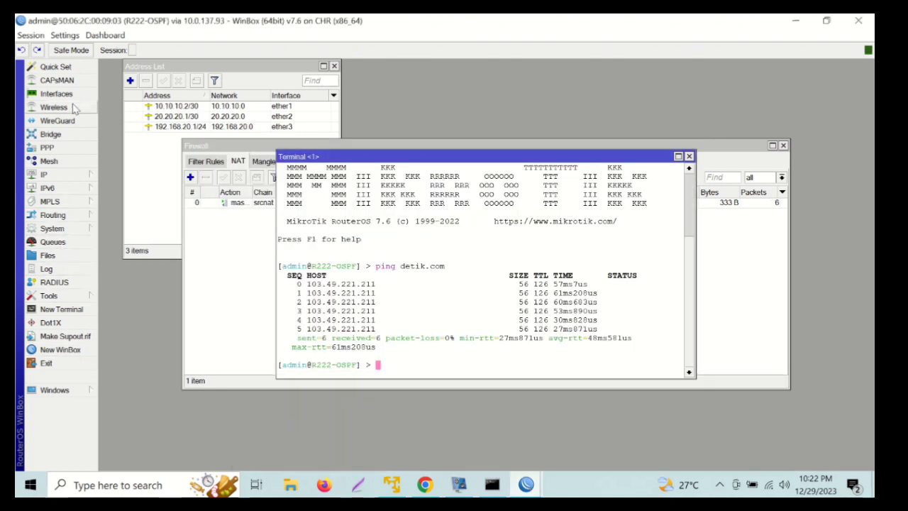
pyautogui.click(64, 219)
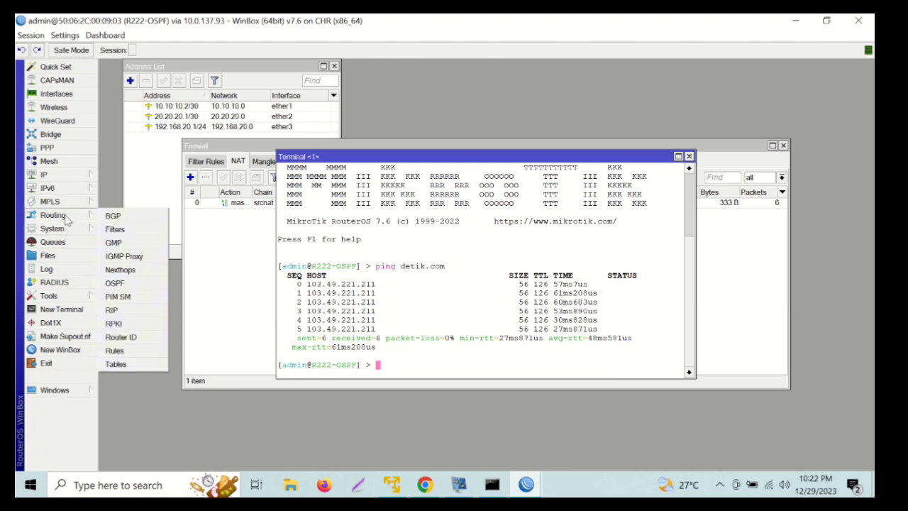
pyautogui.click(132, 283)
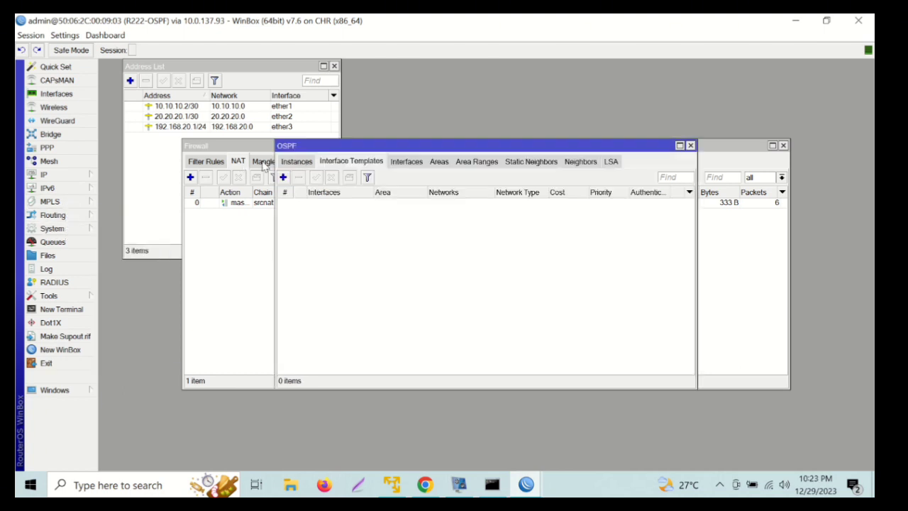
pyautogui.click(296, 162)
pyautogui.click(283, 178)
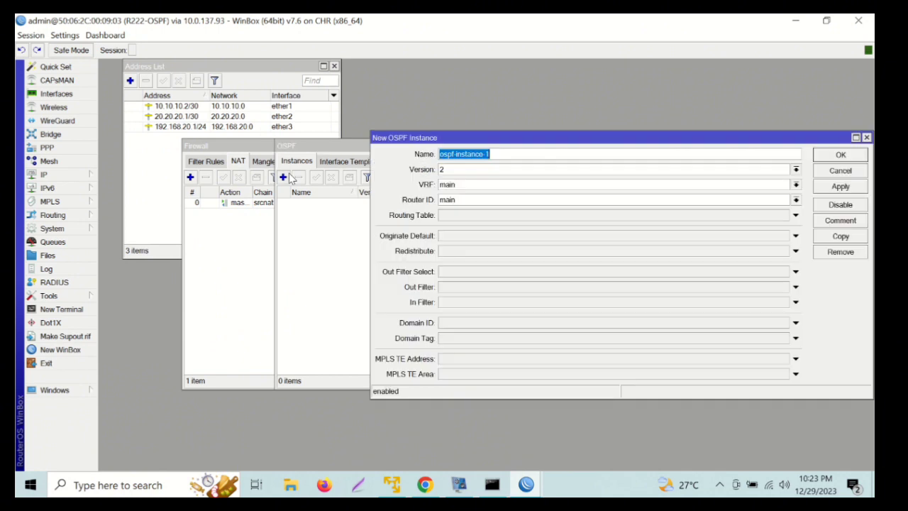
# Name the instance ospf-instance-r2 with router ID 1.1.1.2, redistributing connected routes.
pyautogui.click(462, 199)
pyautogui.press('BackSpace')
pyautogui.press('BackSpace')
pyautogui.press('BackSpace')
pyautogui.press('BackSpace')
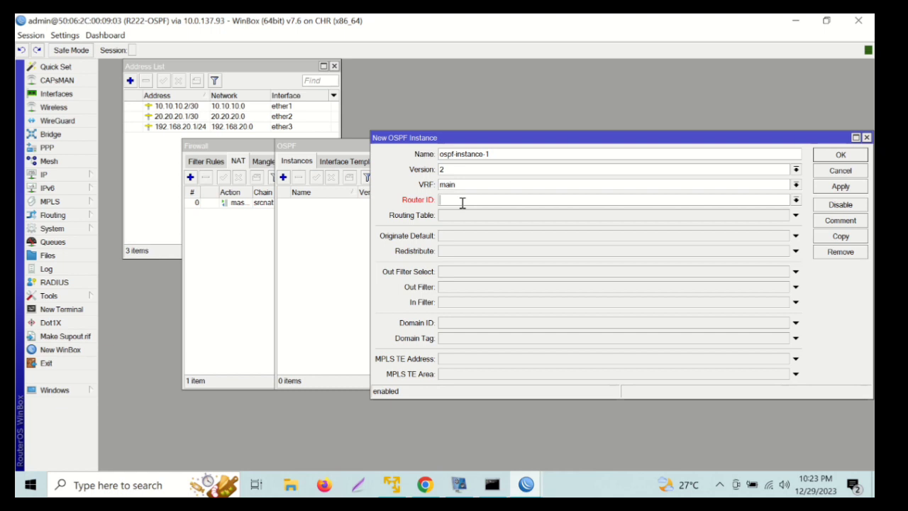
pyautogui.click(494, 156)
pyautogui.press('BackSpace')
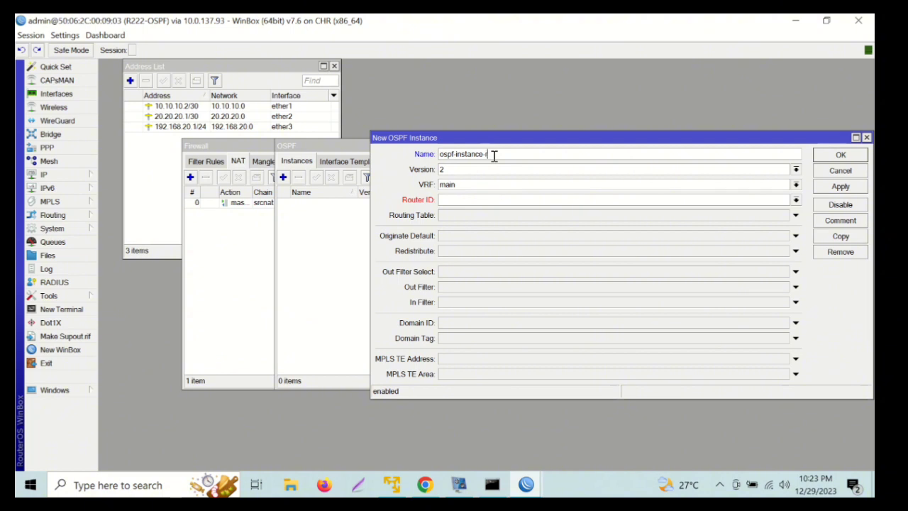
pyautogui.write('r2')
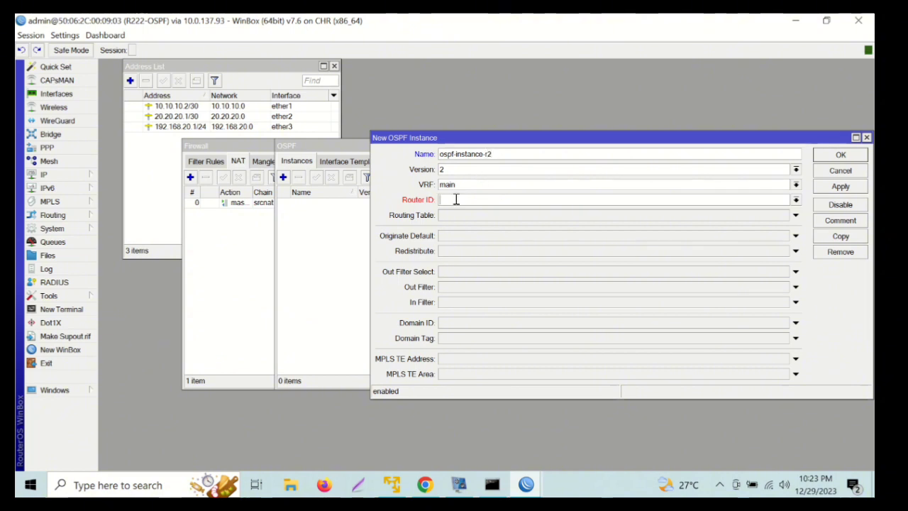
pyautogui.write('.1.1.2')
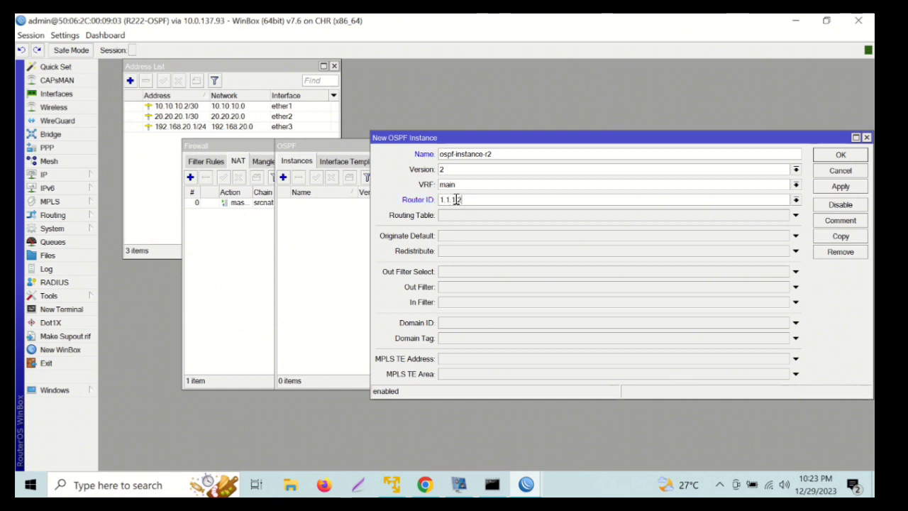
pyautogui.click(447, 252)
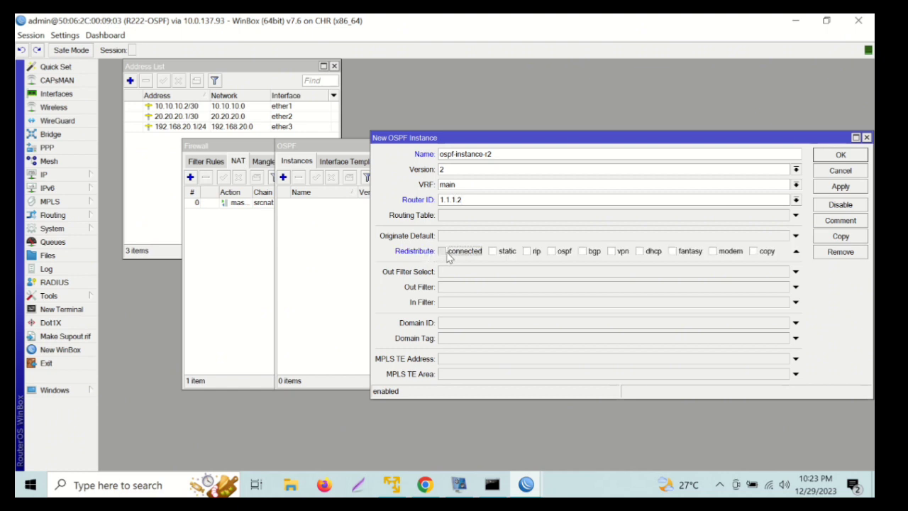
pyautogui.click(442, 251)
pyautogui.click(825, 158)
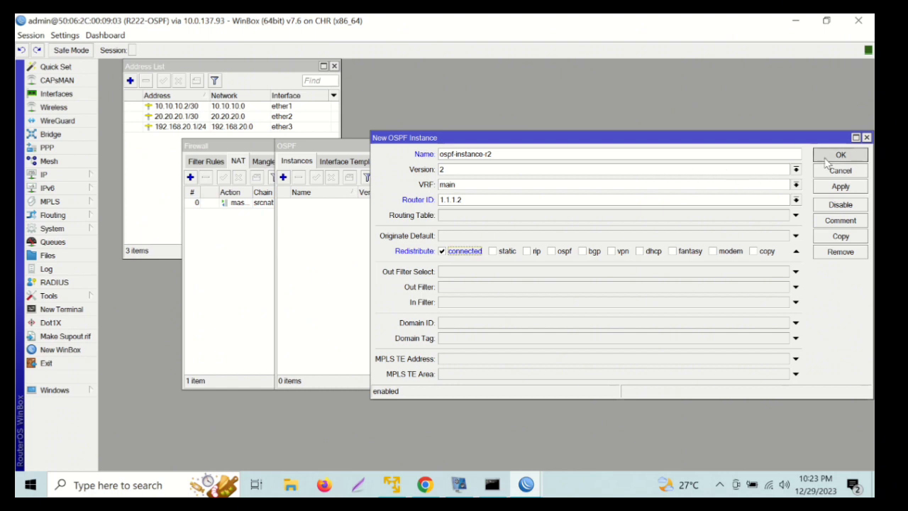
pyautogui.click(440, 162)
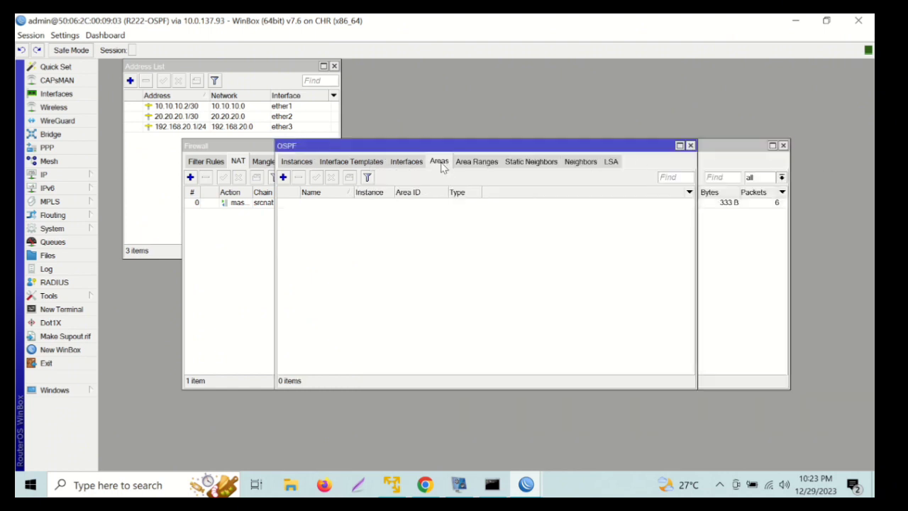
# Create stub area ospf-area-1, area ID 0.0.0.1, with No Summaries and default cost 1.
pyautogui.click(285, 178)
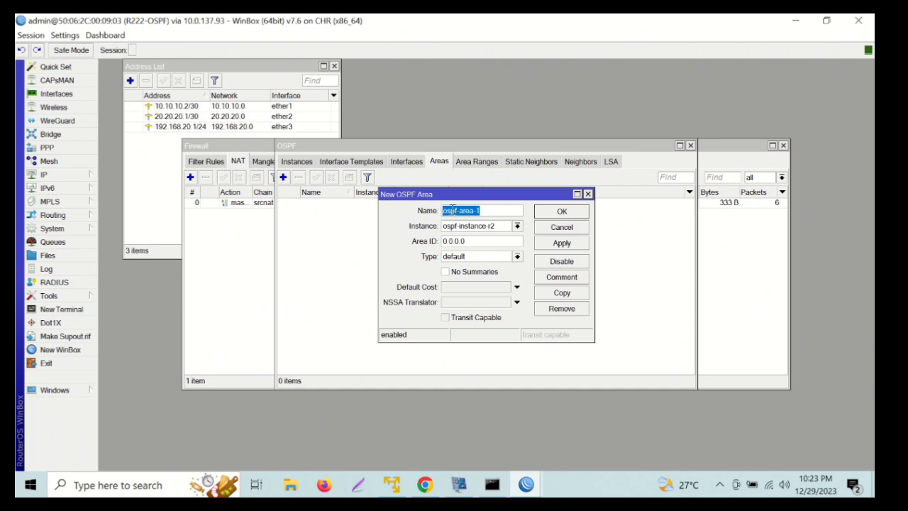
pyautogui.click(476, 240)
pyautogui.press('BackSpace')
pyautogui.press('BackSpace')
pyautogui.press('BackSpace')
pyautogui.press('BackSpace')
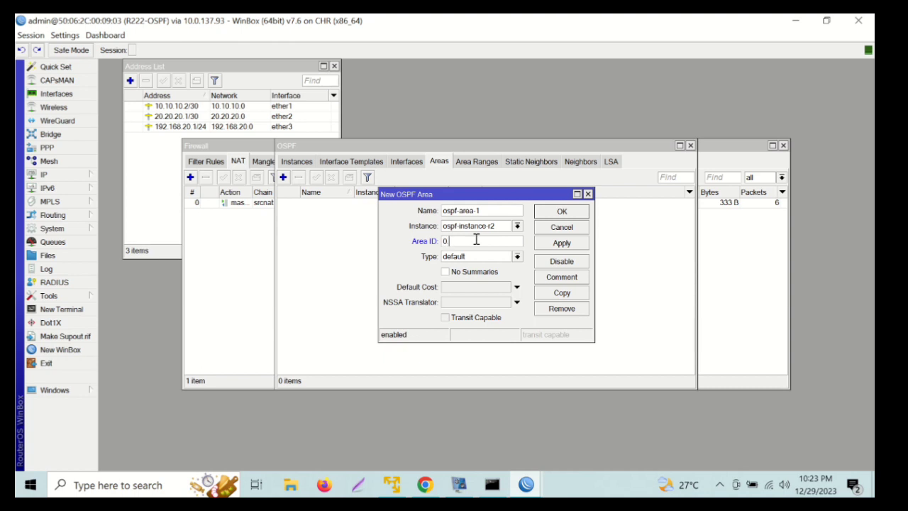
pyautogui.write('0.0.0.1')
pyautogui.click(488, 258)
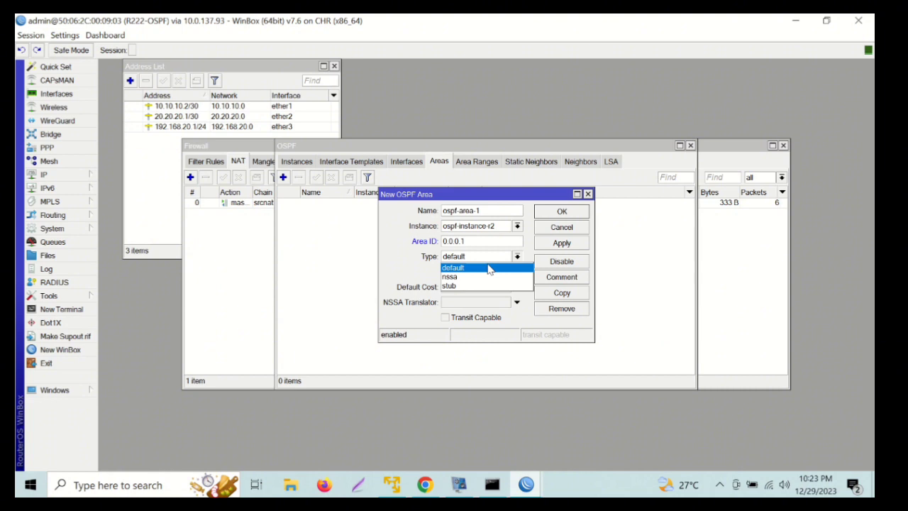
pyautogui.click(473, 286)
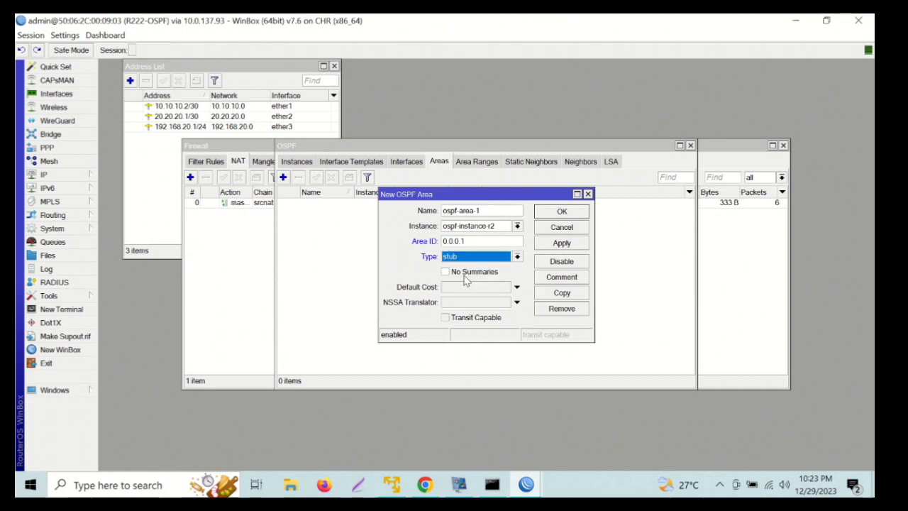
pyautogui.click(465, 276)
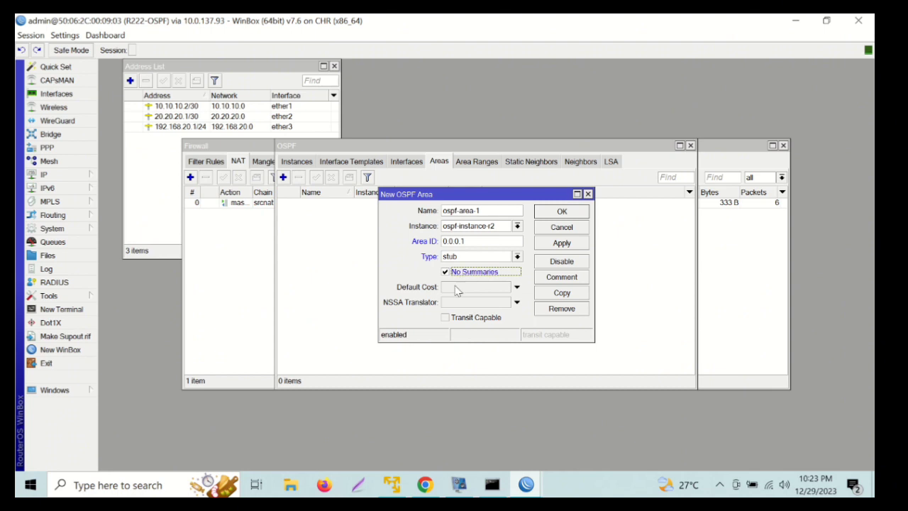
pyautogui.click(456, 288)
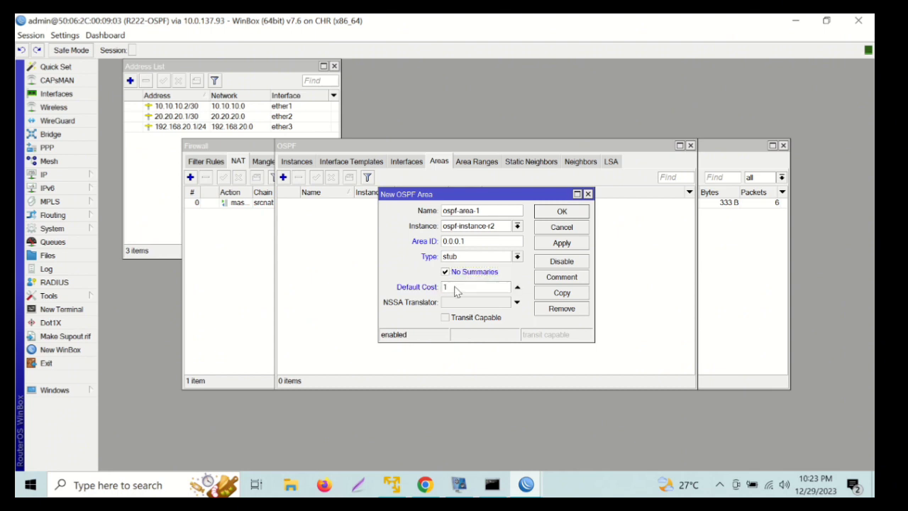
pyautogui.write('1')
pyautogui.click(562, 213)
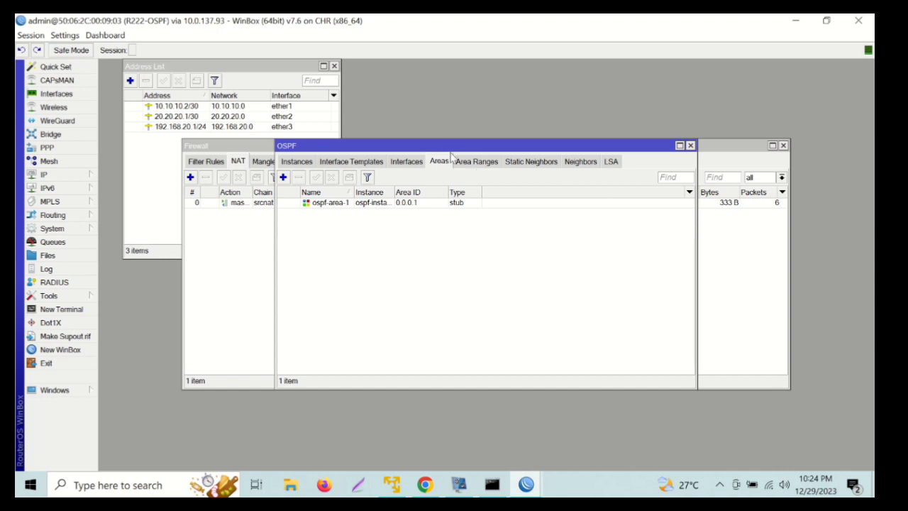
# Add an ether1 interface template in ospf-area-1 with network 10.10.10.0/30.
pyautogui.click(359, 164)
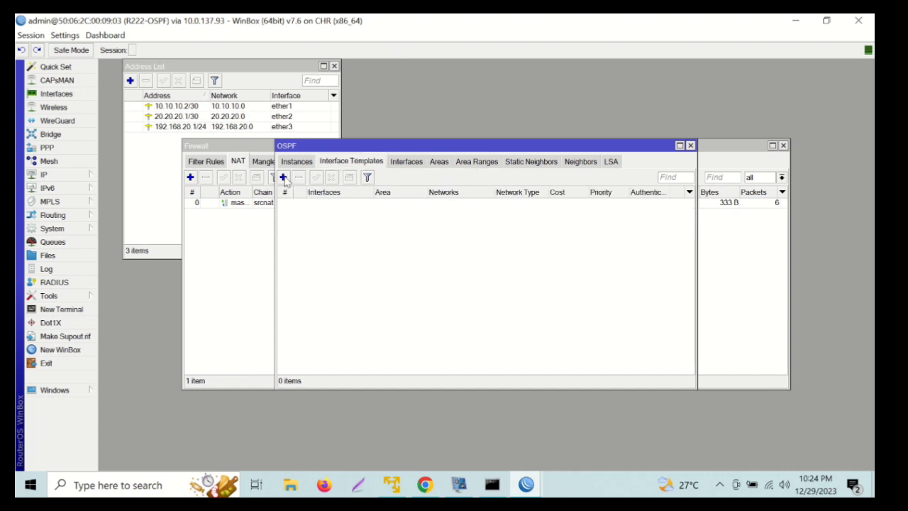
pyautogui.click(283, 178)
pyautogui.click(479, 152)
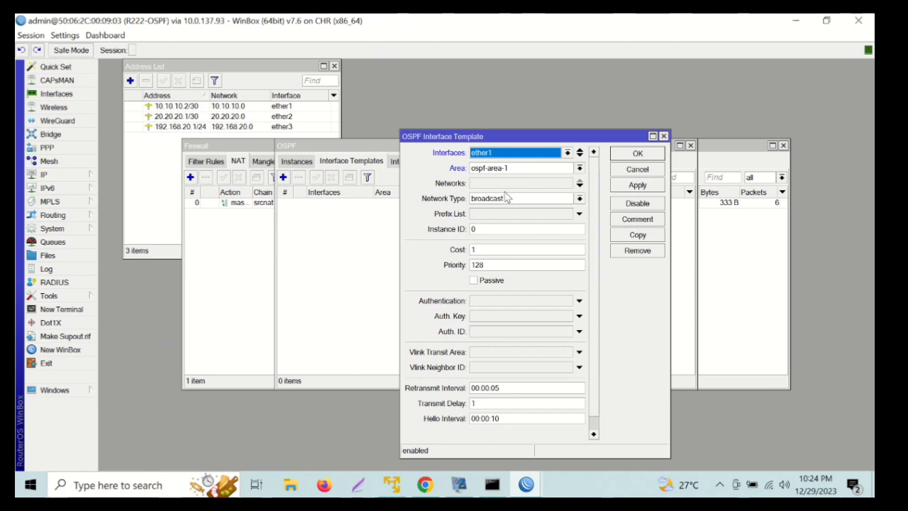
pyautogui.click(490, 186)
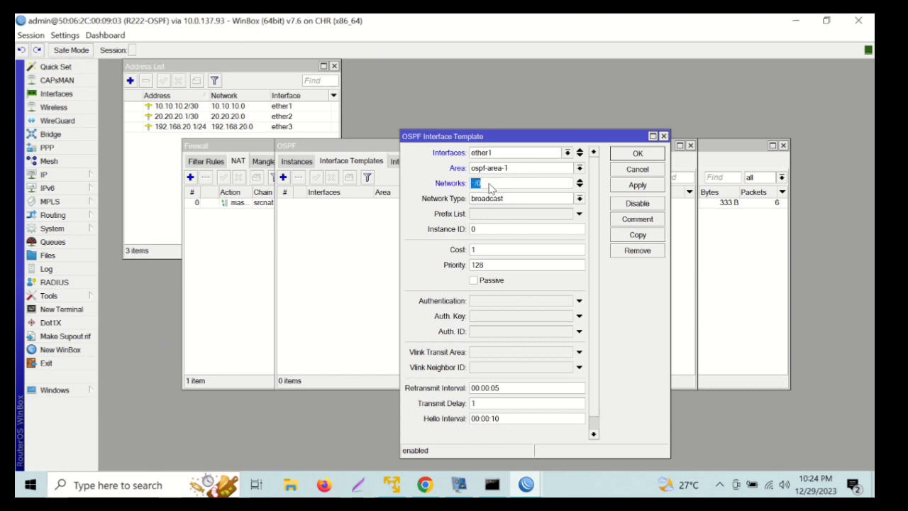
pyautogui.write('10.10.10.0')
pyautogui.click(646, 157)
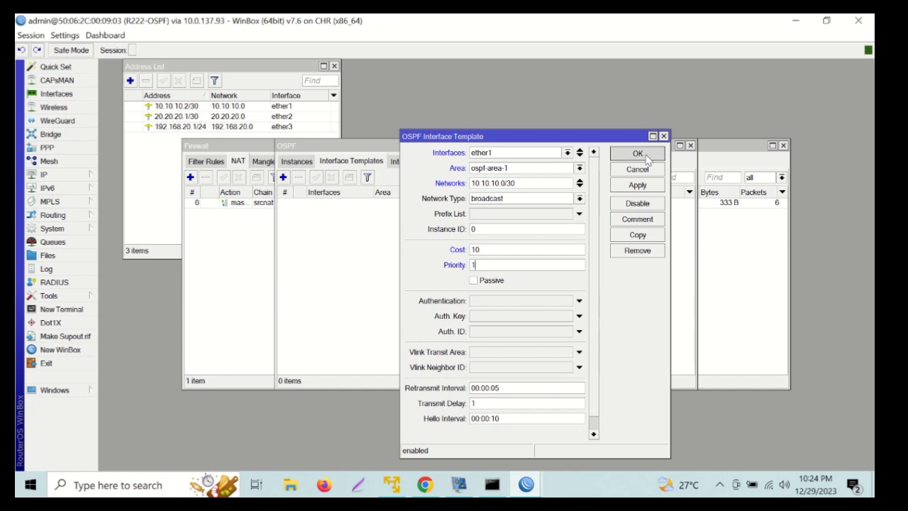
pyautogui.click(283, 178)
# Copy the ether1 OSPF template into a new template for ether2 with network 20.20.20.0/30.
pyautogui.click(334, 294)
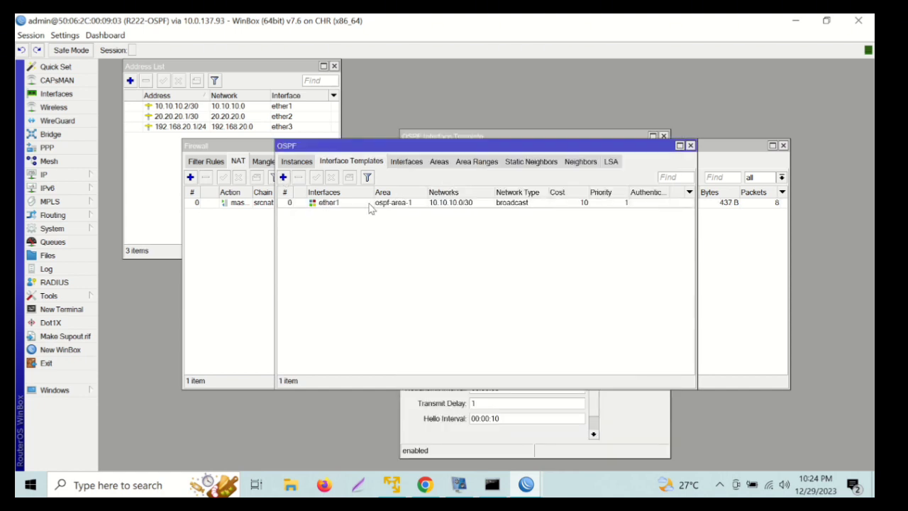
pyautogui.doubleClick(371, 205)
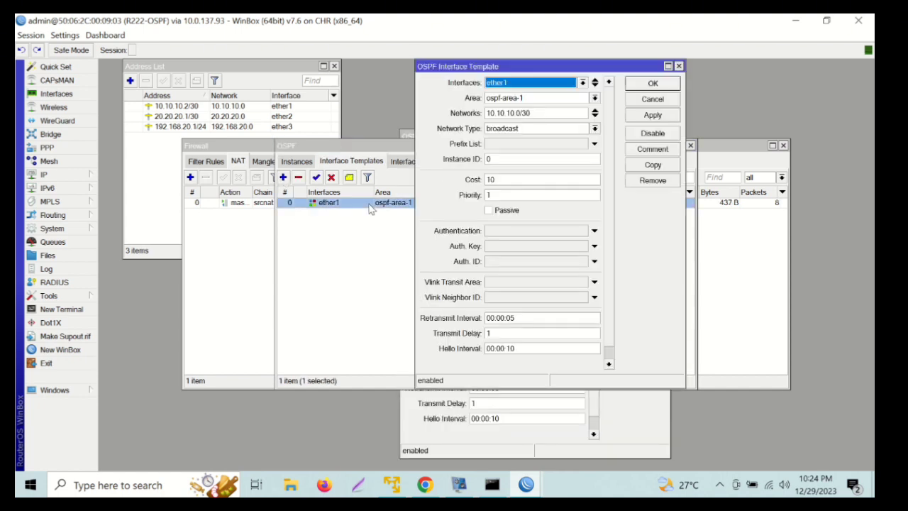
pyautogui.click(646, 169)
pyautogui.click(552, 103)
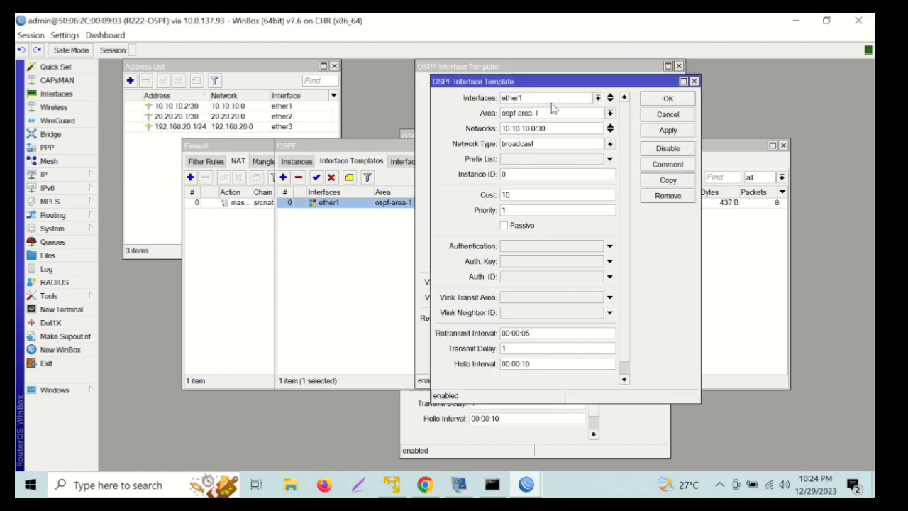
pyautogui.click(552, 142)
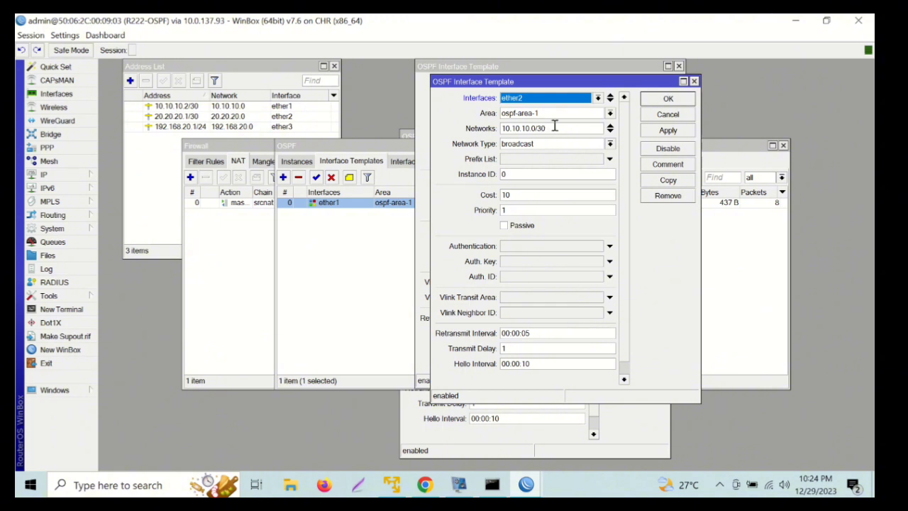
pyautogui.click(554, 128)
pyautogui.press('BackSpace')
pyautogui.press('BackSpace')
pyautogui.press('BackSpace')
pyautogui.press('BackSpace')
pyautogui.press('BackSpace')
pyautogui.press('BackSpace')
pyautogui.press('BackSpace')
pyautogui.press('BackSpace')
pyautogui.press('BackSpace')
pyautogui.press('BackSpace')
pyautogui.press('BackSpace')
pyautogui.press('BackSpace')
pyautogui.press('BackSpace')
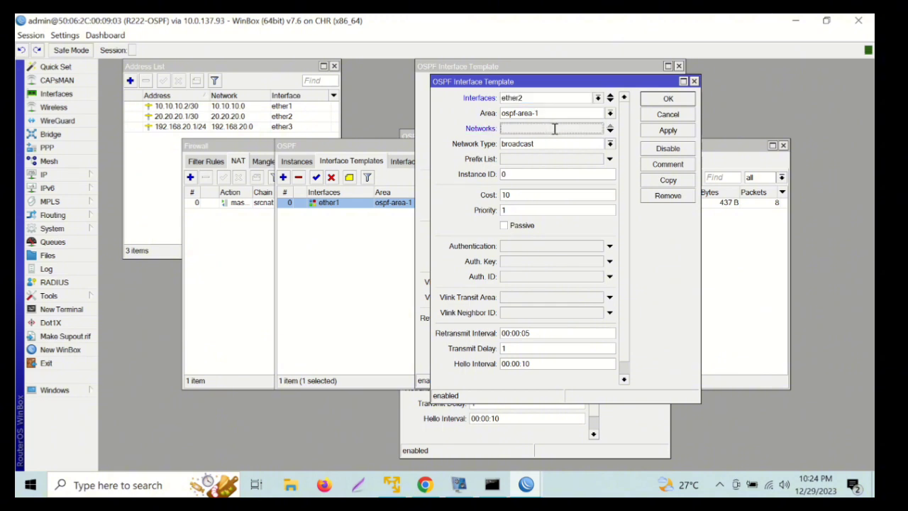
pyautogui.write('20')
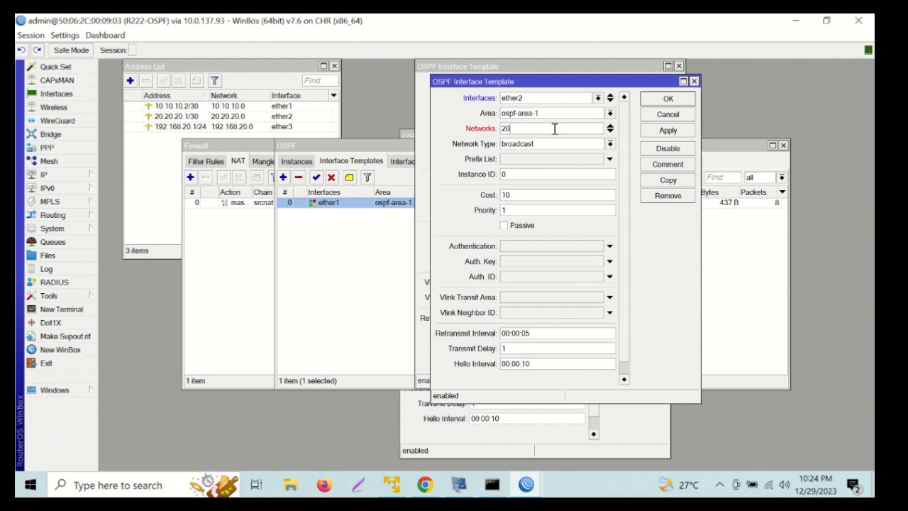
pyautogui.write('.20.20.0/30')
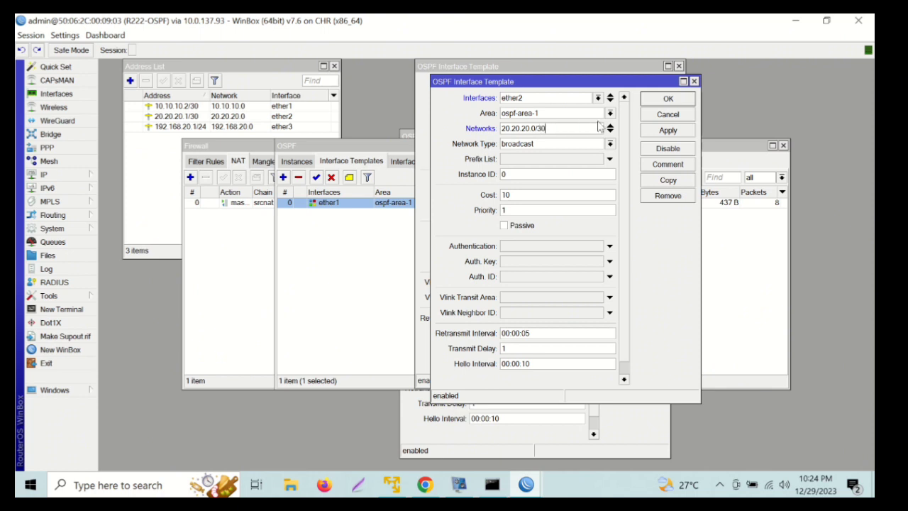
pyautogui.click(668, 99)
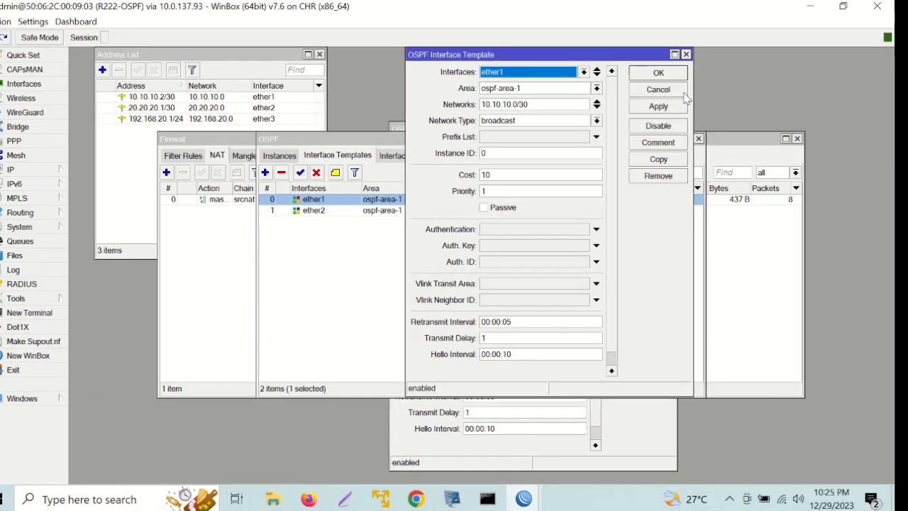
# Copy the ether2 template into a new ether3 template with network 192.168.20.0/24, then close ether2's dialog.
pyautogui.click(359, 267)
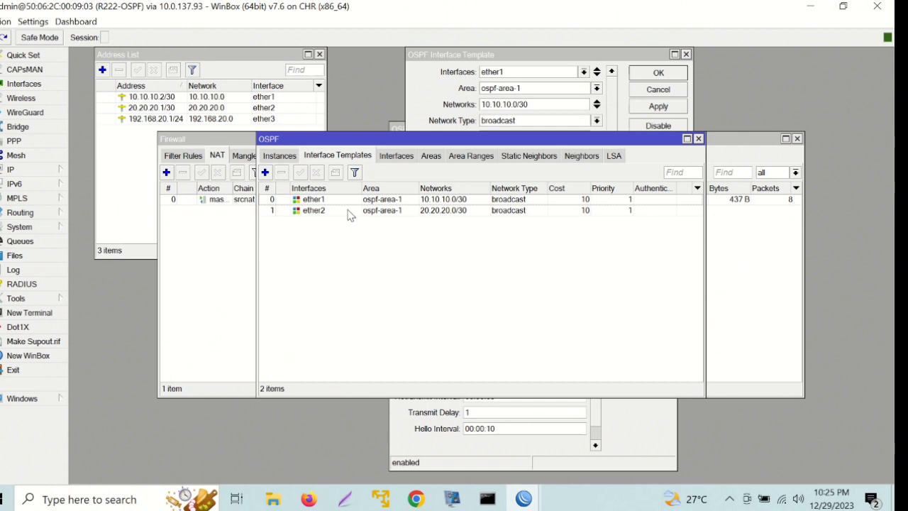
pyautogui.doubleClick(349, 213)
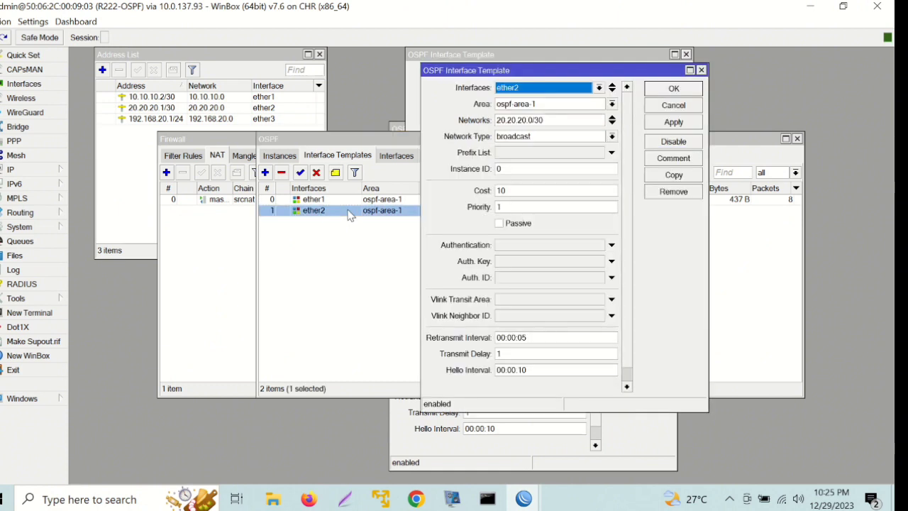
pyautogui.click(673, 175)
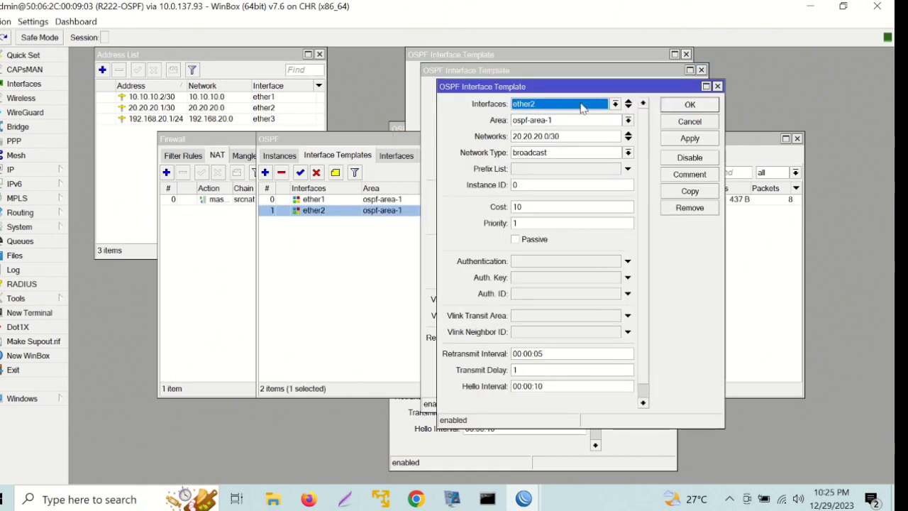
pyautogui.click(583, 106)
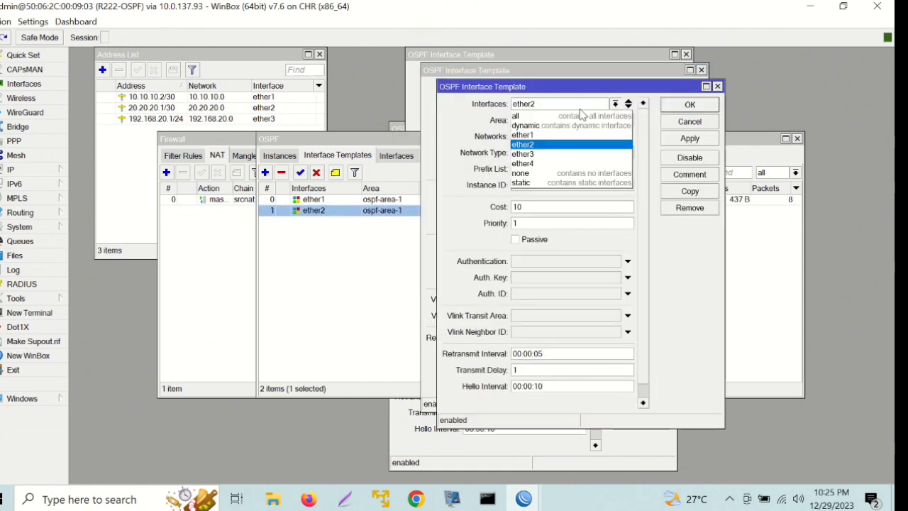
pyautogui.click(573, 154)
pyautogui.click(567, 142)
pyautogui.doubleClick(567, 142)
pyautogui.write('192.168')
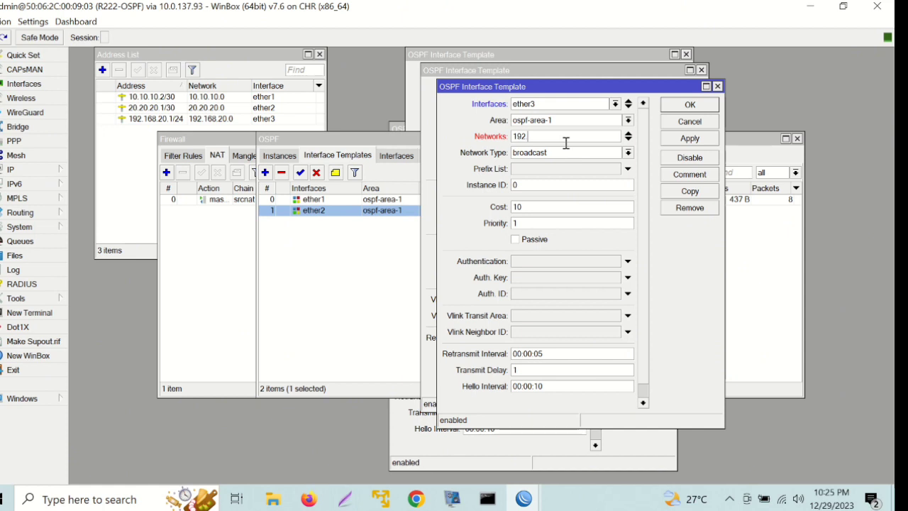
pyautogui.write('.20')
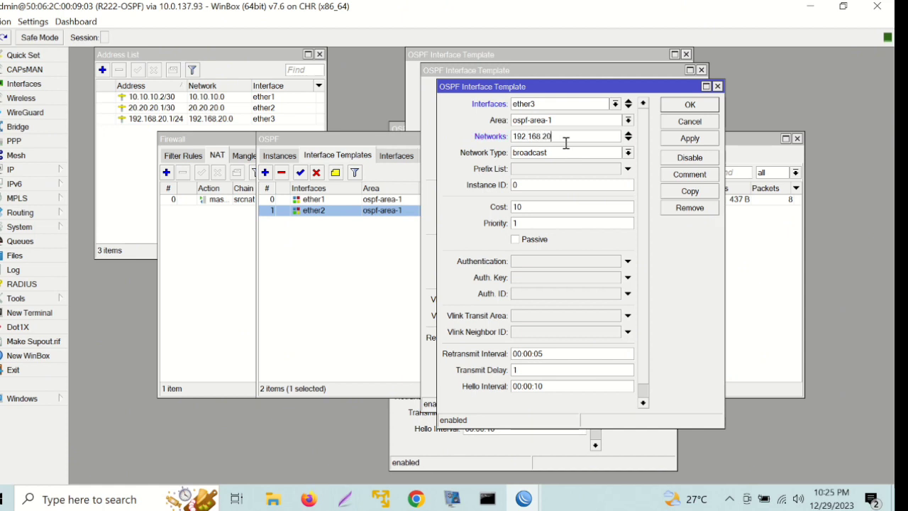
pyautogui.write('.0/24')
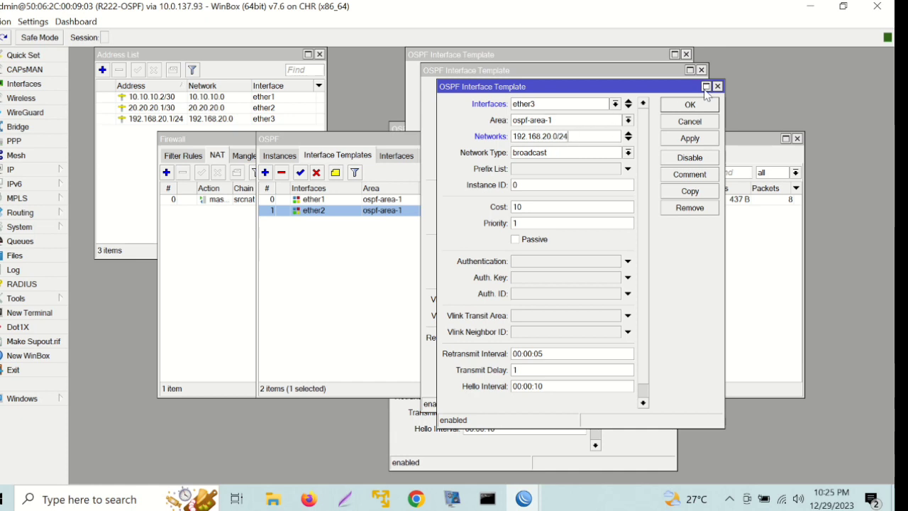
pyautogui.click(690, 105)
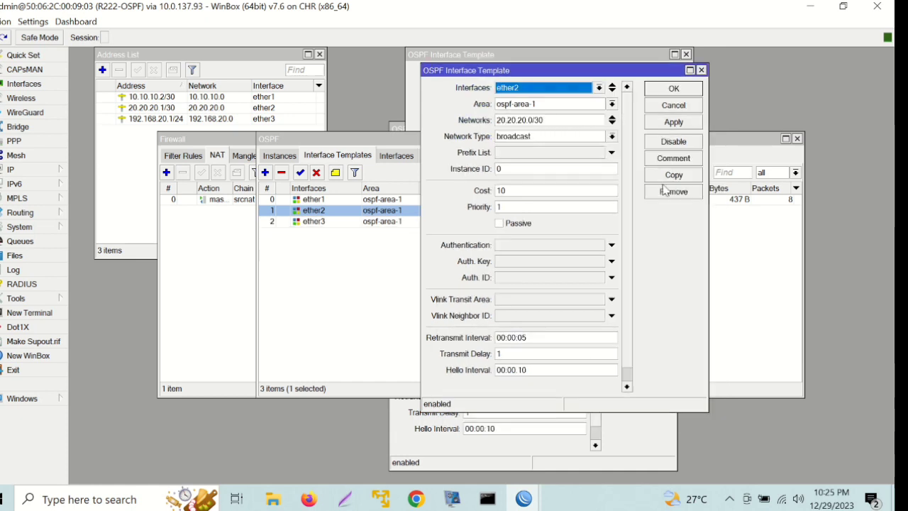
pyautogui.click(702, 70)
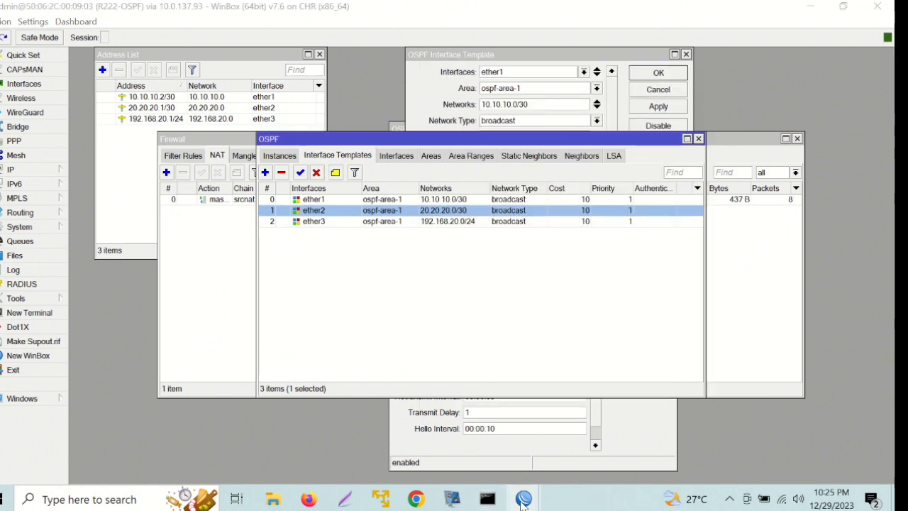
# Switch to the R333-OSPF session and show its Routing > OSPF instances list.
pyautogui.moveTo(524, 503)
pyautogui.click(603, 451)
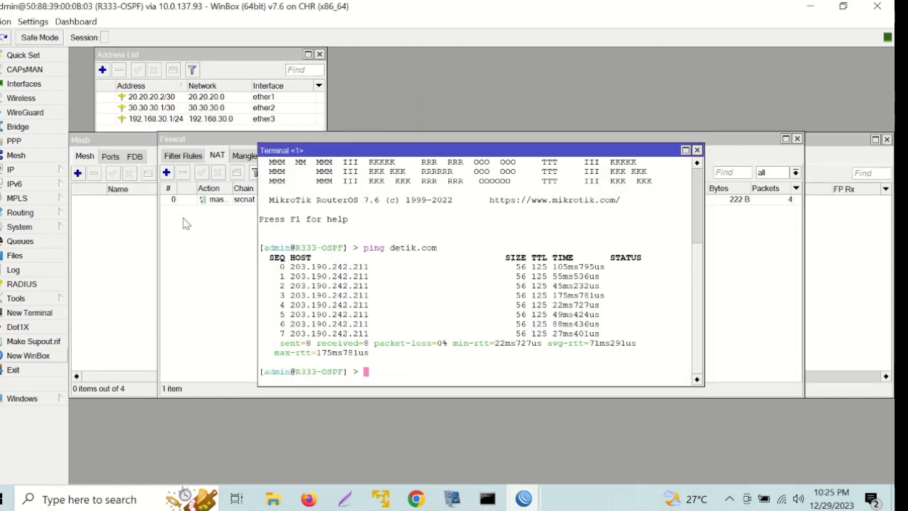
pyautogui.click(52, 213)
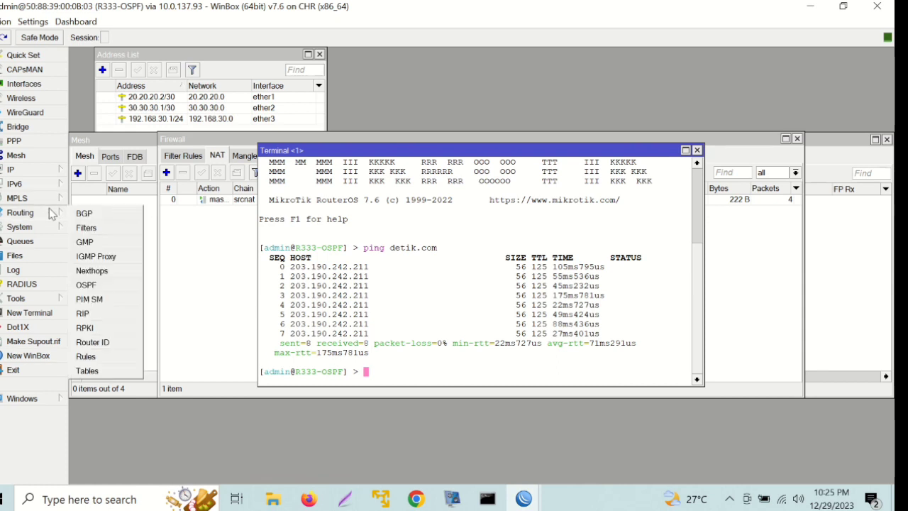
pyautogui.click(110, 284)
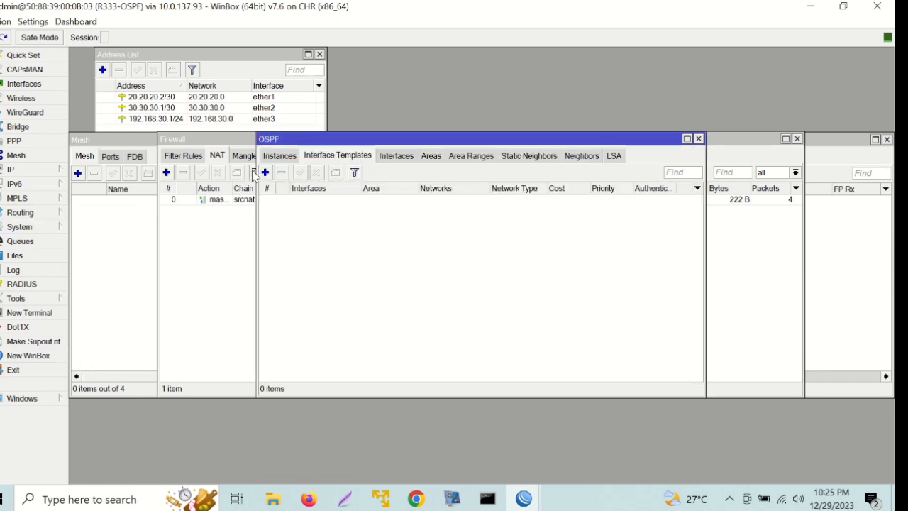
pyautogui.click(277, 156)
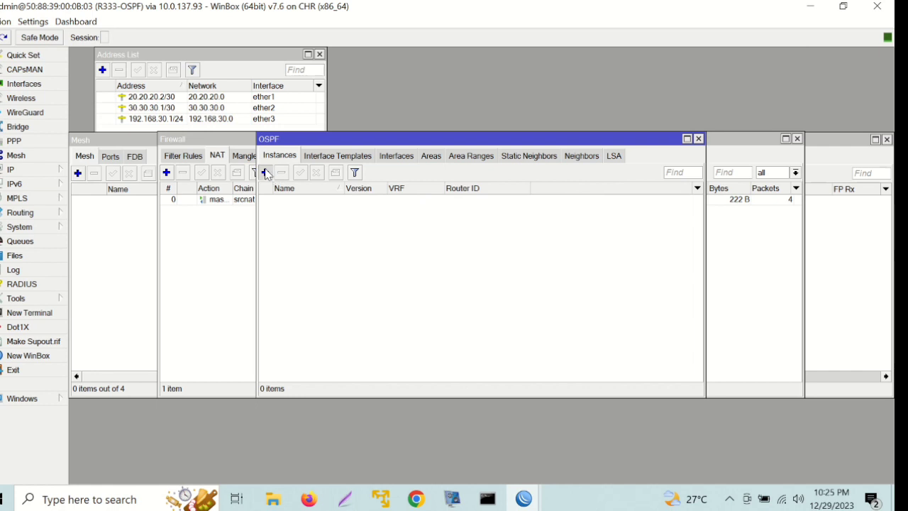
# Start a new OSPF instance with a blank Router ID and dismiss the Wrong Router ID error.
pyautogui.click(265, 172)
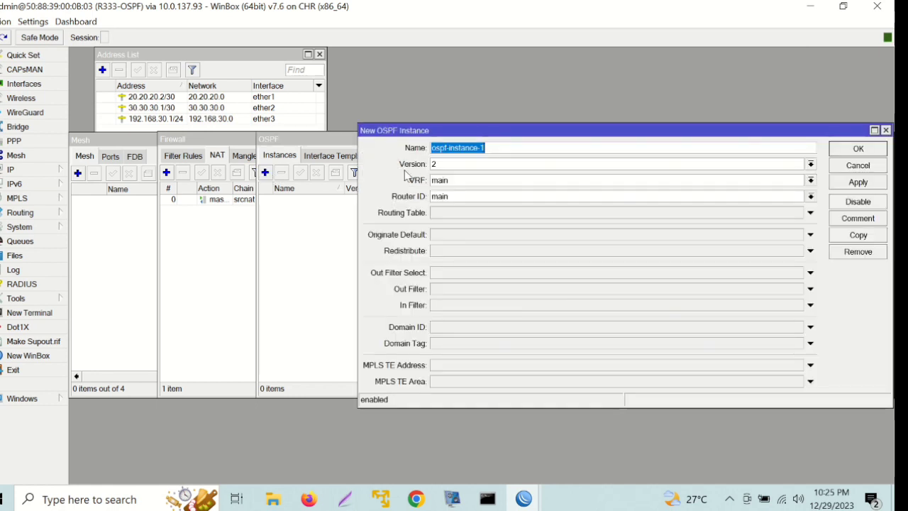
pyautogui.click(464, 193)
pyautogui.press('BackSpace')
pyautogui.press('BackSpace')
pyautogui.press('BackSpace')
pyautogui.press('BackSpace')
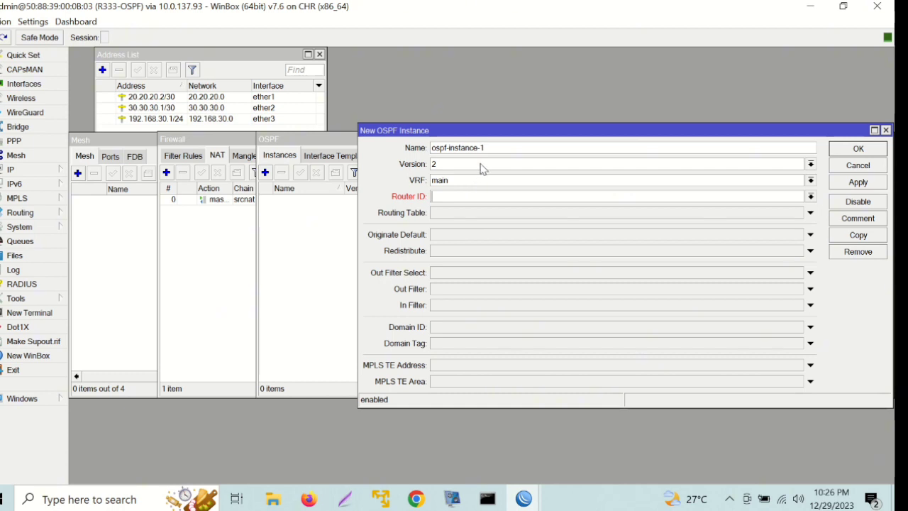
pyautogui.click(495, 146)
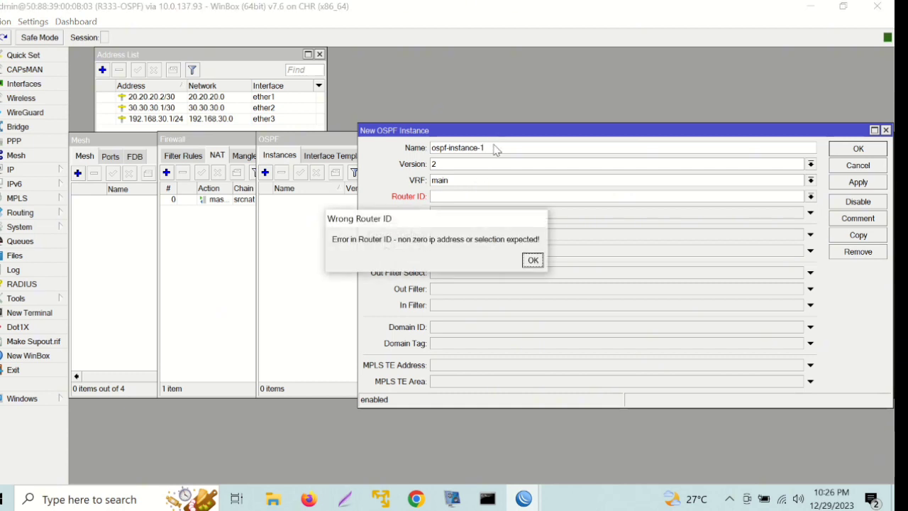
pyautogui.click(533, 260)
pyautogui.click(497, 145)
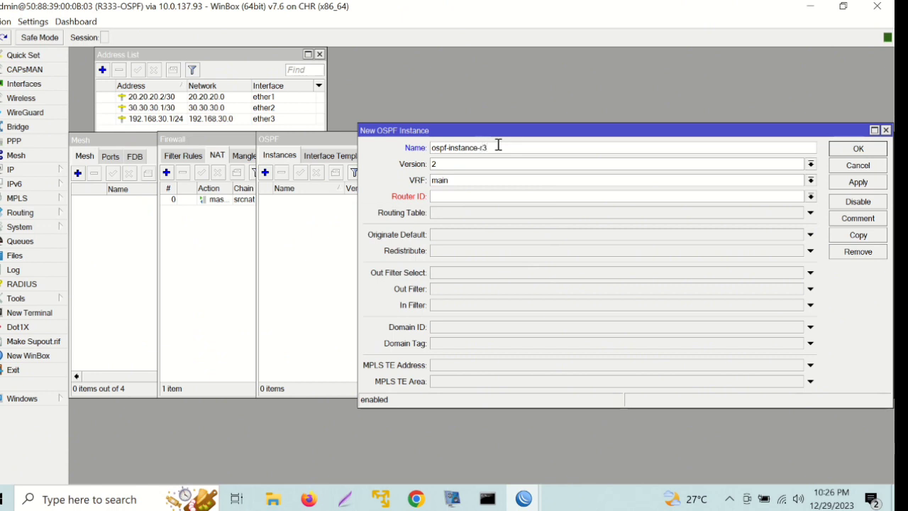
# Give the new OSPF instance router ID 1.1.1.3, redistribute connected routes, and save it.
pyautogui.click(435, 196)
pyautogui.write('1.1.1.3')
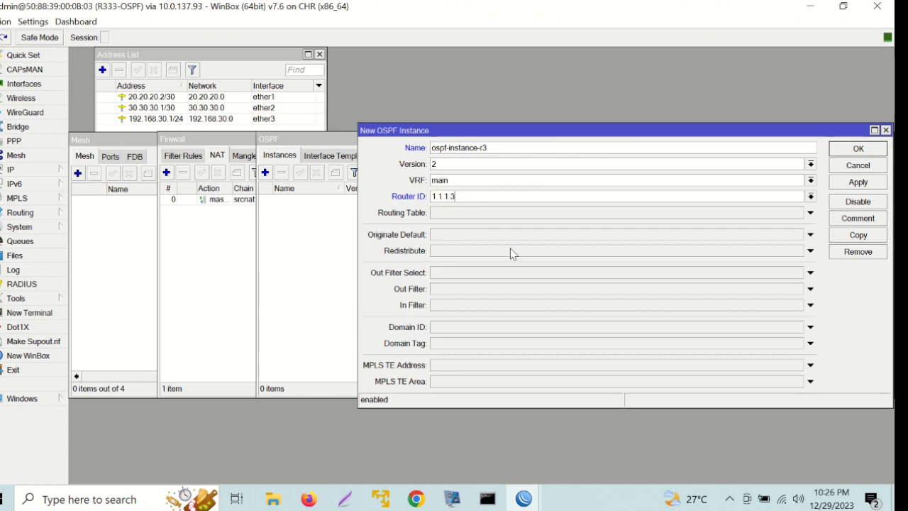
pyautogui.click(437, 252)
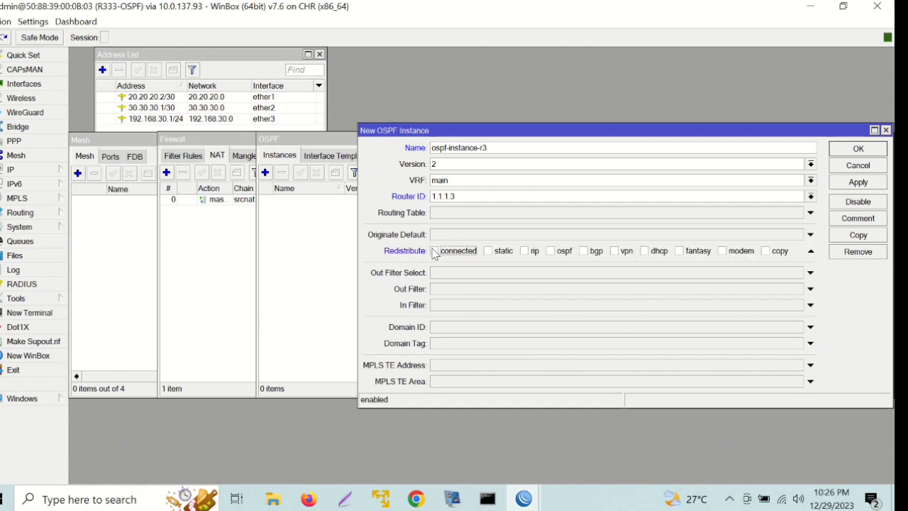
pyautogui.click(439, 253)
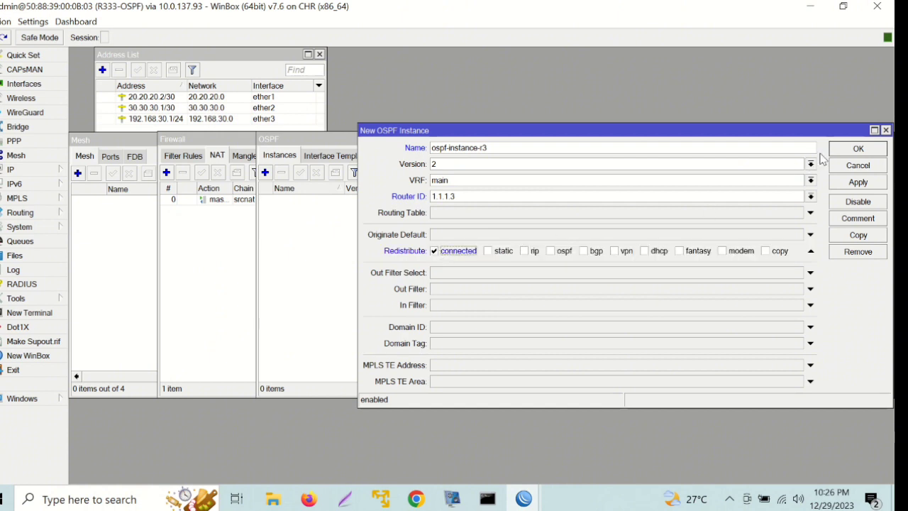
pyautogui.click(857, 150)
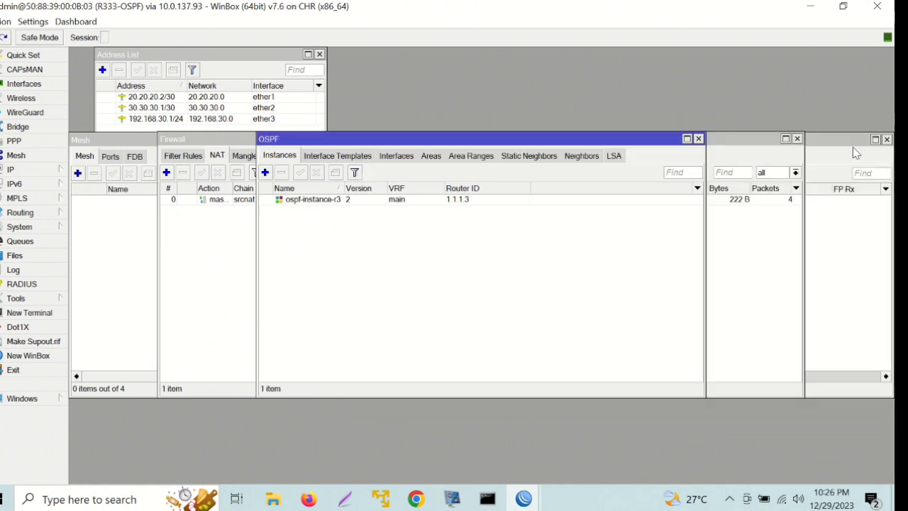
# Add area ospf-area-1 with area ID 0.0.0.1, type stub, No Summaries and default cost 1.
pyautogui.click(431, 156)
pyautogui.click(265, 172)
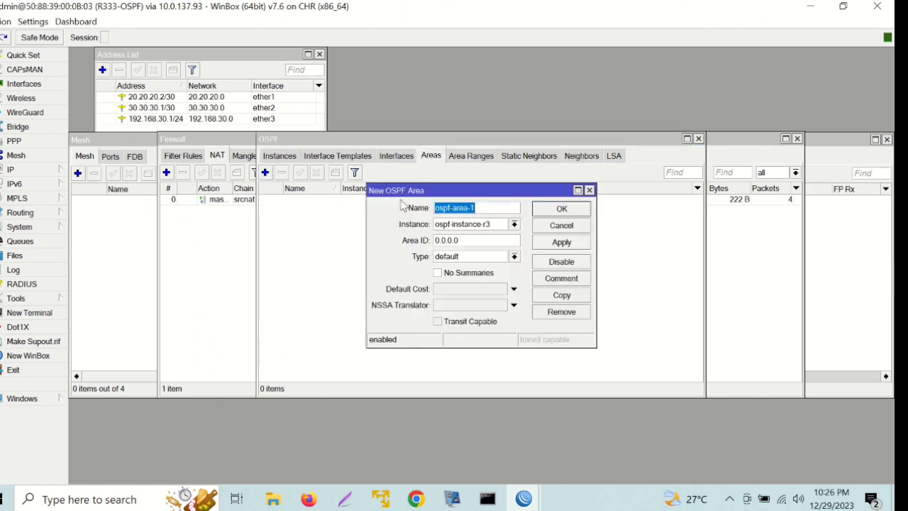
pyautogui.click(490, 240)
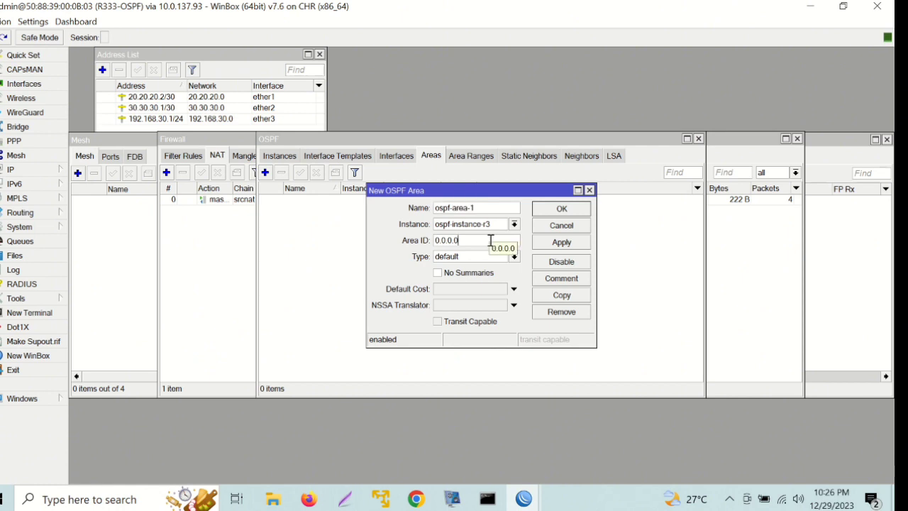
pyautogui.press('BackSpace')
pyautogui.write('1')
pyautogui.click(512, 258)
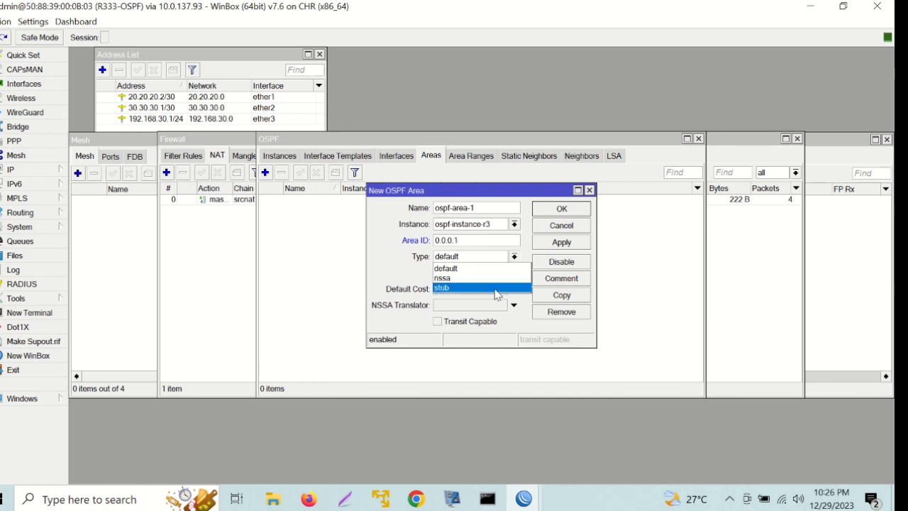
pyautogui.click(497, 289)
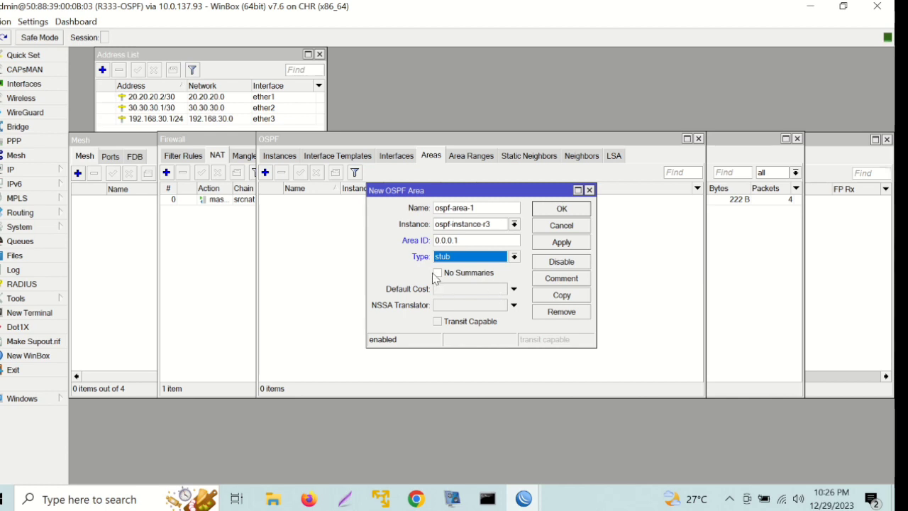
pyautogui.click(437, 274)
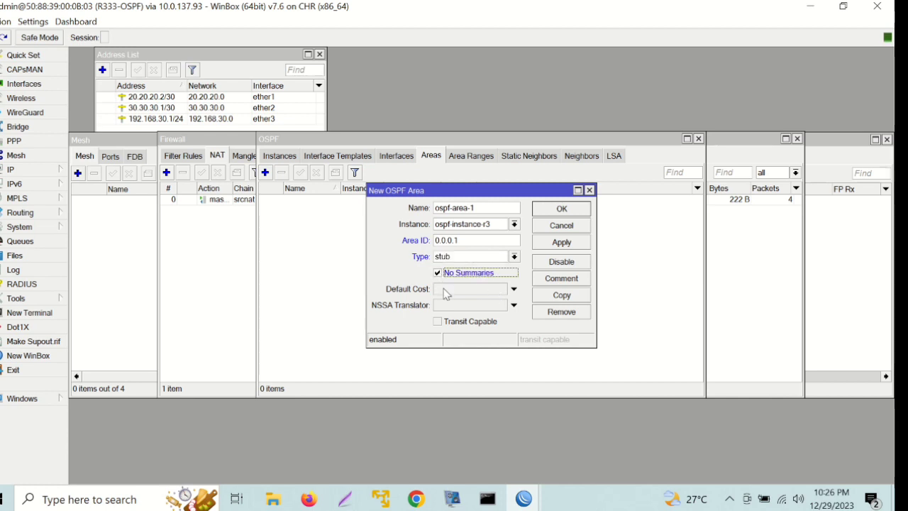
pyautogui.click(445, 290)
pyautogui.write('1')
pyautogui.click(576, 209)
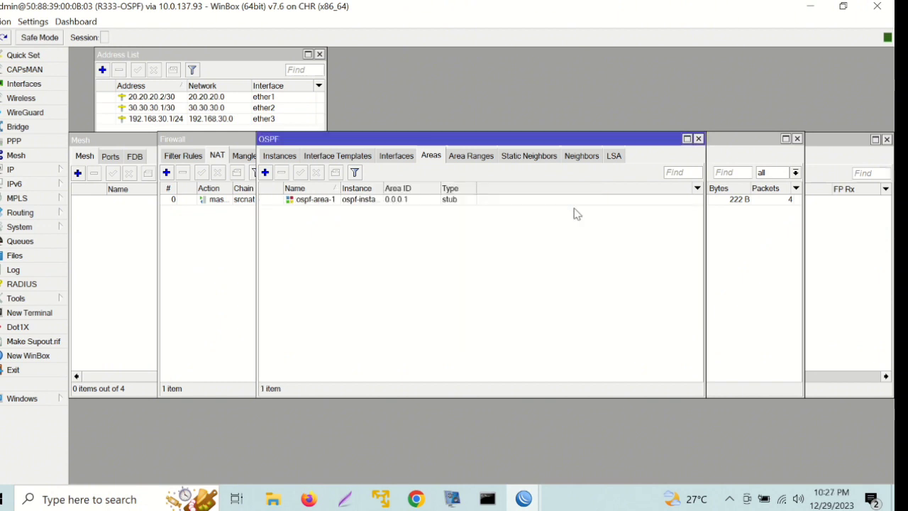
# Create an ether1 interface template in ospf-area-1 for 20.20.20.0/30, cost 10, priority 1.
pyautogui.click(355, 157)
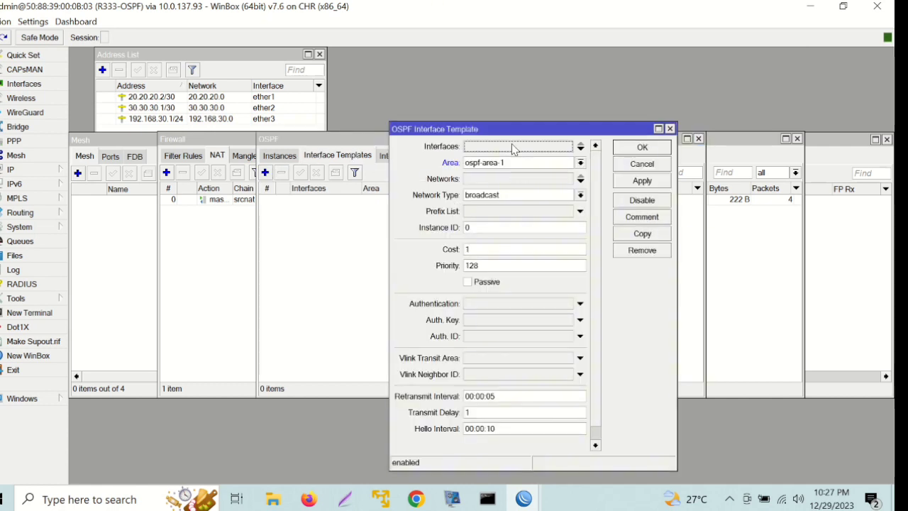
pyautogui.click(495, 148)
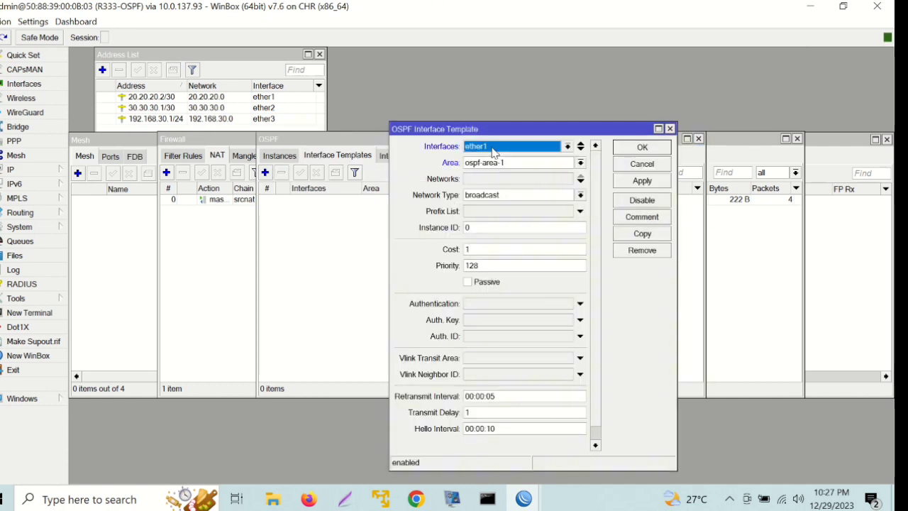
pyautogui.click(499, 177)
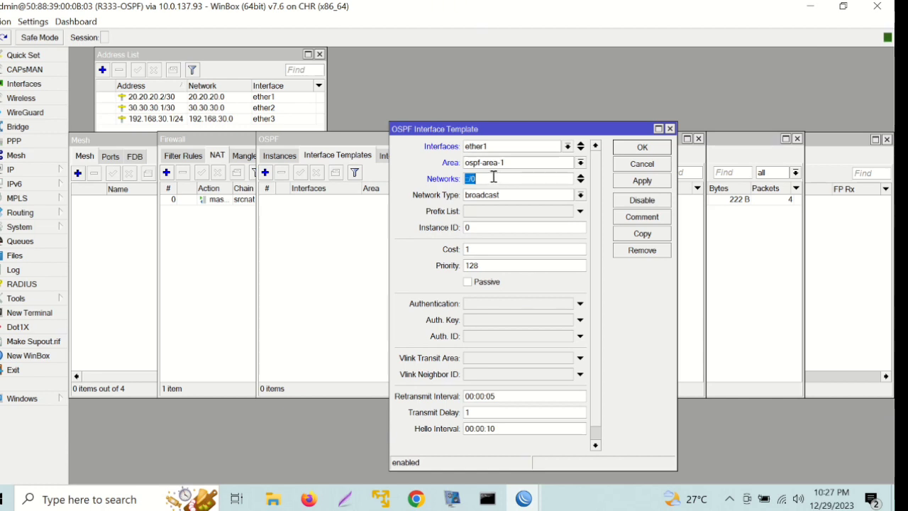
pyautogui.click(487, 266)
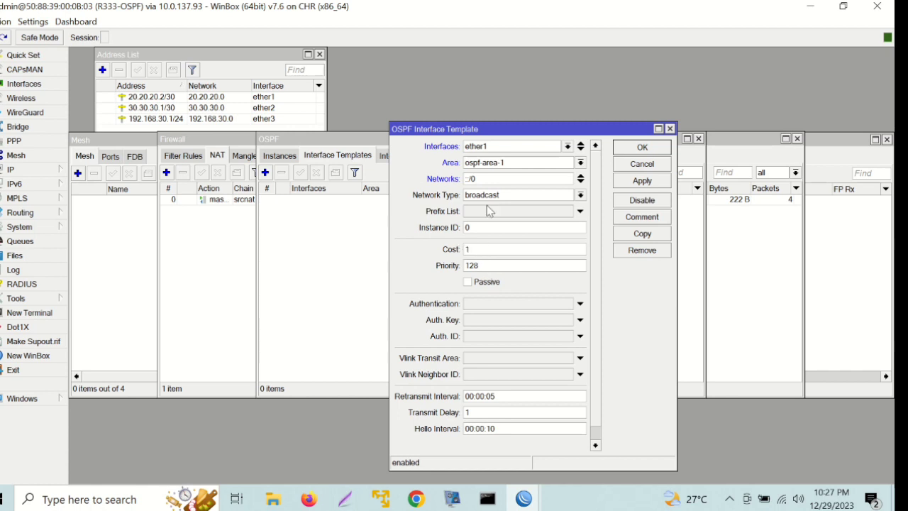
pyautogui.click(485, 178)
pyautogui.write('20.20.20.0')
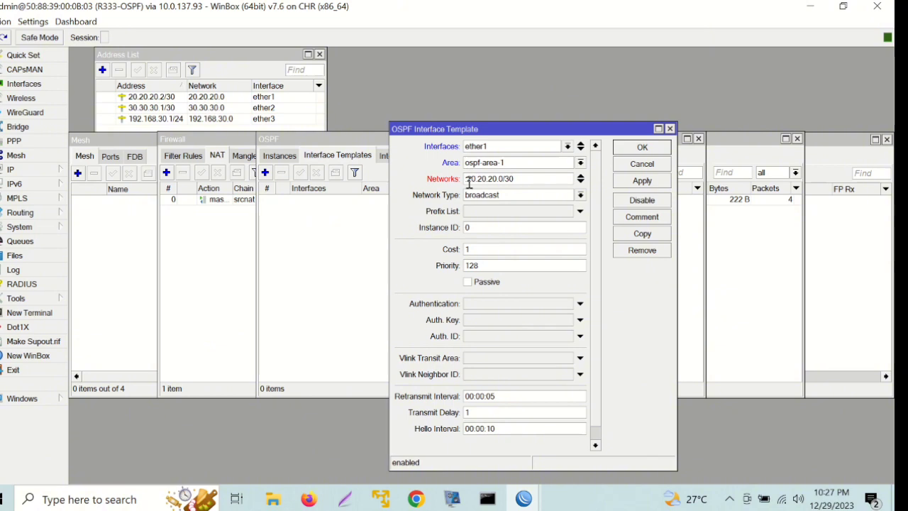
pyautogui.press('BackSpace')
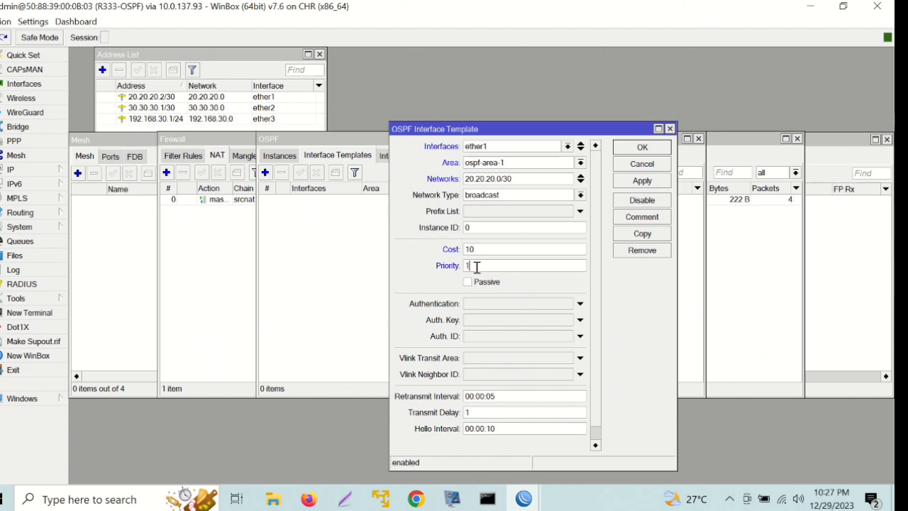
pyautogui.click(641, 147)
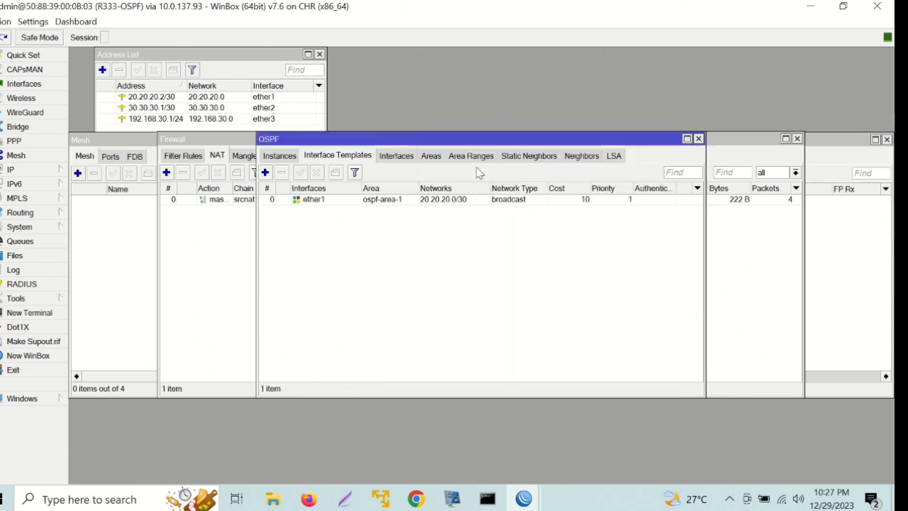
pyautogui.doubleClick(414, 199)
# Copy the ether1 template into an ether2 template with network 30.30.30.0/30.
pyautogui.click(652, 235)
pyautogui.click(545, 73)
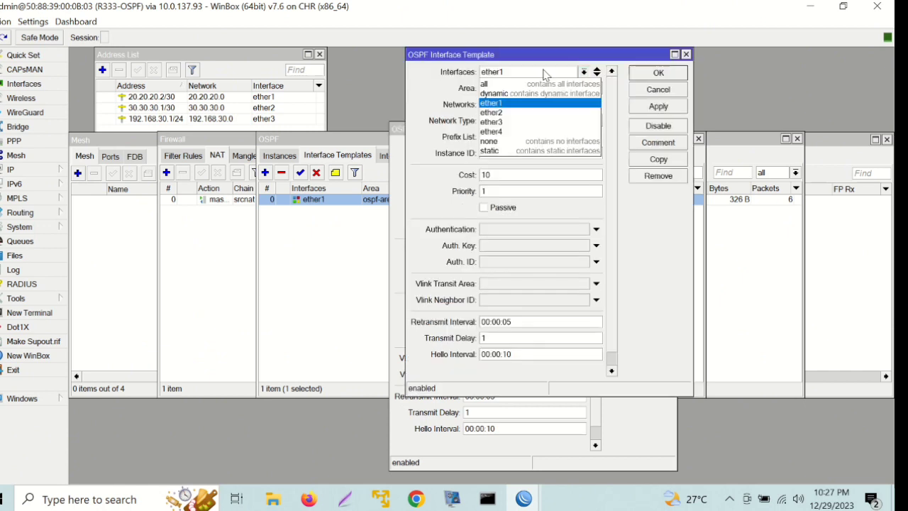
pyautogui.click(538, 112)
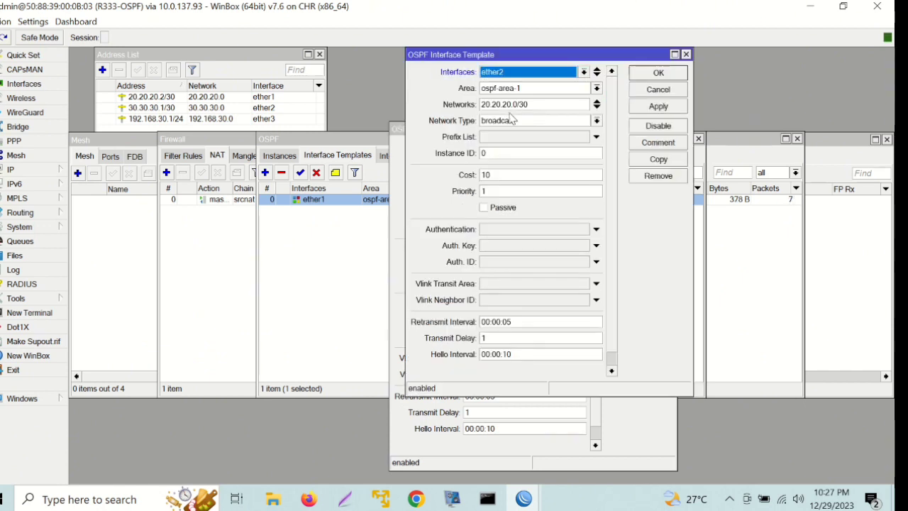
pyautogui.click(497, 174)
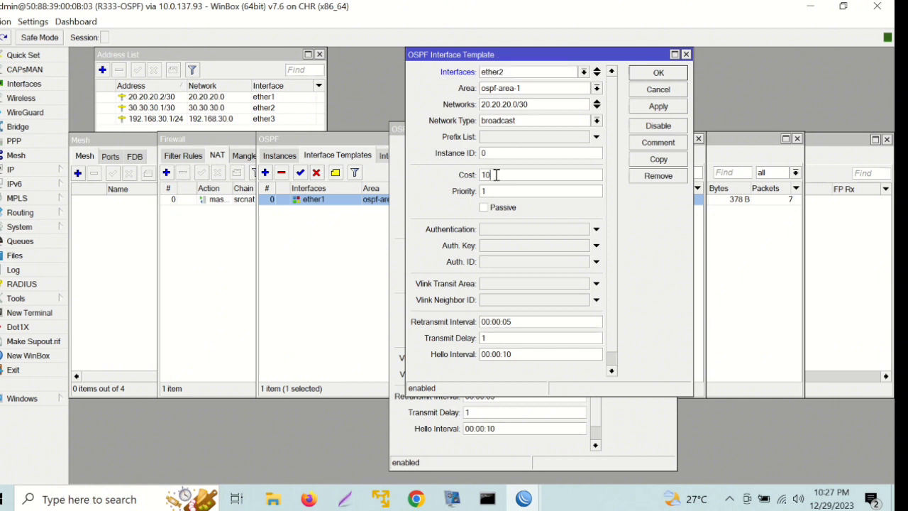
pyautogui.click(535, 103)
pyautogui.press('BackSpace')
pyautogui.press('BackSpace')
pyautogui.press('BackSpace')
pyautogui.press('BackSpace')
pyautogui.press('BackSpace')
pyautogui.press('BackSpace')
pyautogui.press('BackSpace')
pyautogui.press('BackSpace')
pyautogui.press('BackSpace')
pyautogui.press('BackSpace')
pyautogui.press('BackSpace')
pyautogui.press('BackSpace')
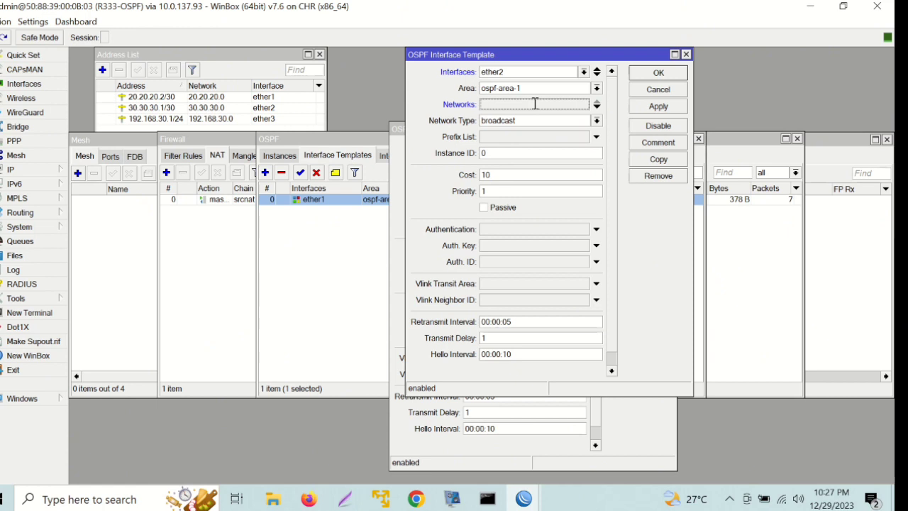
pyautogui.write('30.30.30.')
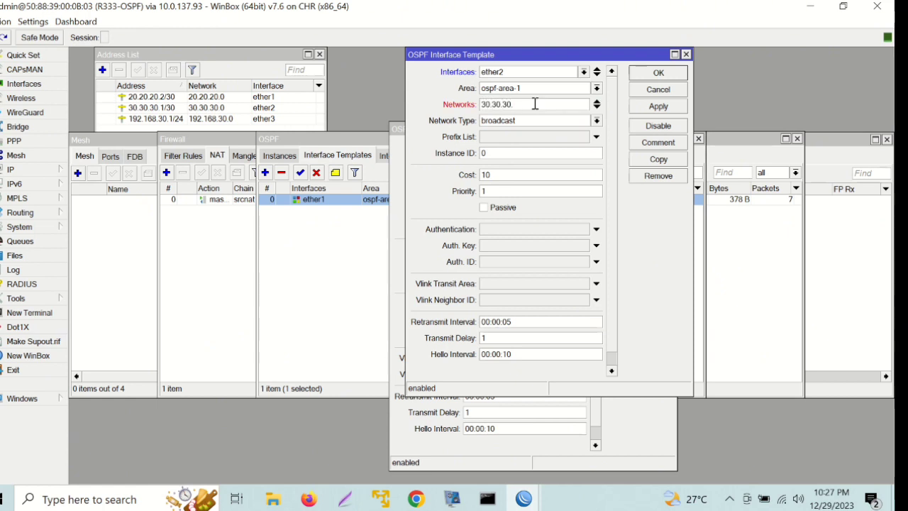
pyautogui.write('0/30')
pyautogui.click(658, 73)
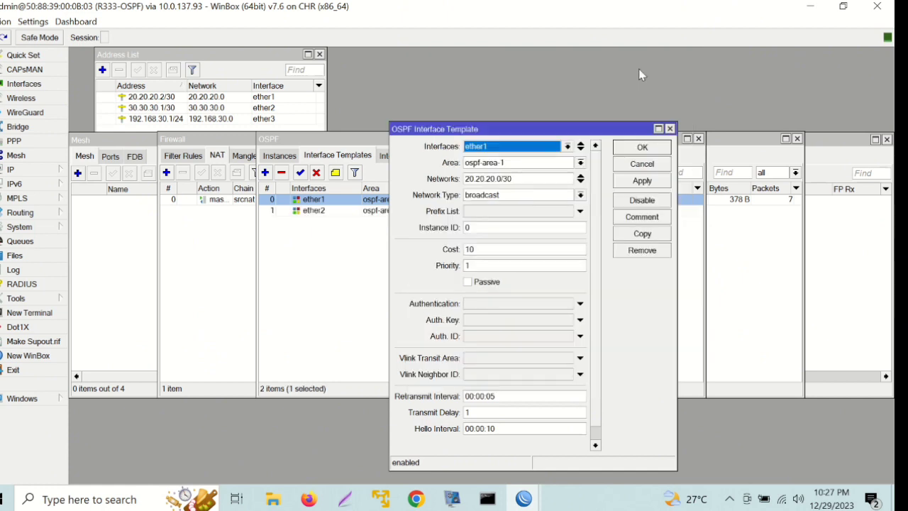
# Copy the ether2 template into an ether3 template with network 192.168.30.0/24, then close ether2's dialog.
pyautogui.click(361, 264)
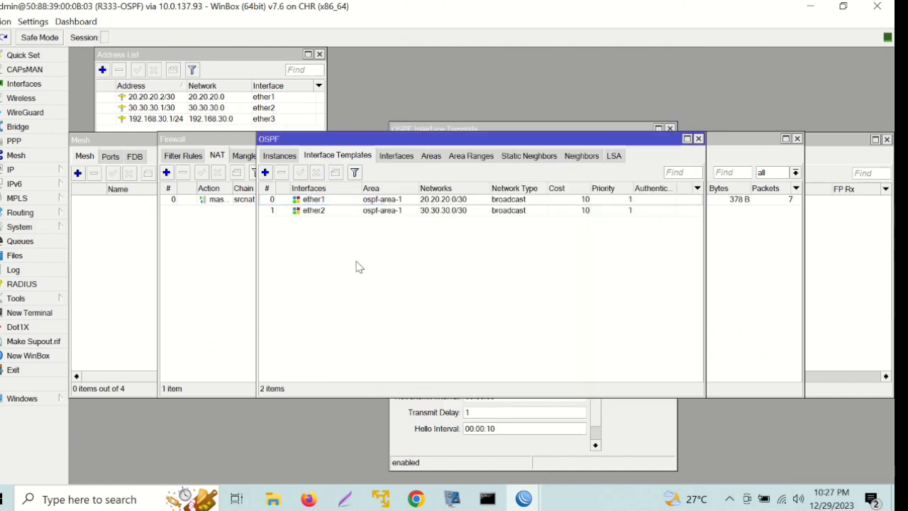
pyautogui.click(355, 213)
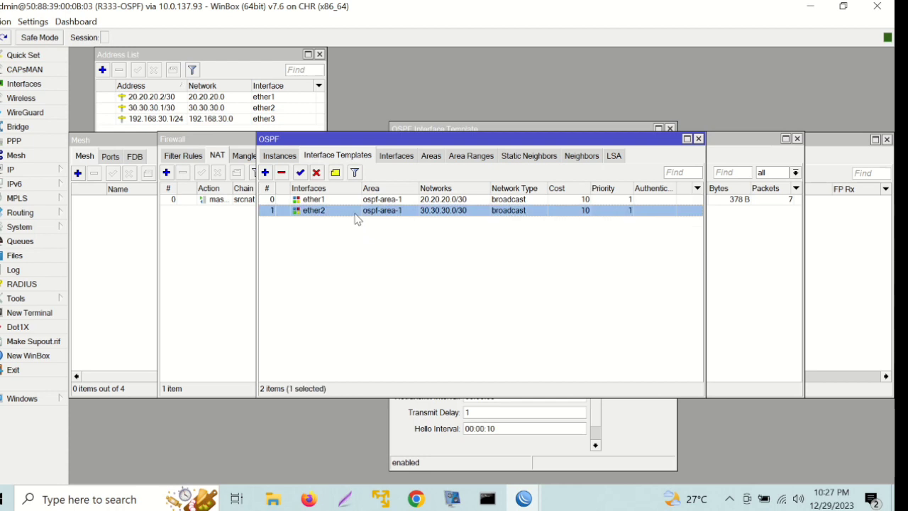
pyautogui.doubleClick(403, 214)
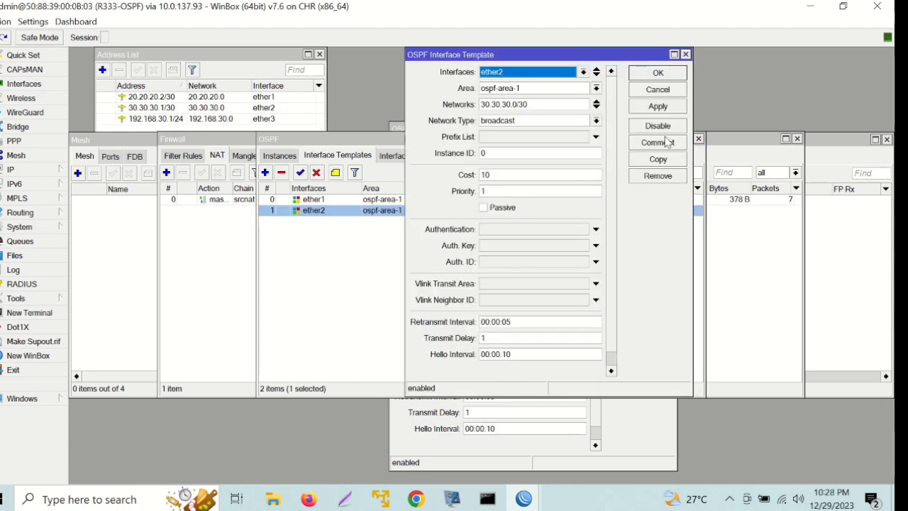
pyautogui.click(658, 159)
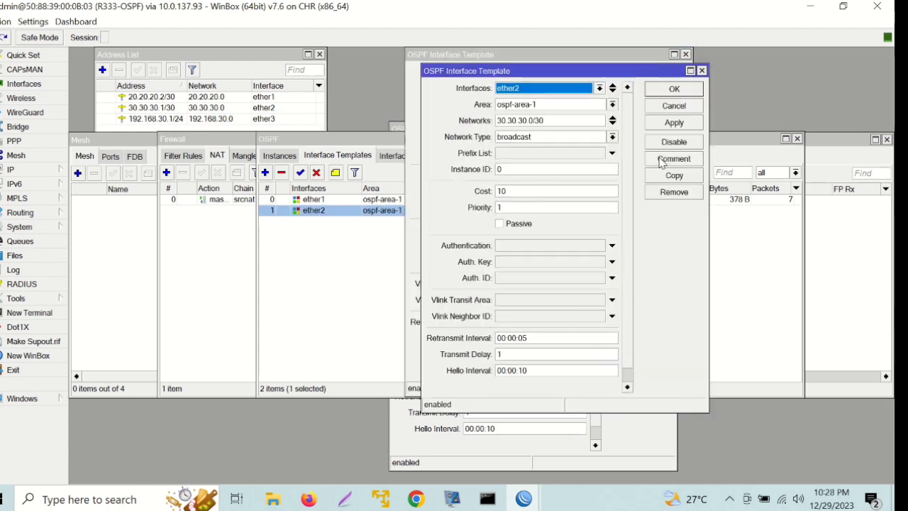
pyautogui.click(552, 93)
pyautogui.click(558, 139)
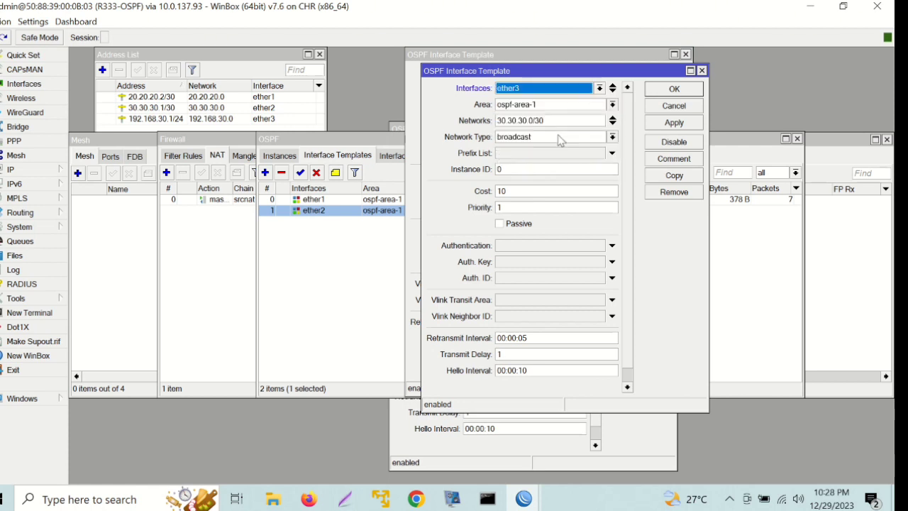
pyautogui.click(546, 120)
pyautogui.press('BackSpace')
pyautogui.press('BackSpace')
pyautogui.press('BackSpace')
pyautogui.press('BackSpace')
pyautogui.press('BackSpace')
pyautogui.press('BackSpace')
pyautogui.press('BackSpace')
pyautogui.press('BackSpace')
pyautogui.press('BackSpace')
pyautogui.press('BackSpace')
pyautogui.press('BackSpace')
pyautogui.press('BackSpace')
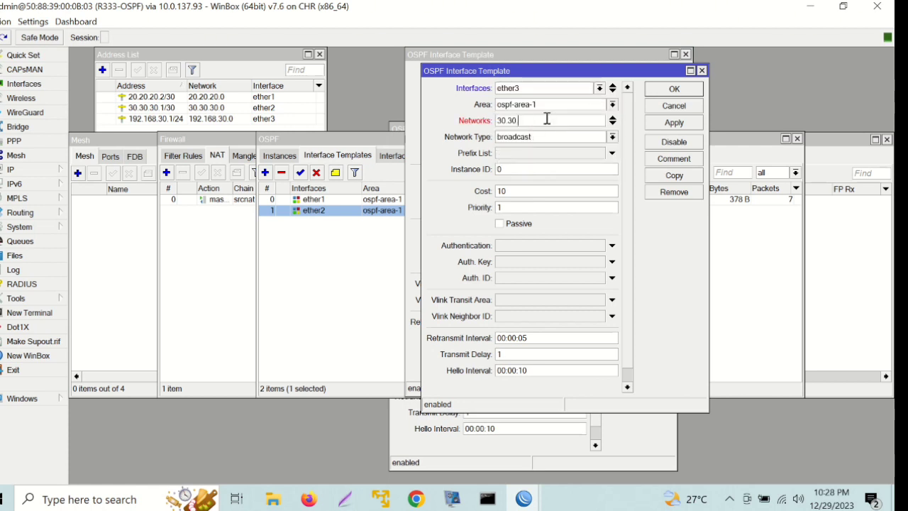
pyautogui.write('192.168.30.0/24')
pyautogui.click(674, 90)
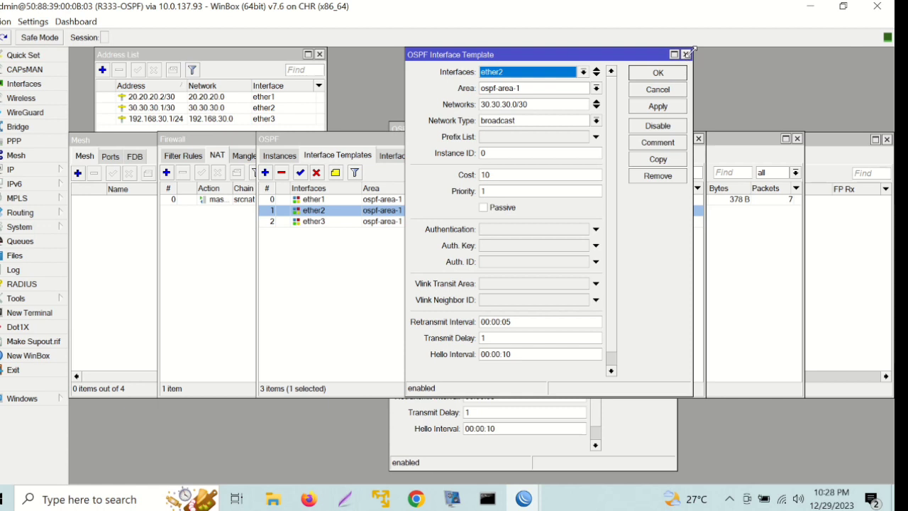
pyautogui.click(686, 55)
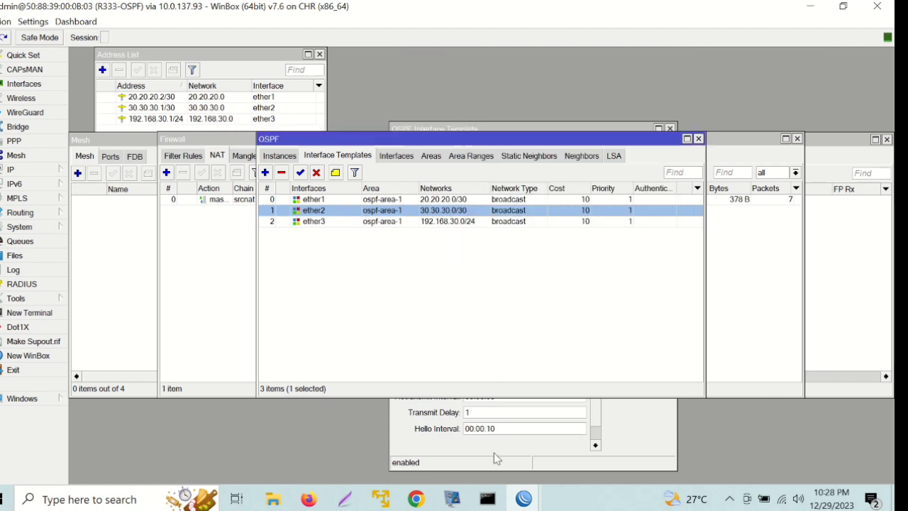
pyautogui.click(524, 499)
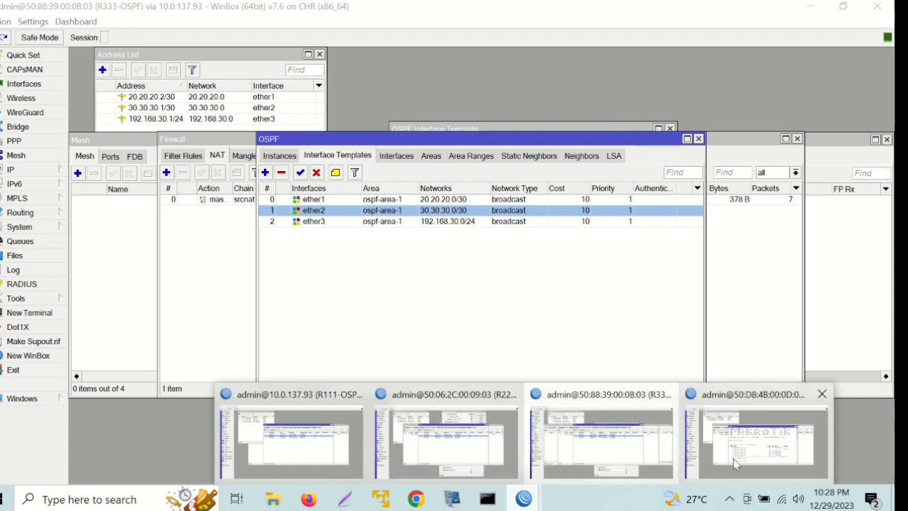
# Switch to the R444 session and show its Routing > OSPF instances list.
pyautogui.click(736, 463)
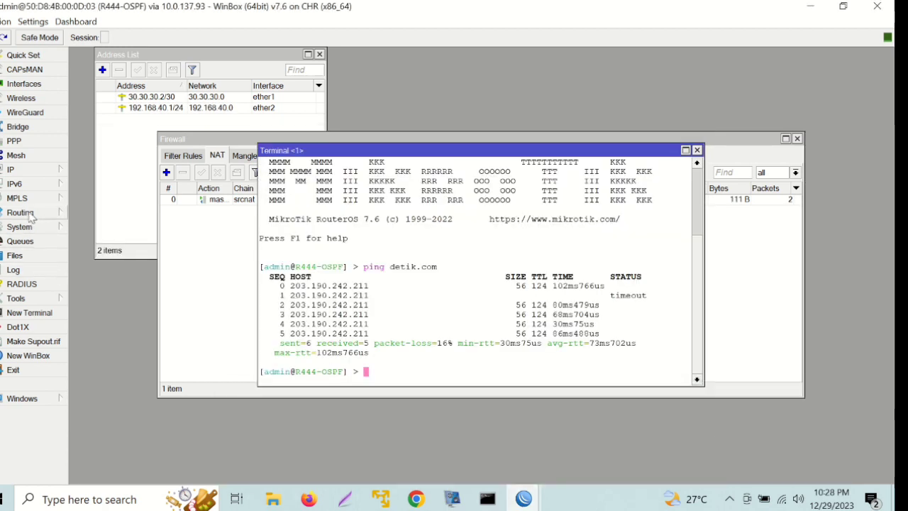
pyautogui.click(28, 213)
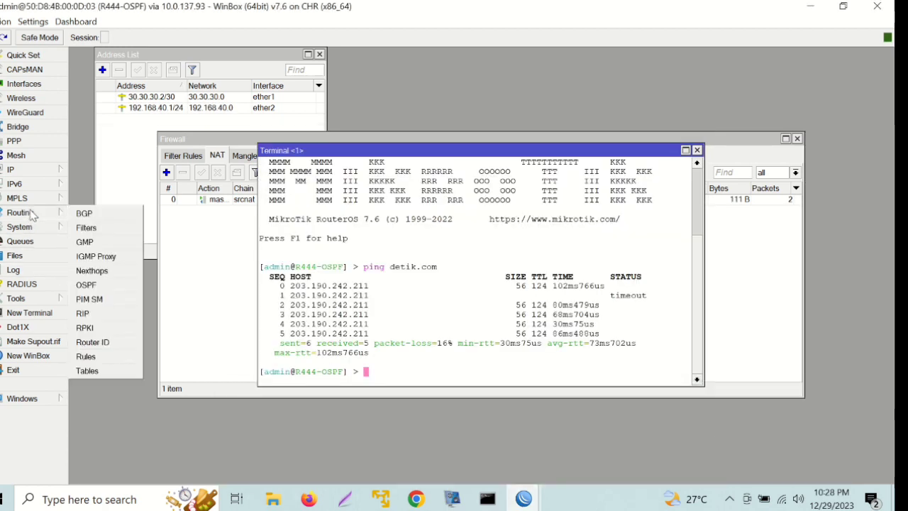
pyautogui.click(105, 286)
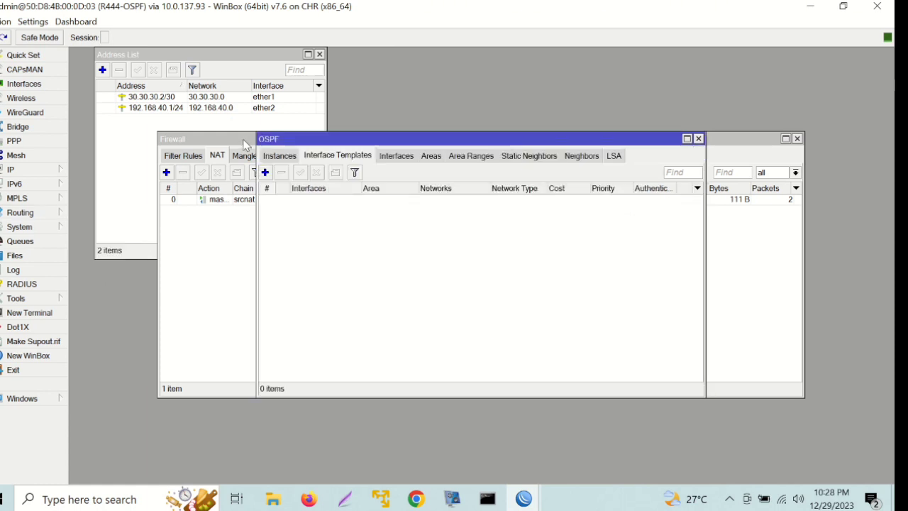
pyautogui.click(279, 156)
# Create instance ospf-instance-r4 with router ID 1.1.1.4, redistributing connected routes.
pyautogui.click(265, 173)
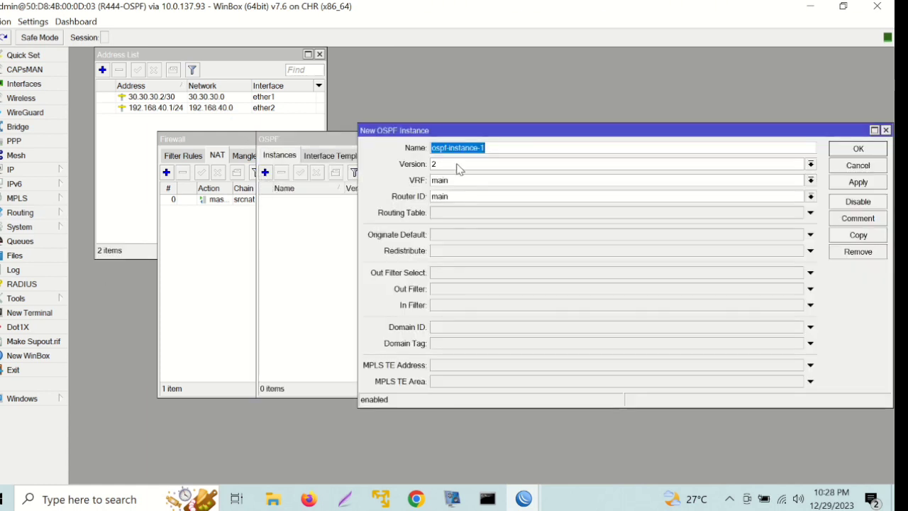
pyautogui.click(497, 148)
pyautogui.press('BackSpace')
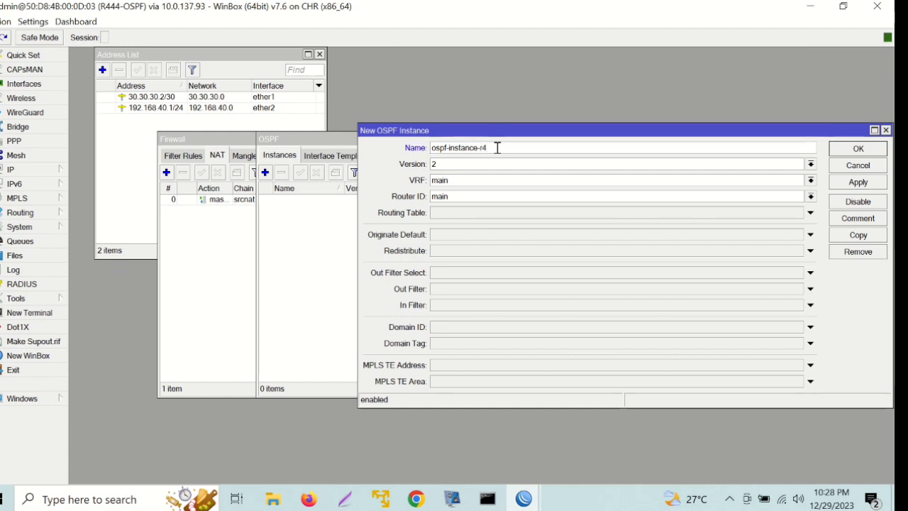
pyautogui.press('BackSpace')
pyautogui.press('BackSpace')
pyautogui.write('1.1.1.4')
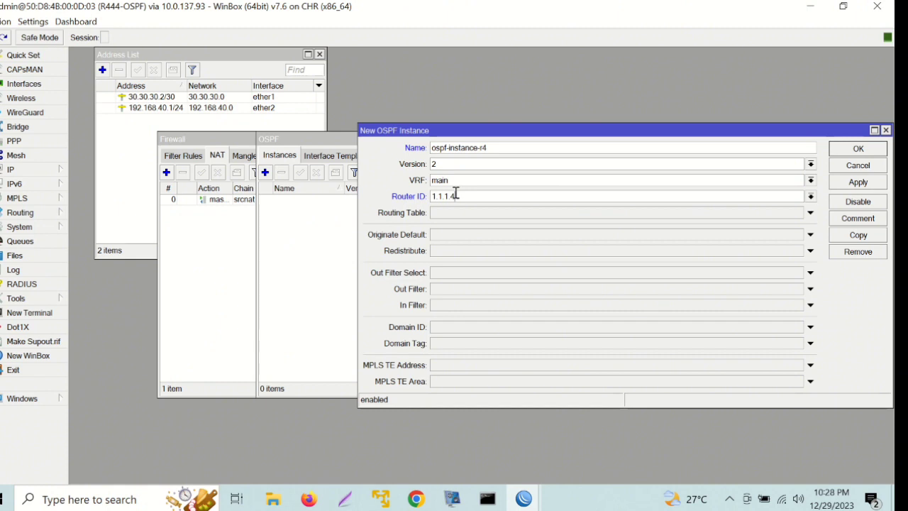
pyautogui.click(434, 252)
pyautogui.click(433, 251)
pyautogui.click(862, 149)
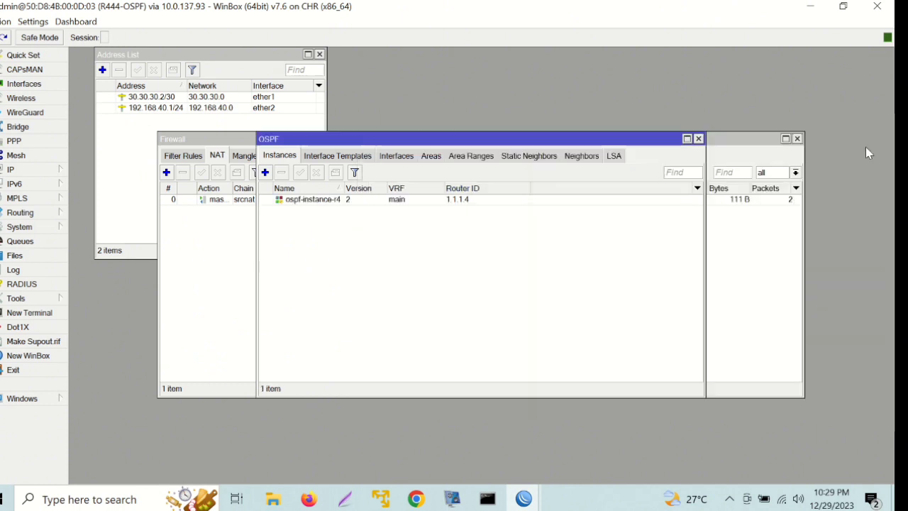
# Add area ospf-area-1 with area ID 0.0.0.1, type stub and No Summaries on ospf-instance-r4.
pyautogui.click(430, 156)
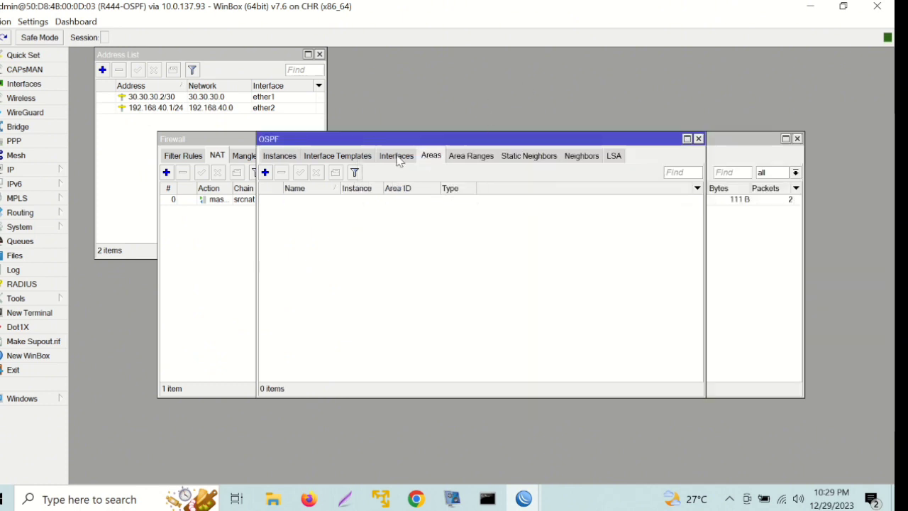
pyautogui.click(265, 173)
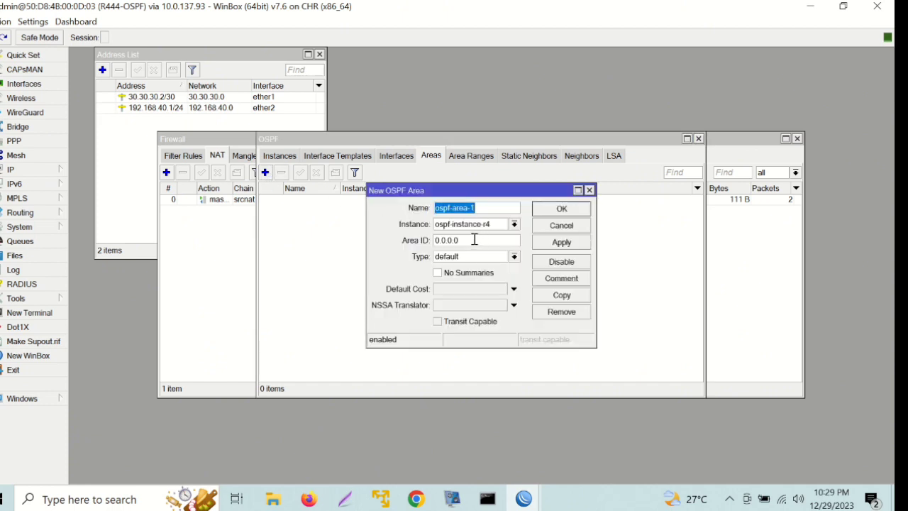
pyautogui.click(475, 240)
pyautogui.press('BackSpace')
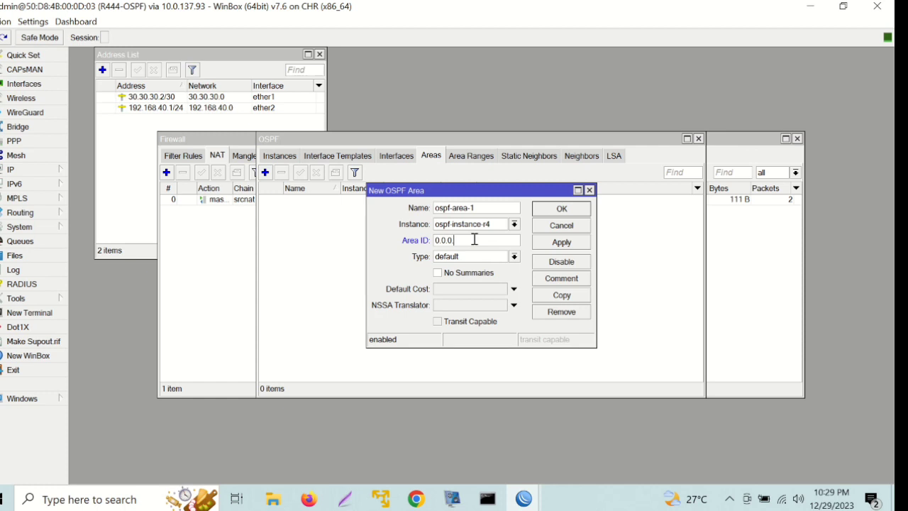
pyautogui.click(478, 257)
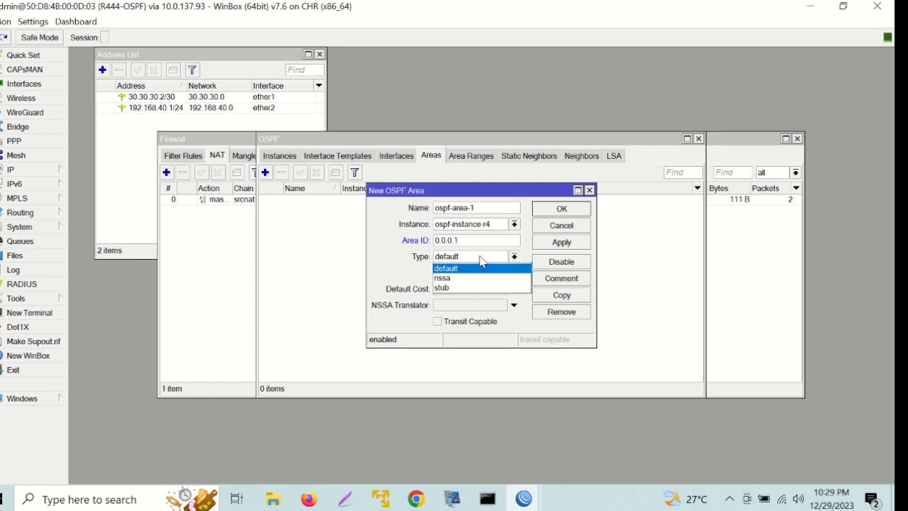
pyautogui.click(476, 289)
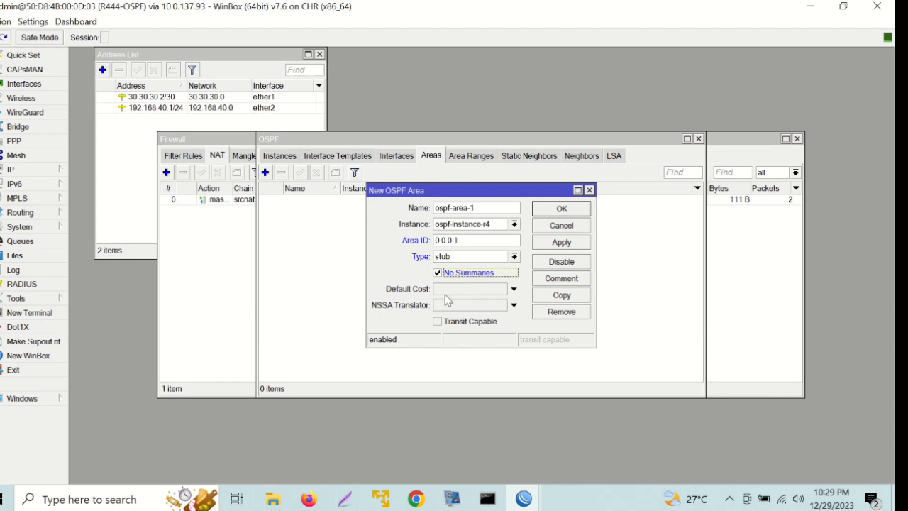
pyautogui.click(447, 292)
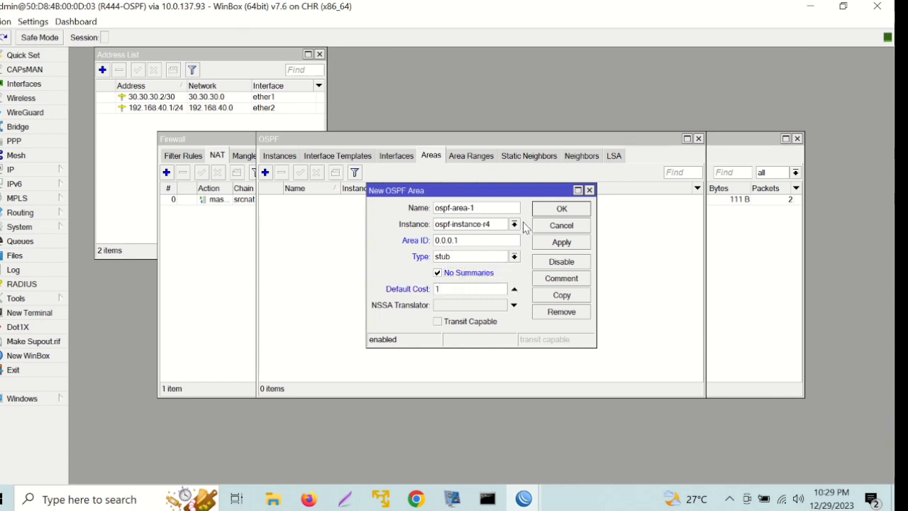
pyautogui.click(557, 213)
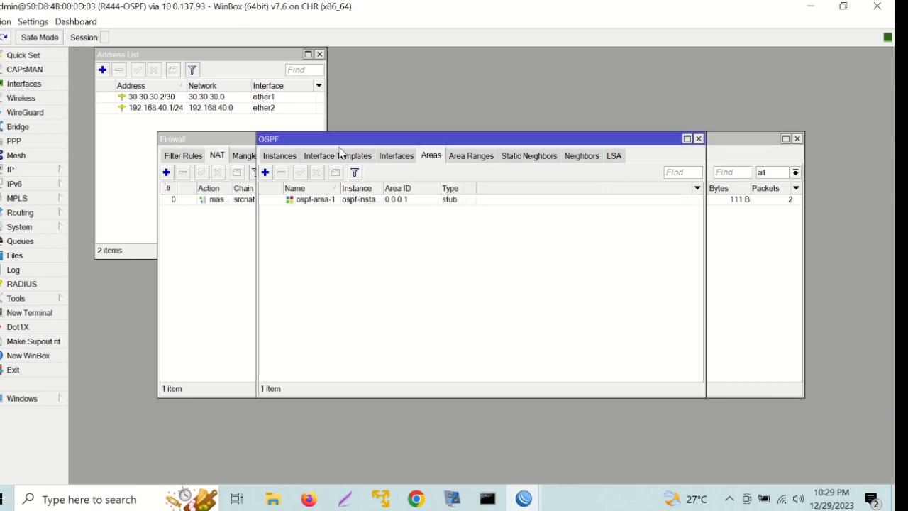
# Create an ether1 interface template in ospf-area-1 for network 30.30.30.0/30.
pyautogui.click(338, 156)
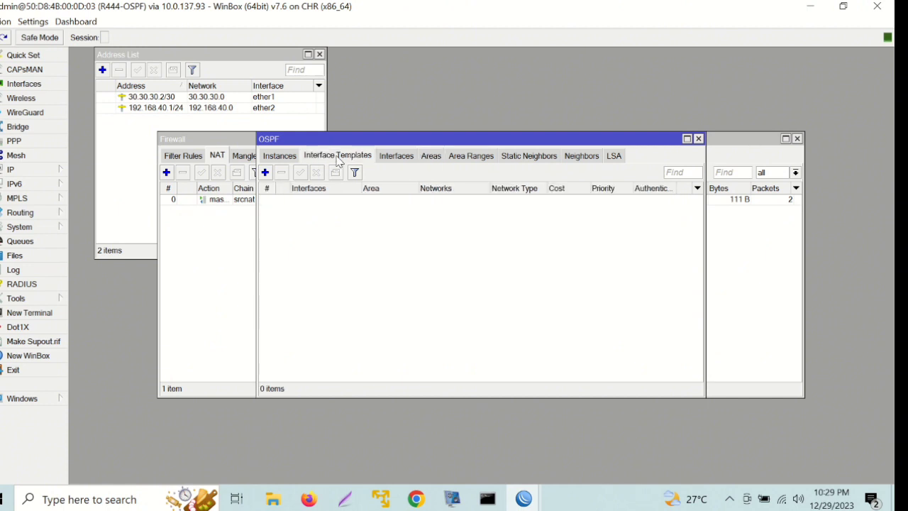
pyautogui.click(266, 172)
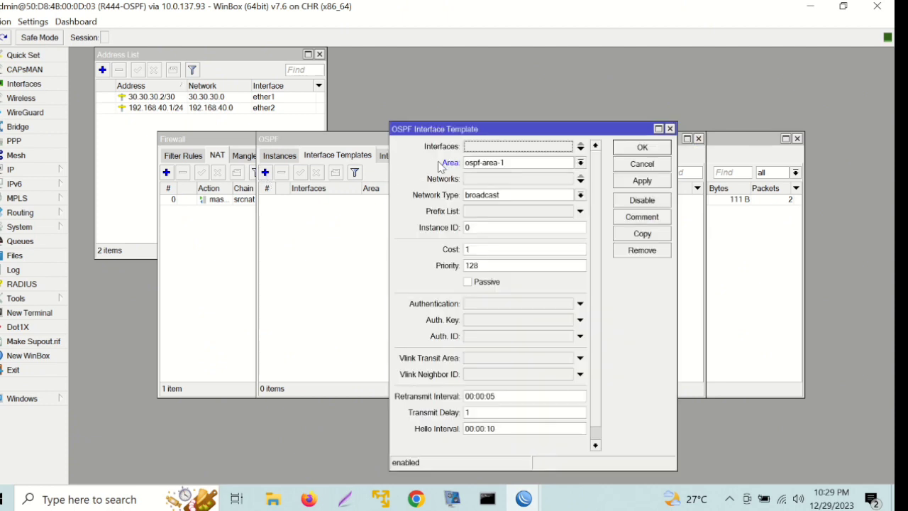
pyautogui.click(474, 149)
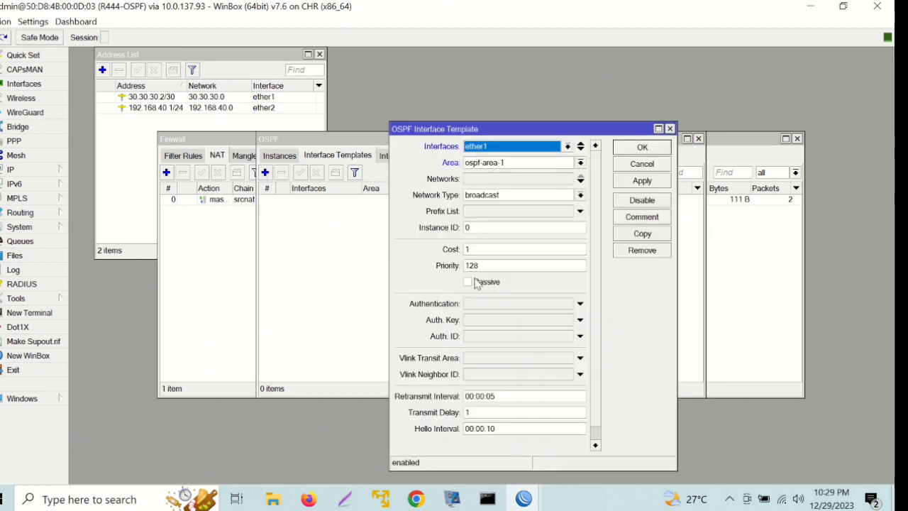
pyautogui.click(472, 249)
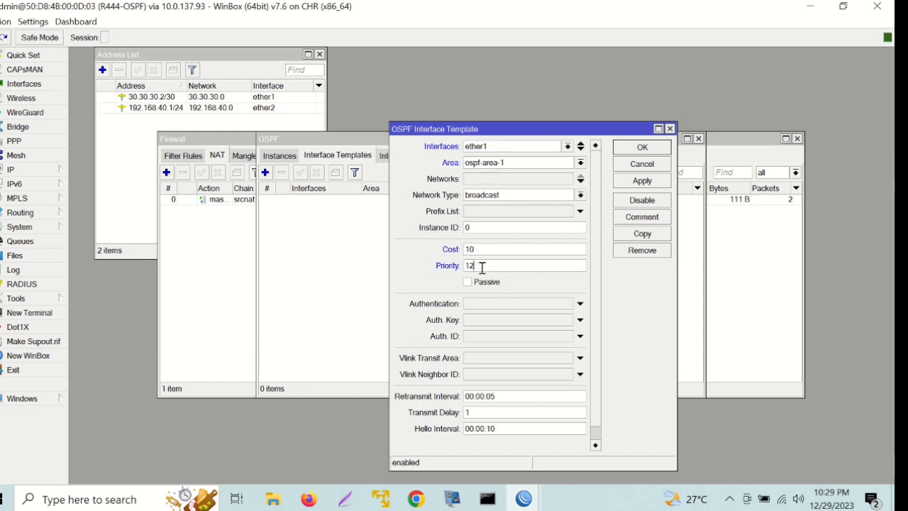
pyautogui.click(469, 178)
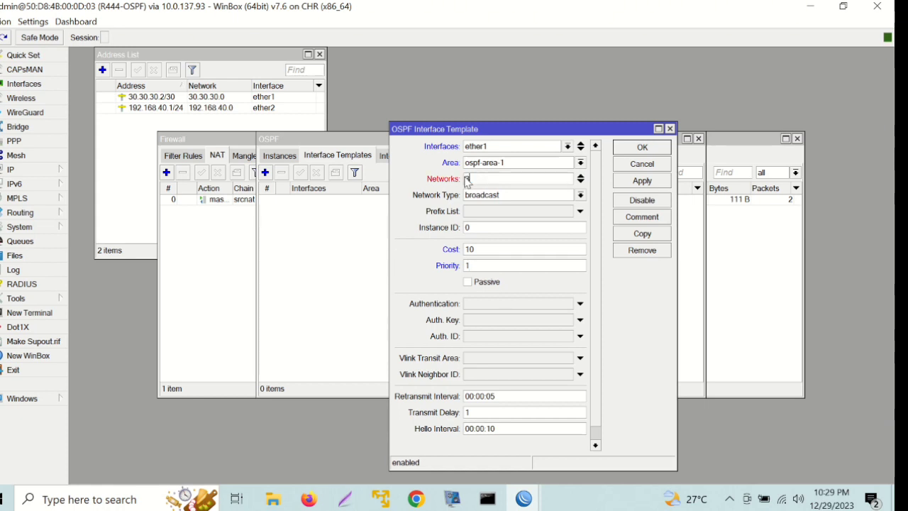
pyautogui.write('30.30.30.0/30')
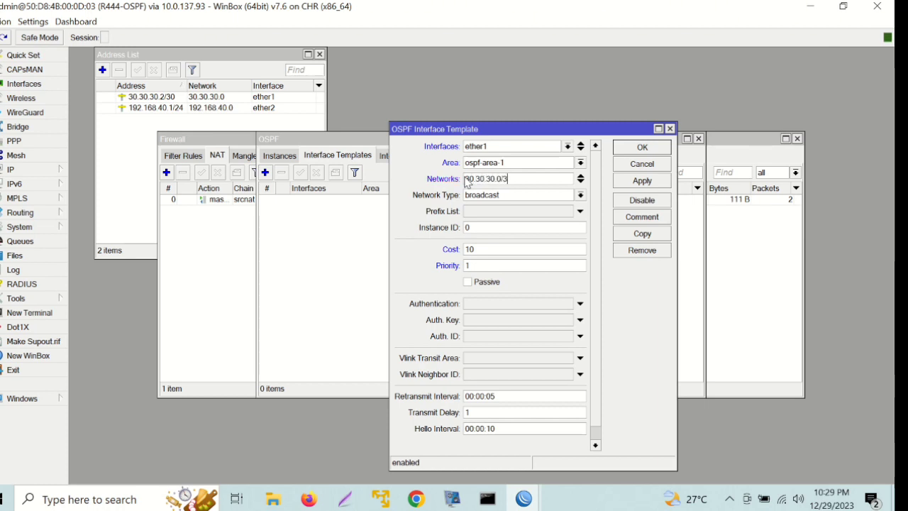
pyautogui.click(645, 150)
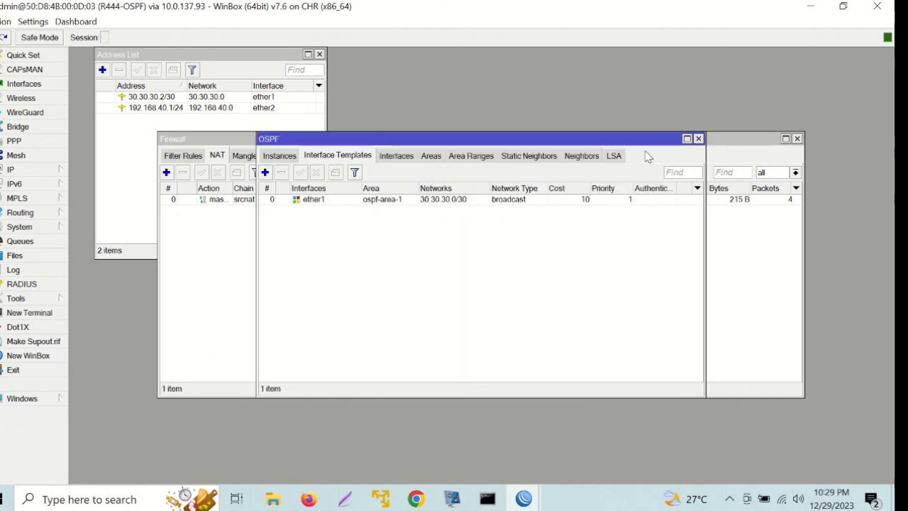
# Copy the ether1 template into an ether2 template with network 192.168.40.0/24.
pyautogui.click(409, 199)
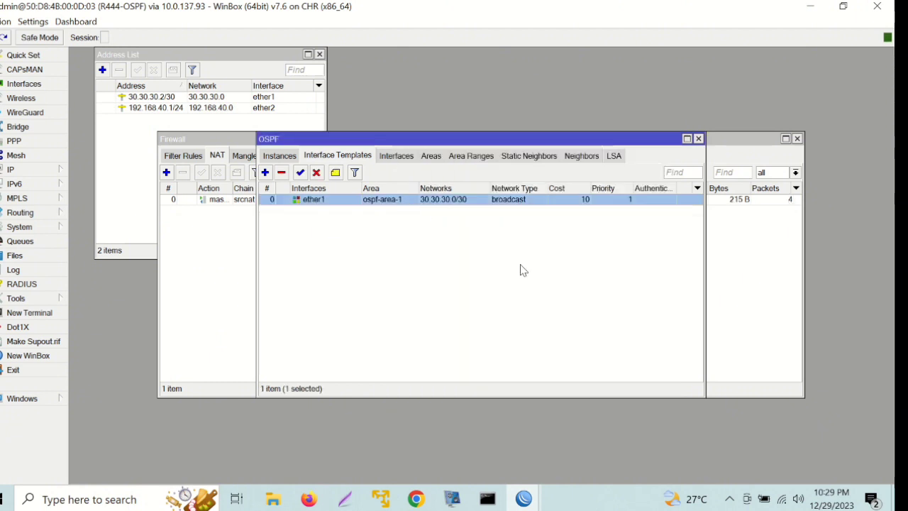
pyautogui.doubleClick(522, 200)
pyautogui.click(643, 234)
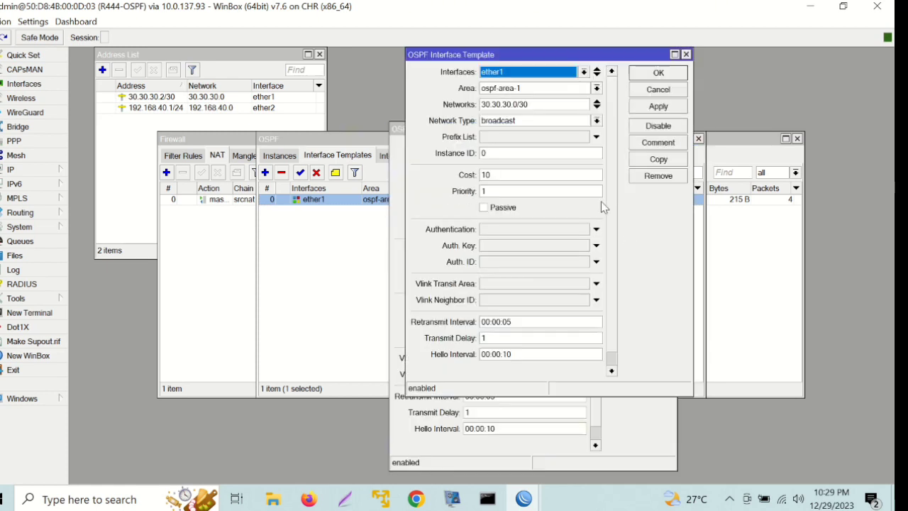
pyautogui.click(517, 72)
pyautogui.click(508, 113)
pyautogui.click(541, 104)
pyautogui.press('BackSpace')
pyautogui.press('BackSpace')
pyautogui.press('BackSpace')
pyautogui.press('BackSpace')
pyautogui.press('BackSpace')
pyautogui.press('BackSpace')
pyautogui.press('BackSpace')
pyautogui.press('BackSpace')
pyautogui.press('BackSpace')
pyautogui.press('BackSpace')
pyautogui.press('BackSpace')
pyautogui.press('BackSpace')
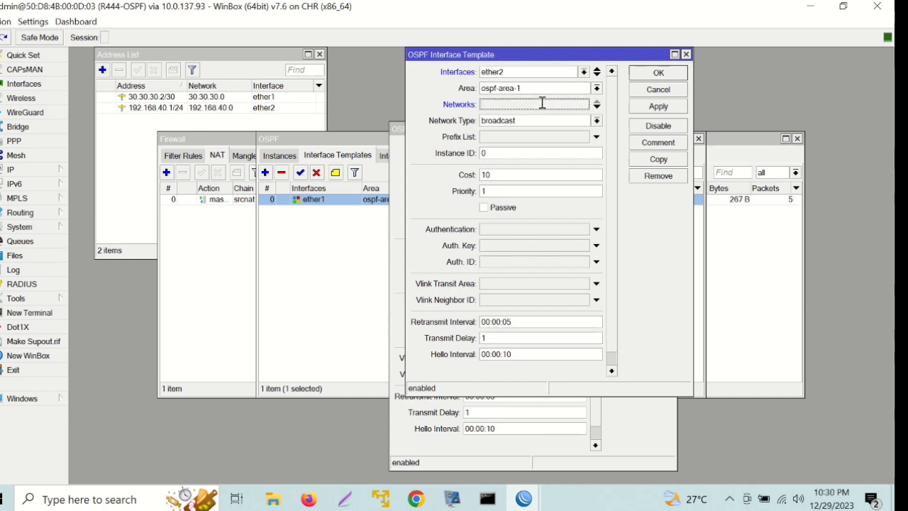
pyautogui.write('10')
pyautogui.press('BackSpace')
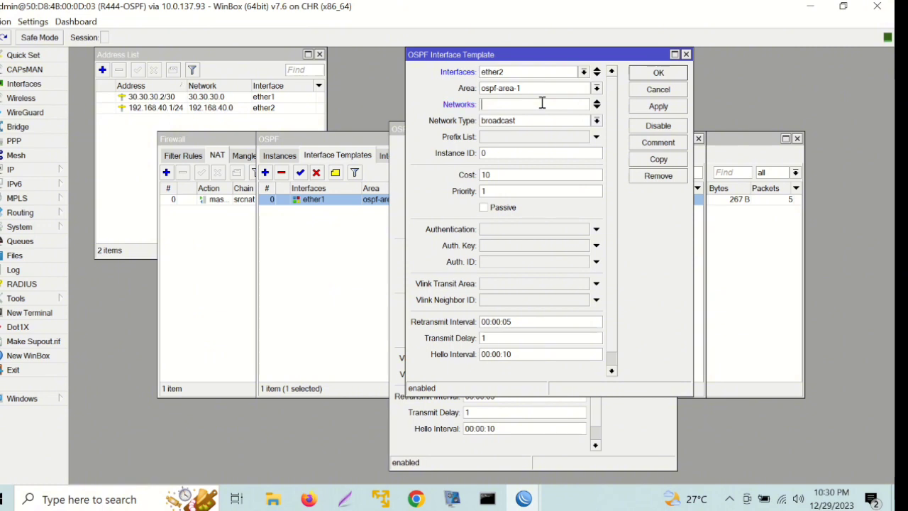
pyautogui.write('192.1')
pyautogui.write('68.')
pyautogui.write('40')
pyautogui.write('.0.')
pyautogui.click(647, 73)
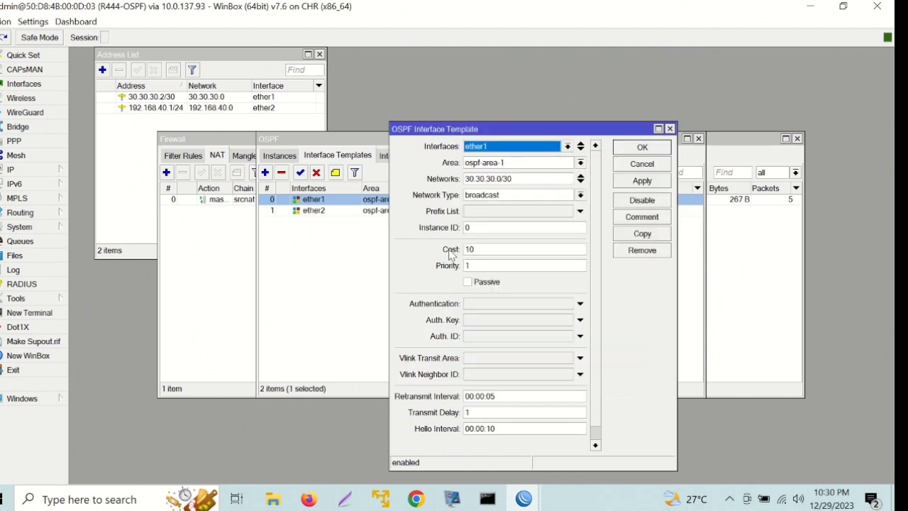
pyautogui.click(338, 291)
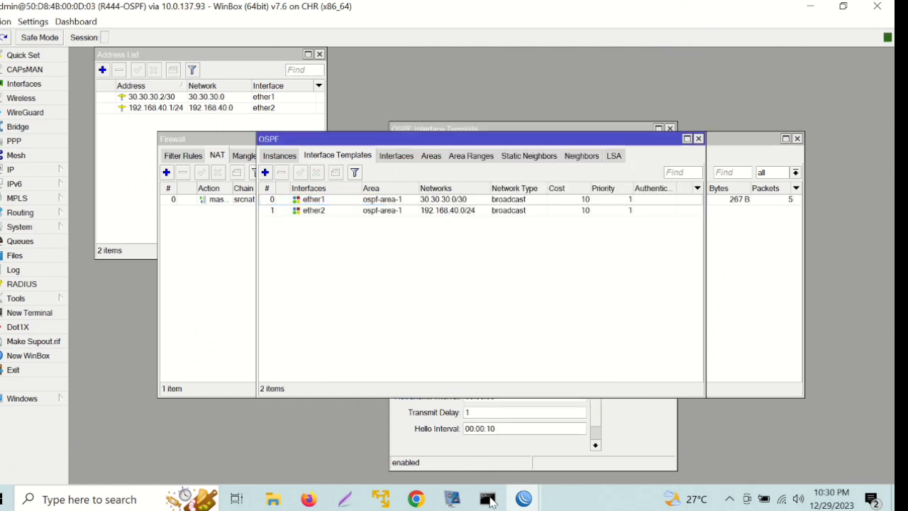
# In the PNETLab browser tab, start pc-1 and open its VPCS console.
pyautogui.click(416, 498)
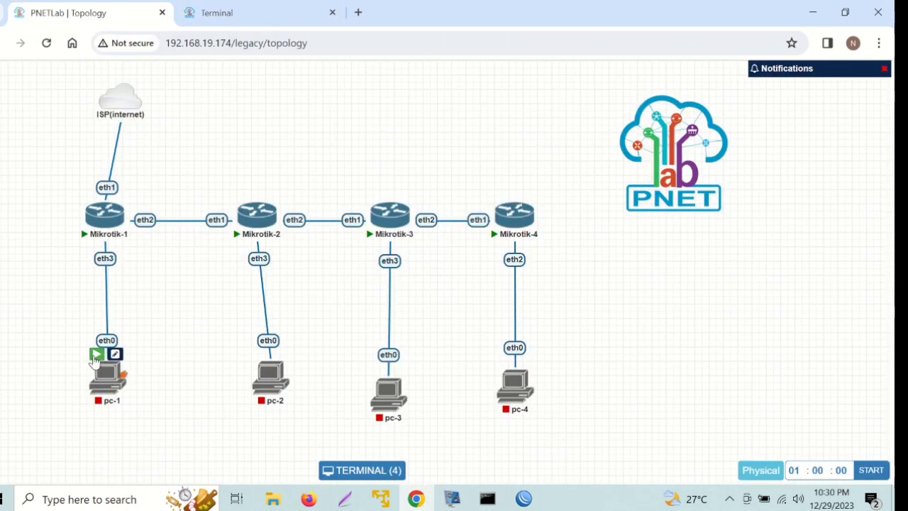
pyautogui.click(94, 354)
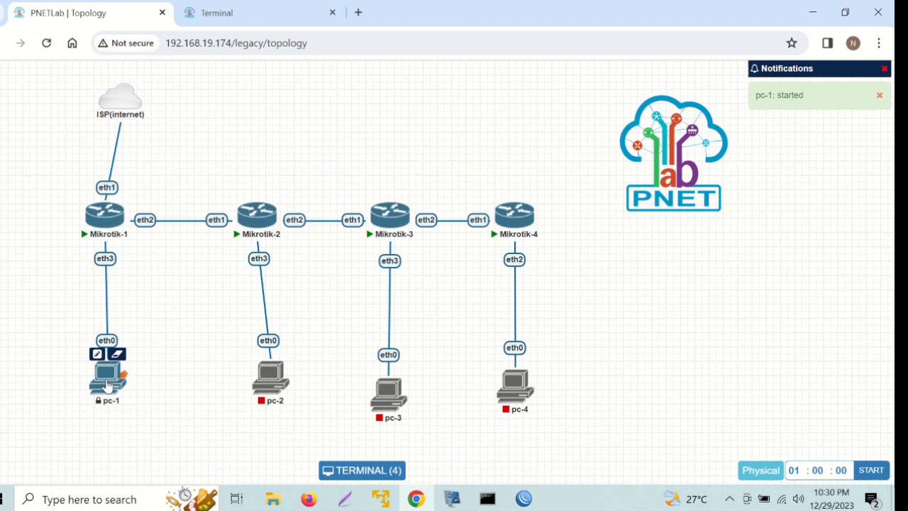
pyautogui.click(106, 386)
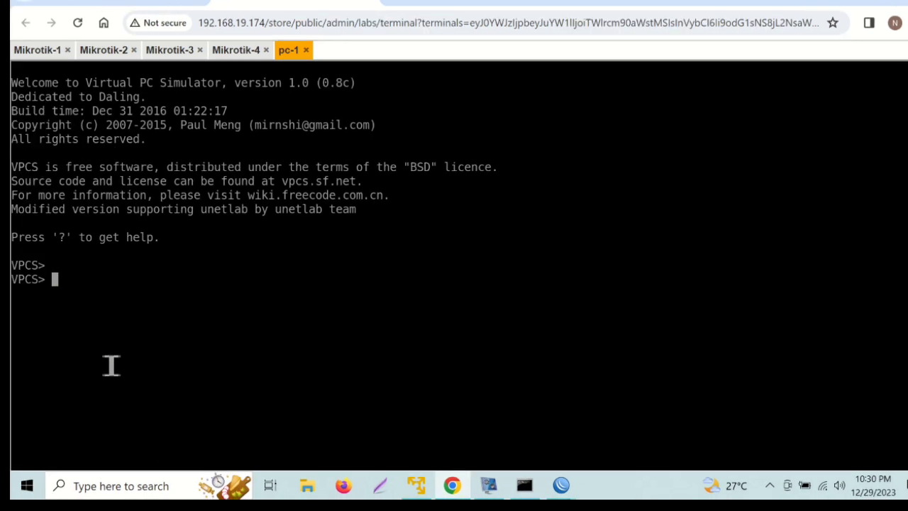
# Run 'ip 192.168.10.2/24 192.168.10.1' in pc-1's console, then go back to the topology.
pyautogui.write('192.16')
pyautogui.press('BackSpace')
pyautogui.press('BackSpace')
pyautogui.press('BackSpace')
pyautogui.press('BackSpace')
pyautogui.press('BackSpace')
pyautogui.press('BackSpace')
pyautogui.write('i[')
pyautogui.press('BackSpace')
pyautogui.write('p 192.168')
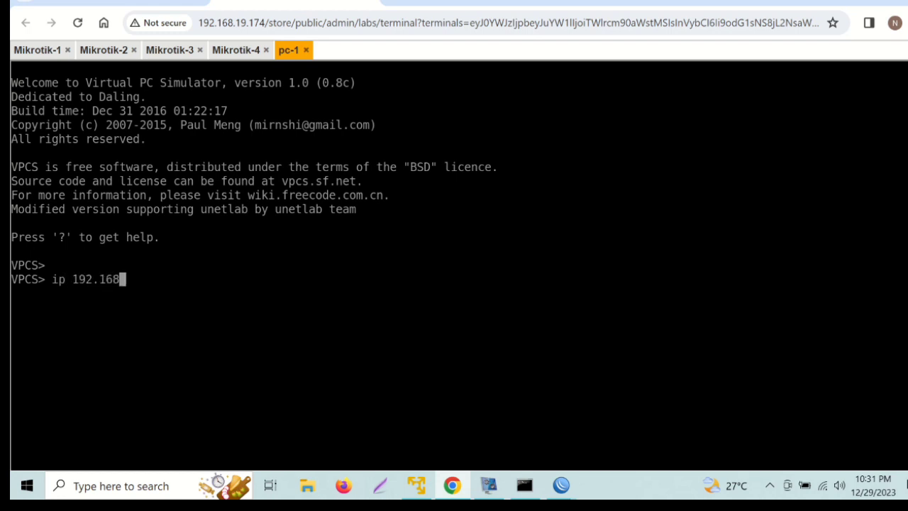
pyautogui.write('.10.2/24')
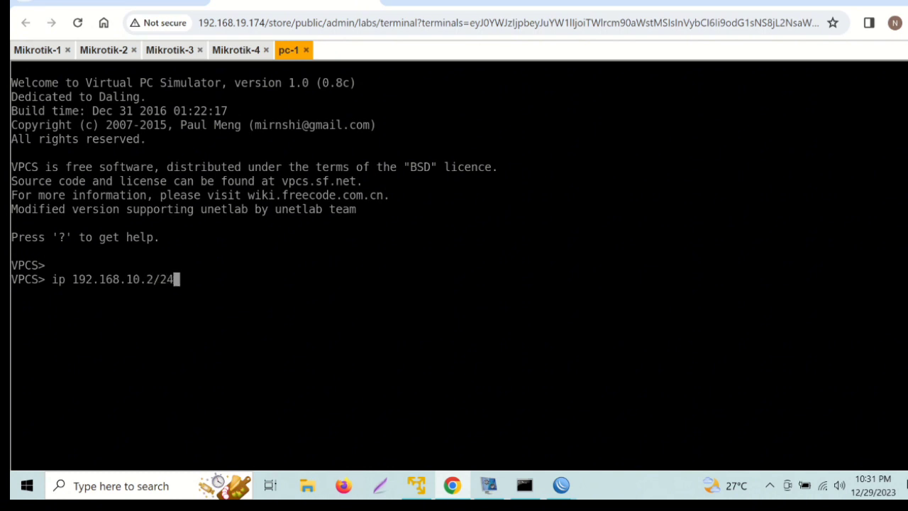
pyautogui.write(' 192.168')
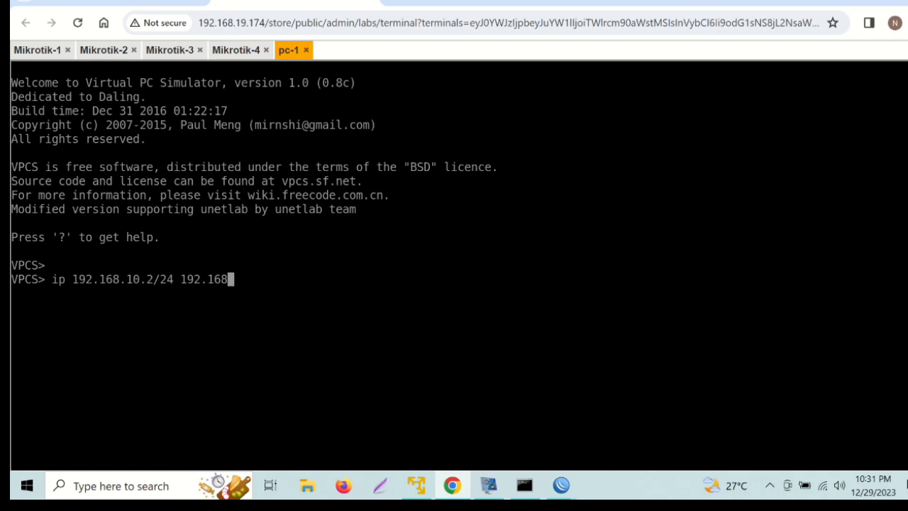
pyautogui.write('.10.1')
pyautogui.press('Return')
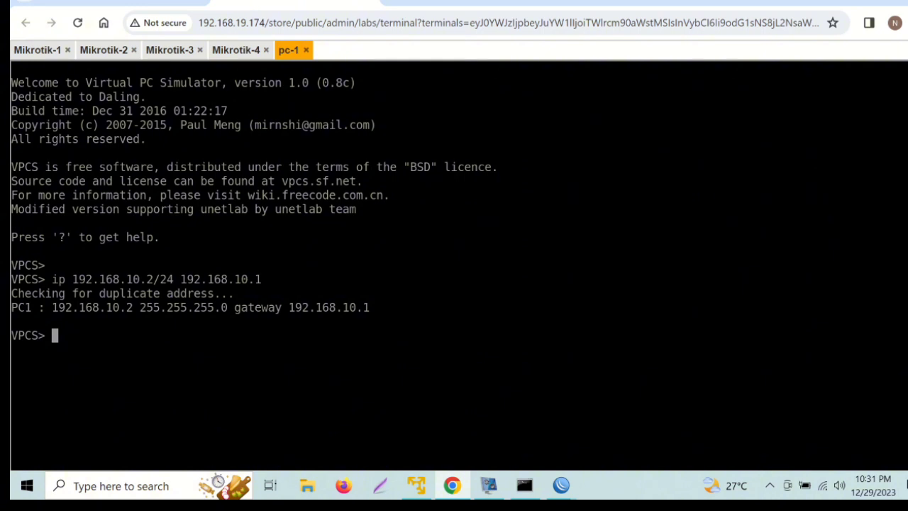
pyautogui.click(104, 23)
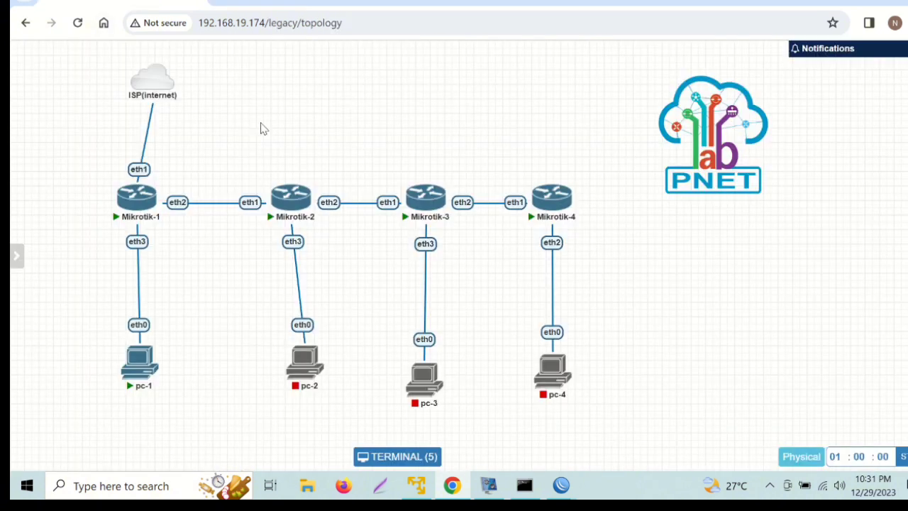
# Start the pc-2 VPCS node from the lab topology.
pyautogui.click(294, 338)
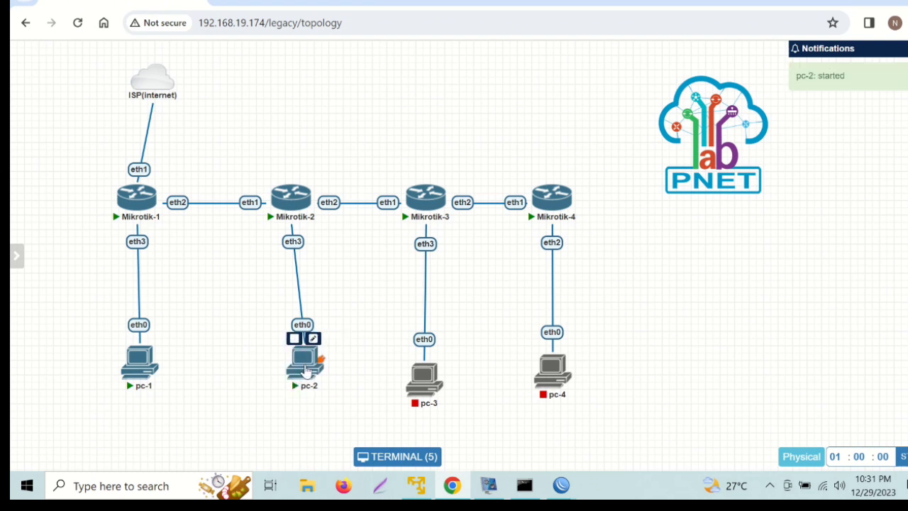
# In pc-2's console, set IP 192.168.20.2/24 with gateway 192.168.20.1.
pyautogui.click(305, 368)
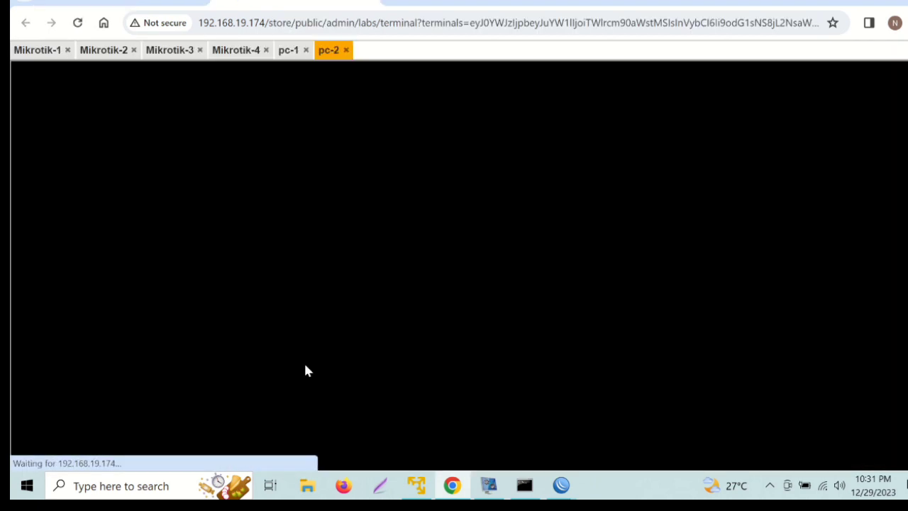
pyautogui.write('ip')
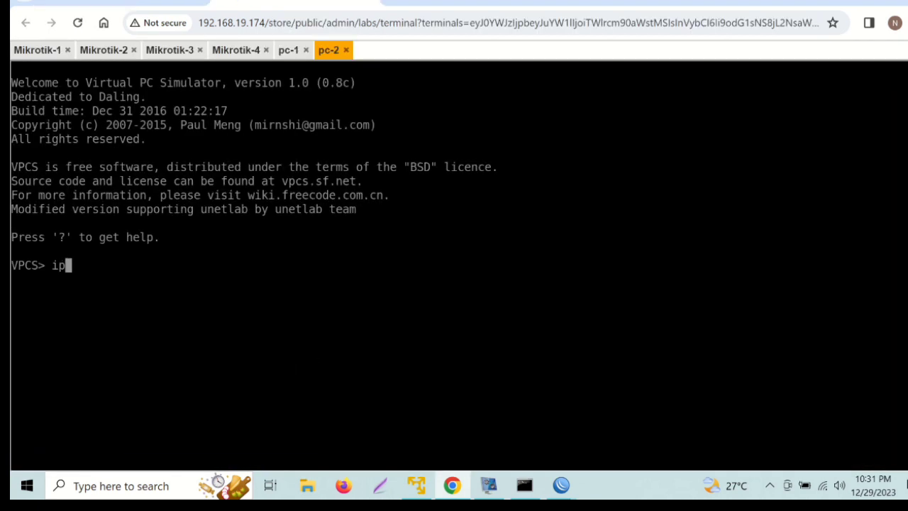
pyautogui.write(' 192,')
pyautogui.press('BackSpace')
pyautogui.write('.168.20.2/24 ')
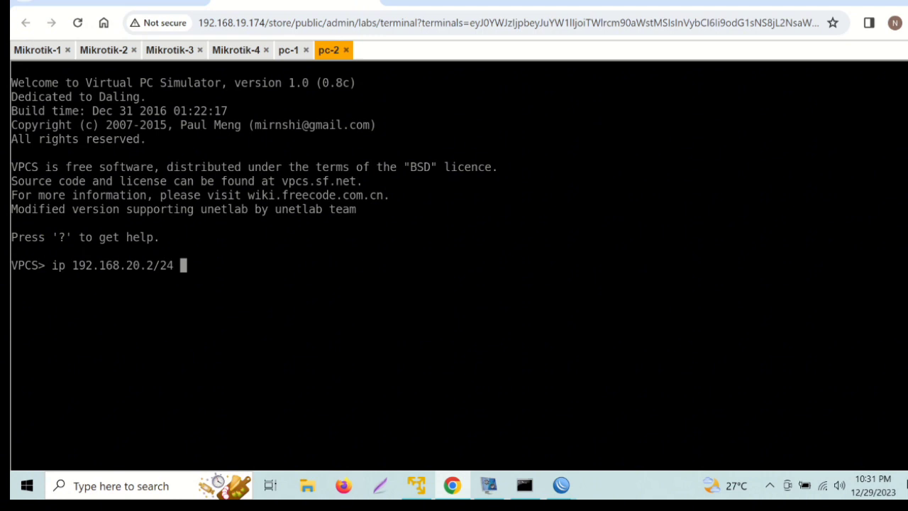
pyautogui.write('192.168.20.')
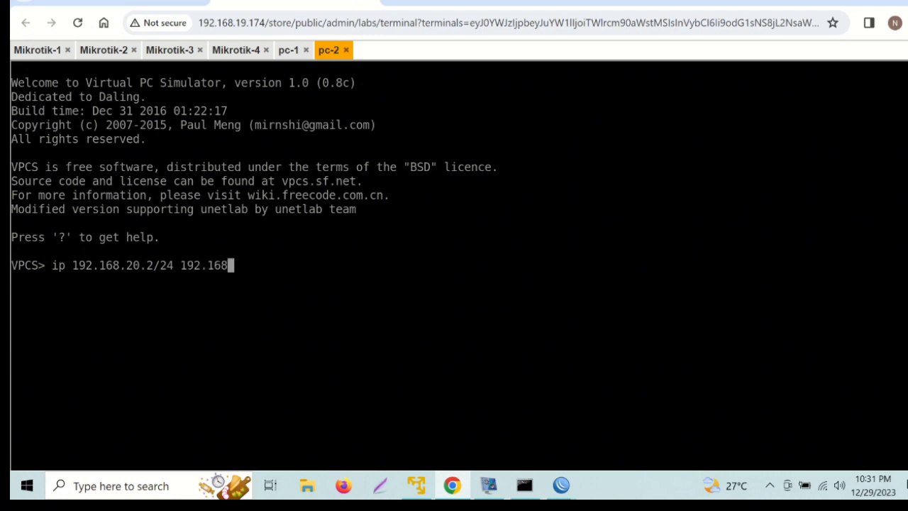
pyautogui.write('1')
pyautogui.press('Return')
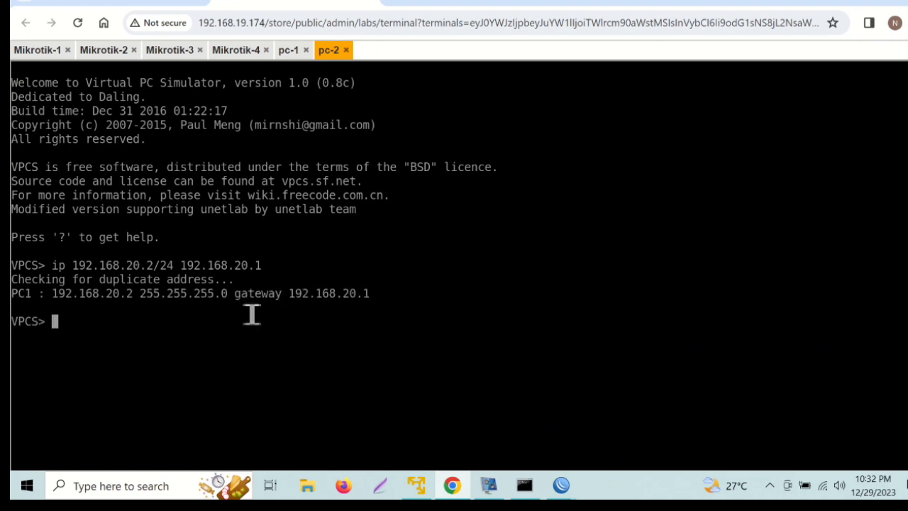
# Start pc-3 and assign it 192.168.30.2/24 with gateway 192.168.30.1 in its console.
pyautogui.click(150, 1)
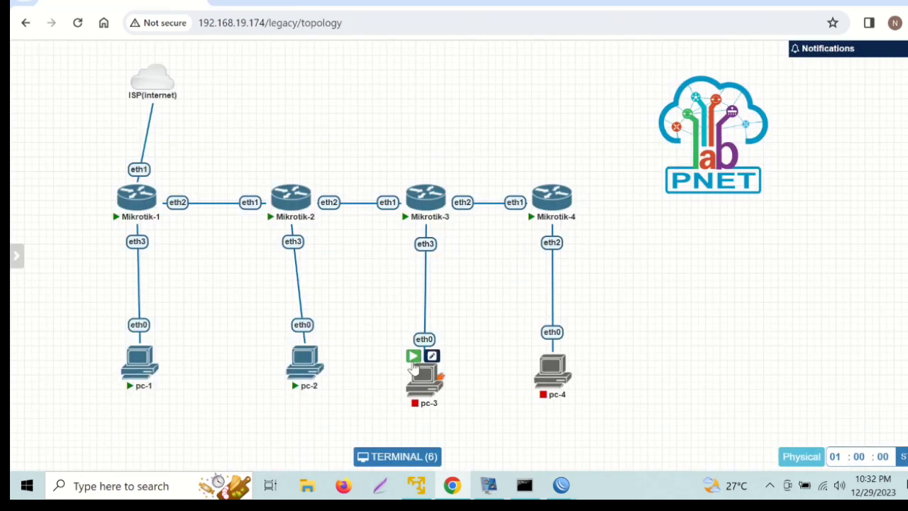
pyautogui.click(413, 356)
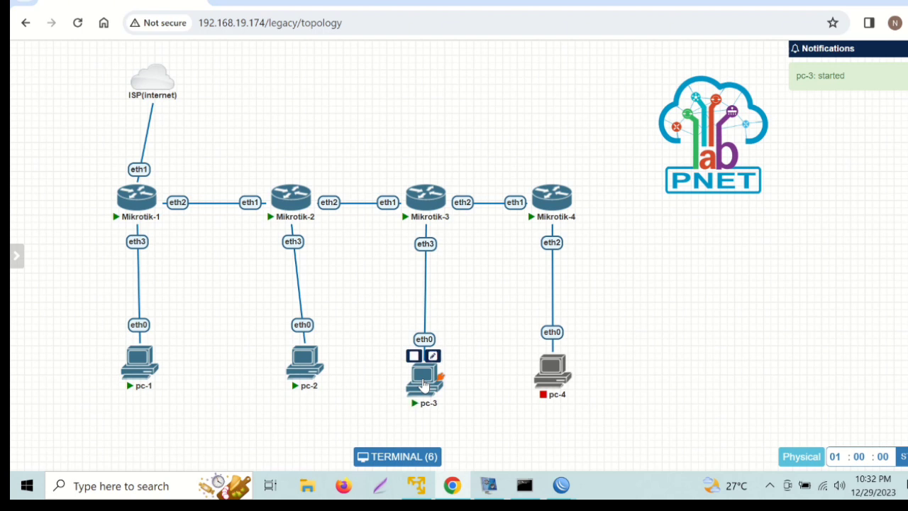
pyautogui.click(424, 384)
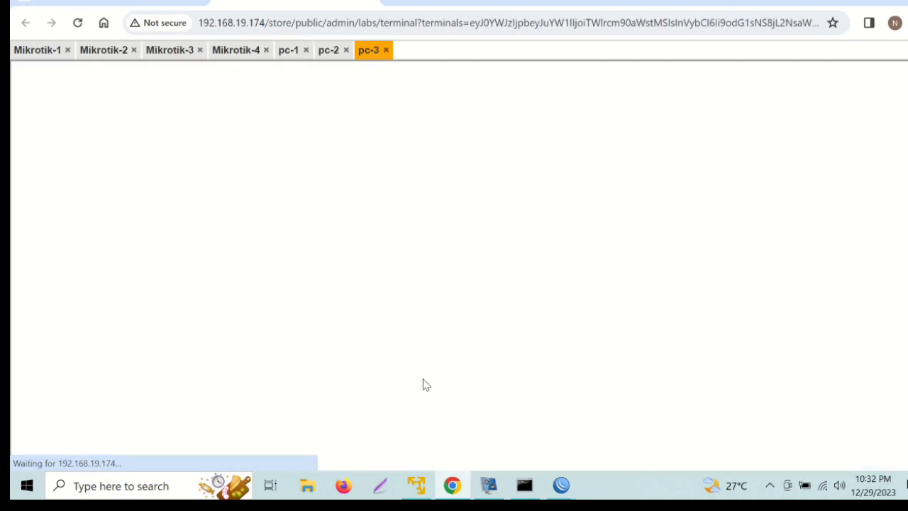
pyautogui.write('ip')
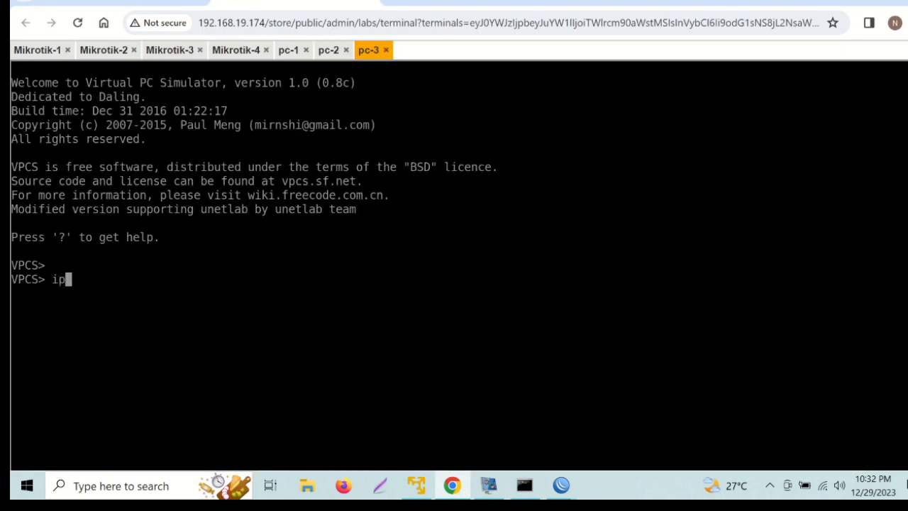
pyautogui.write(' 192.168.')
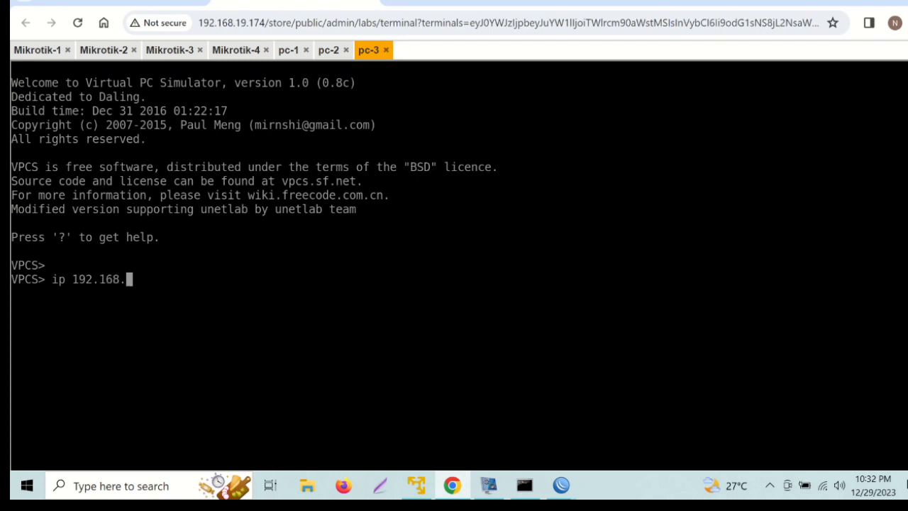
pyautogui.write('30.2/24')
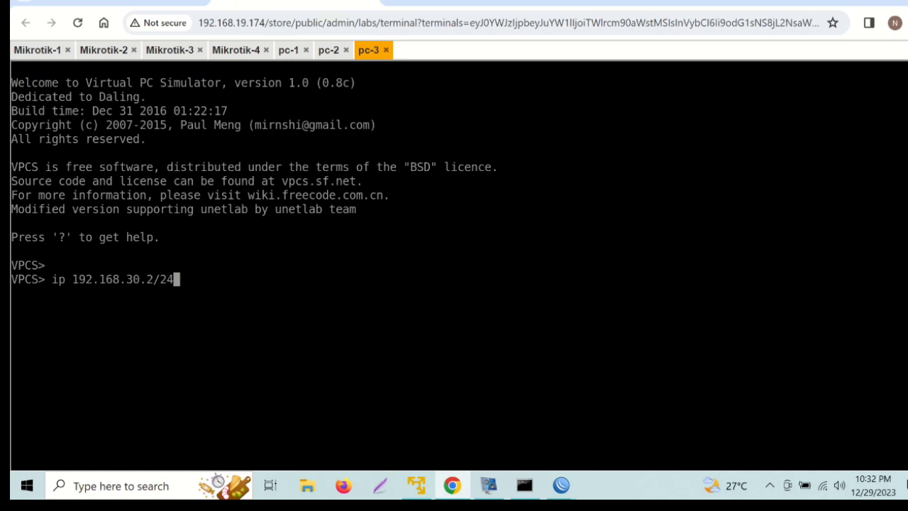
pyautogui.write('192')
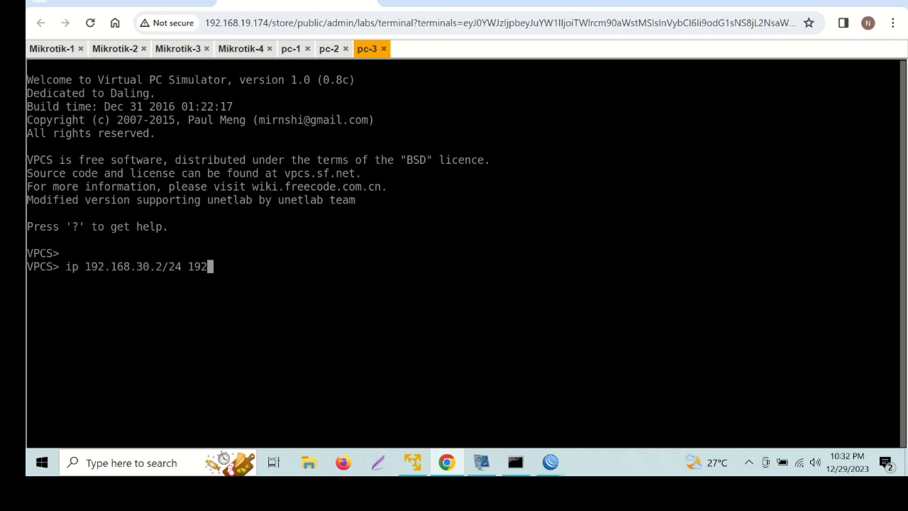
pyautogui.press('BackSpace')
pyautogui.write('.168.')
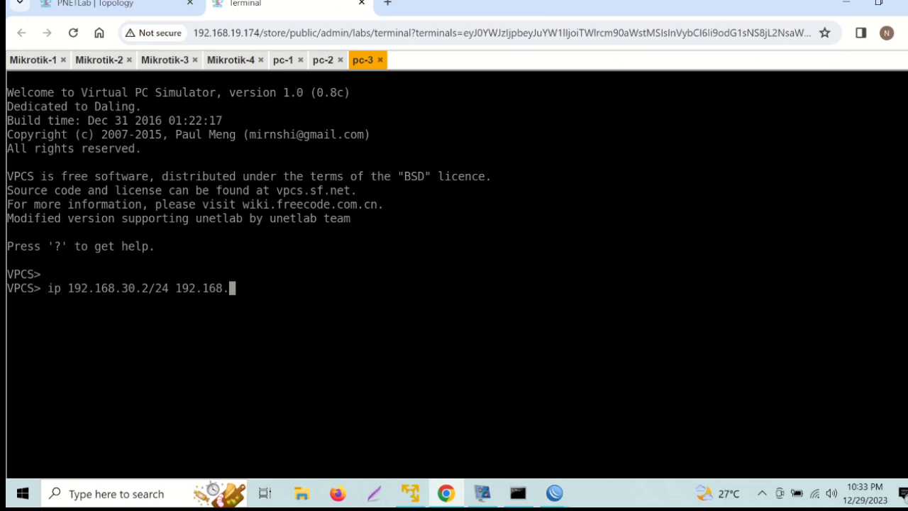
pyautogui.write('30.1')
pyautogui.press('Return')
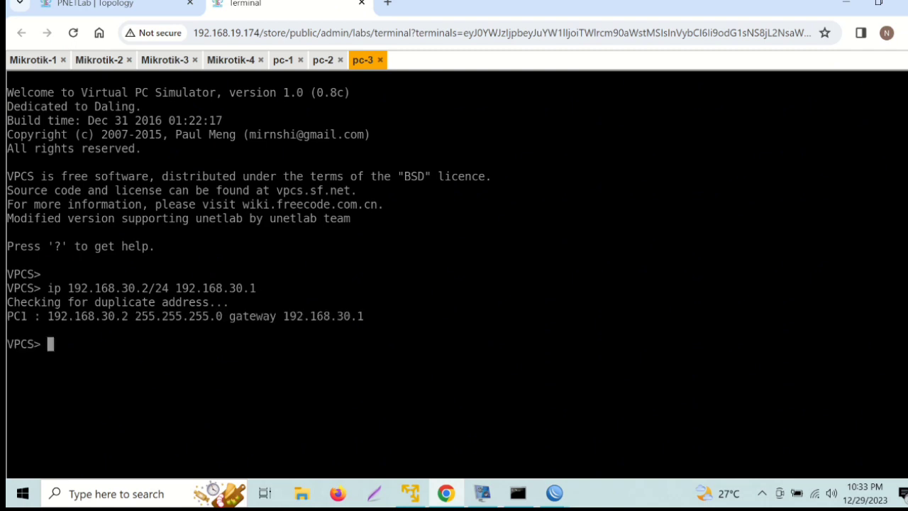
# Start pc-4, set 192.168.40.2/24 with gateway 192.168.40.1, and prepare a ping to 192.168.10.2.
pyautogui.click(73, 5)
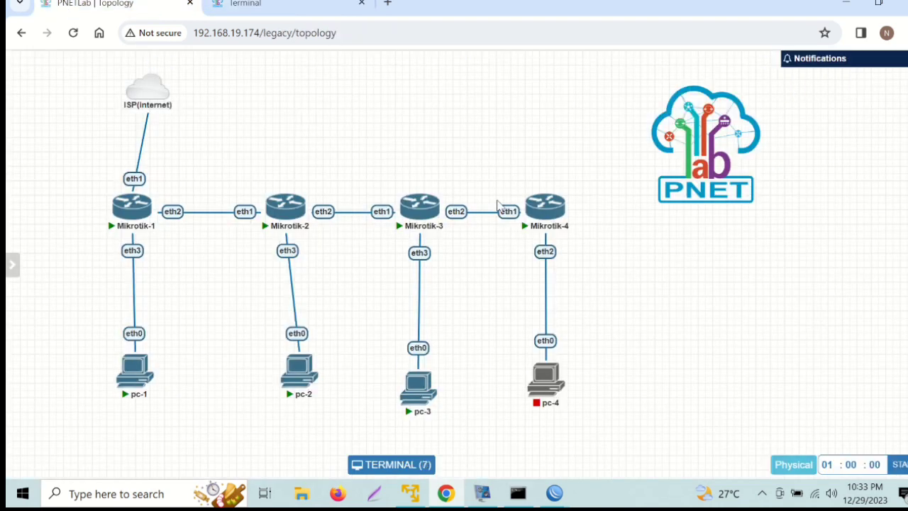
pyautogui.click(535, 356)
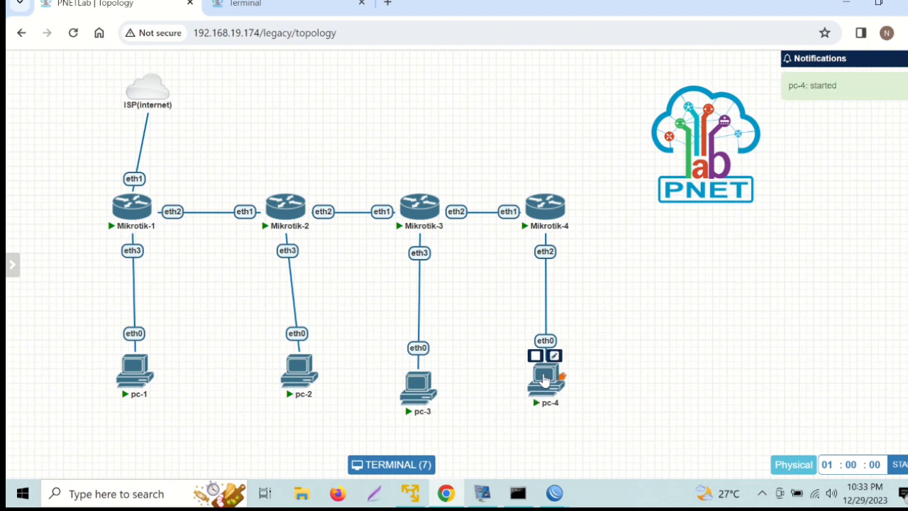
pyautogui.click(545, 379)
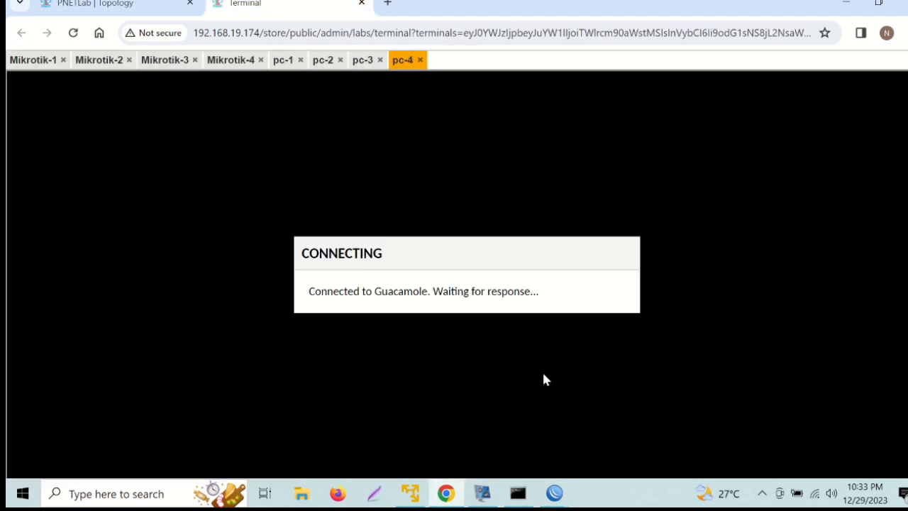
pyautogui.write('ip 192.168.40.')
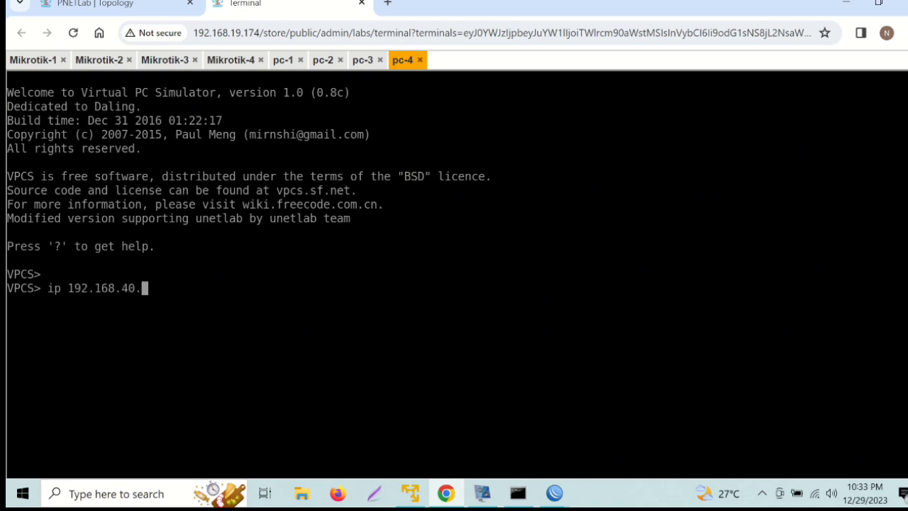
pyautogui.write('2/24 192.168.40.1')
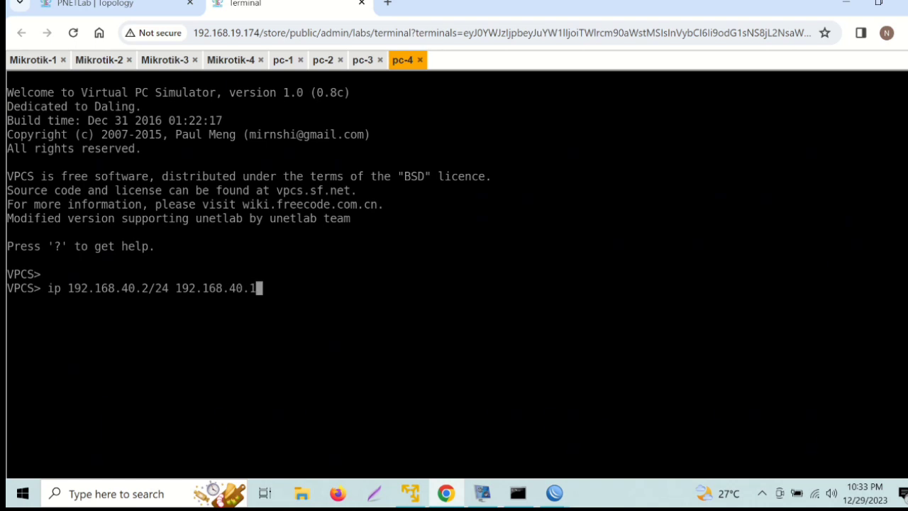
pyautogui.press('Return')
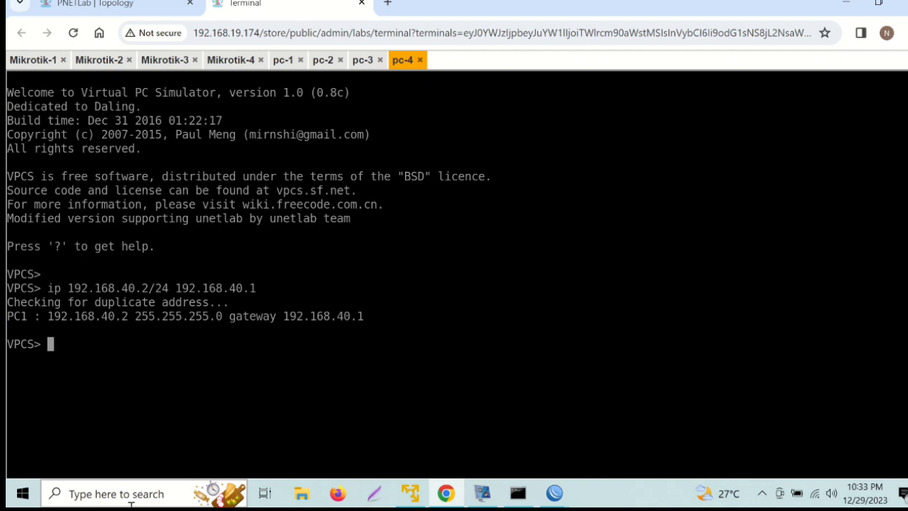
pyautogui.write('ping 192.168')
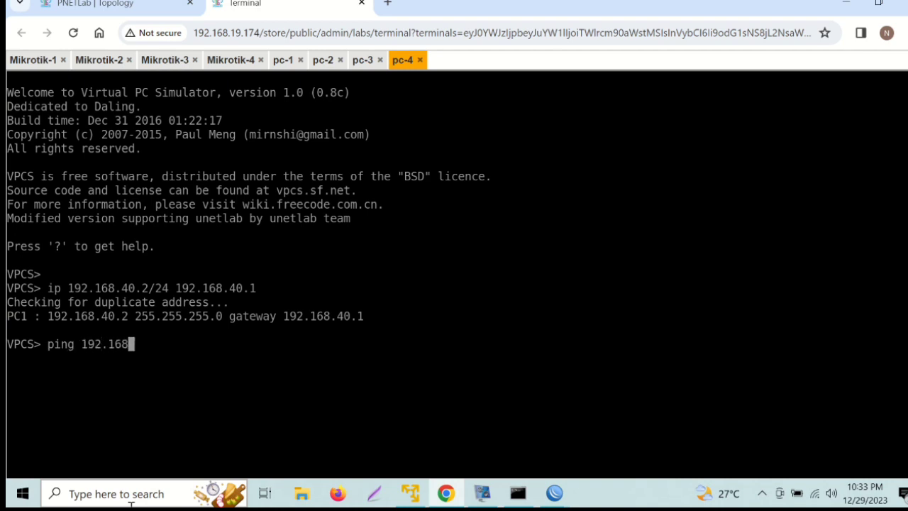
pyautogui.write('.10.2')
# Ping 192.168.10.2, 192.168.20.2 and 192.168.30.2 from pc-4, all replying successfully.
pyautogui.press('Return')
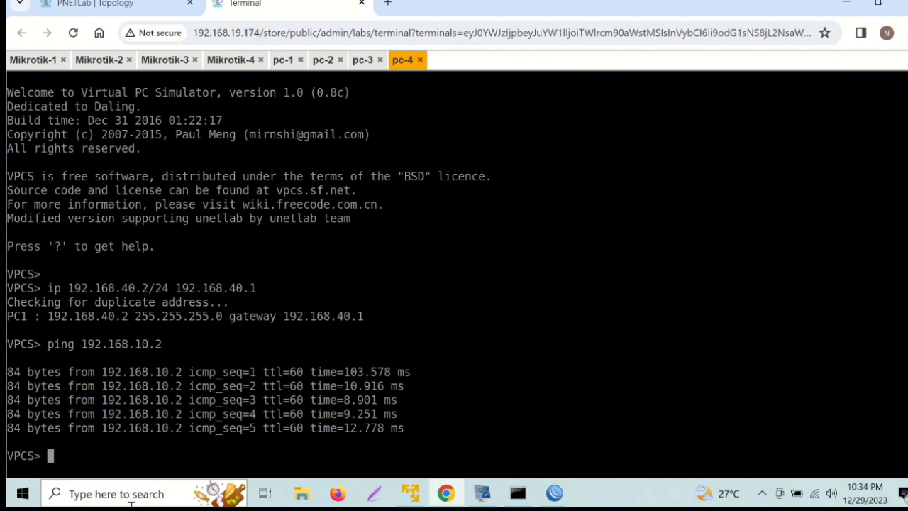
pyautogui.press('Return')
pyautogui.write('pi')
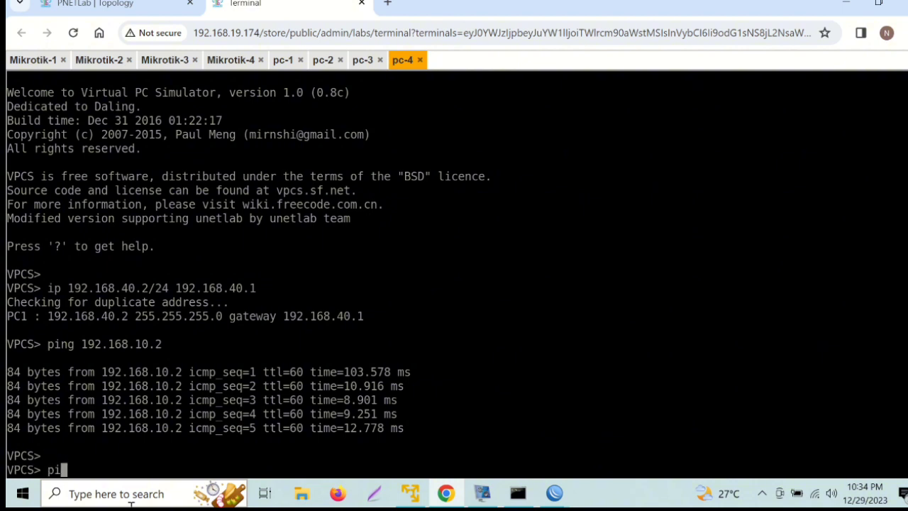
pyautogui.write('ng 192.168.20.')
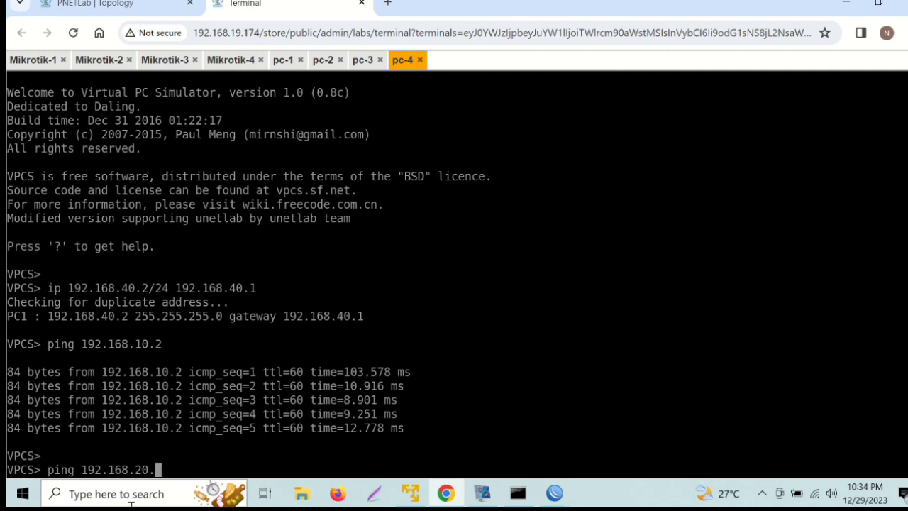
pyautogui.write('2')
pyautogui.press('Return')
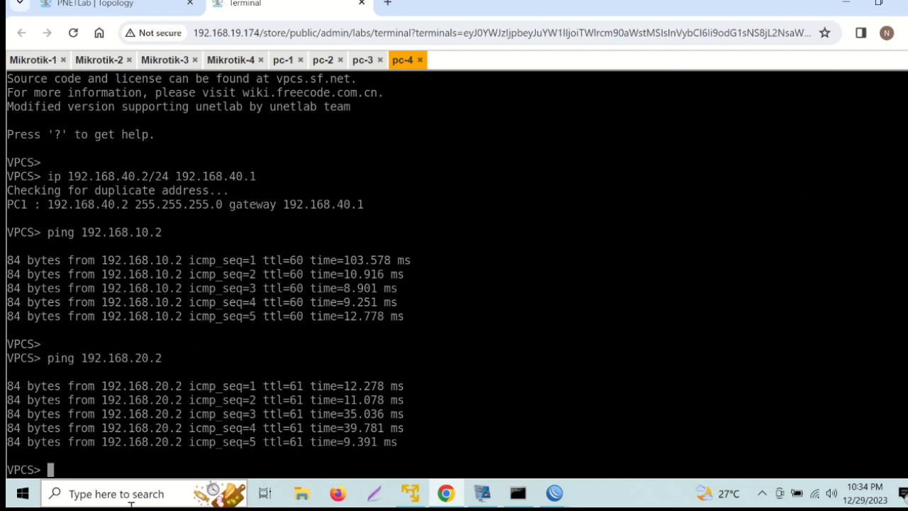
pyautogui.write('ping 192.168.30.2')
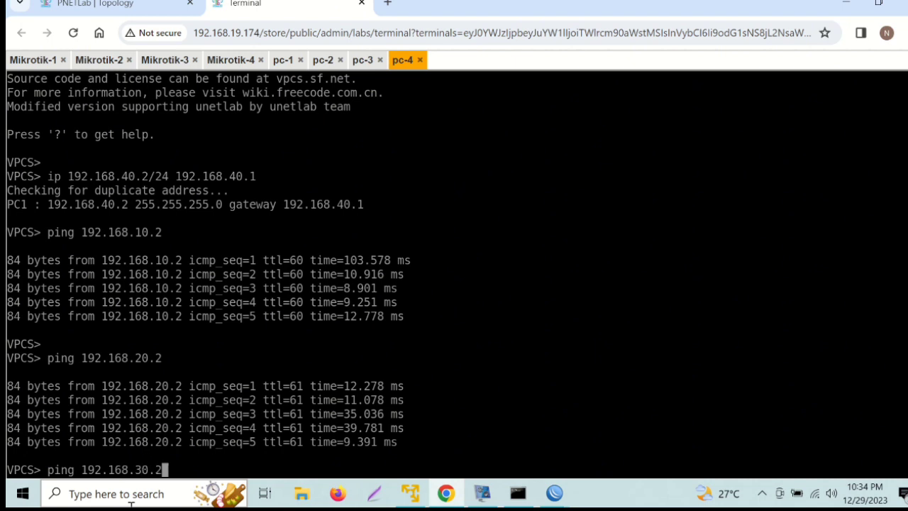
pyautogui.press('Return')
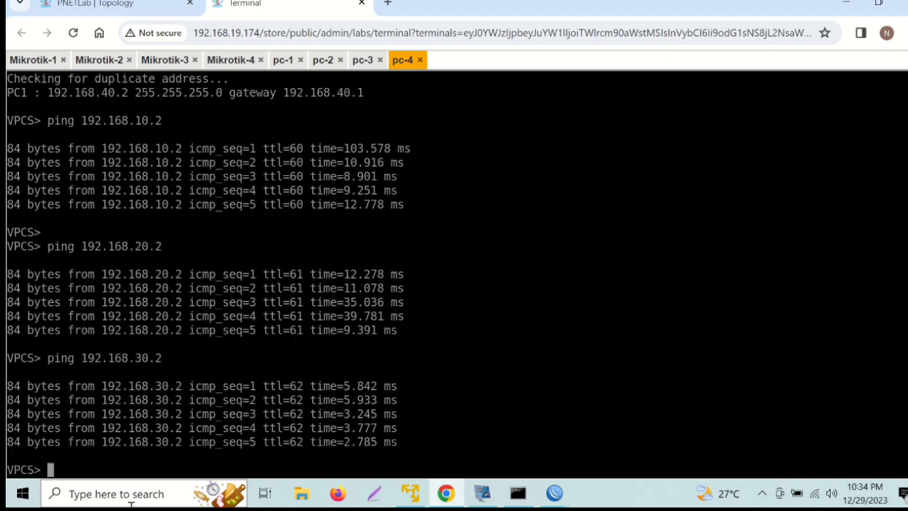
# Ping 192.168.40 (times out) and then 192.168.40.2 from pc-4, then return to the topology diagram.
pyautogui.write('ping')
pyautogui.write('192.168.40')
pyautogui.press('Return')
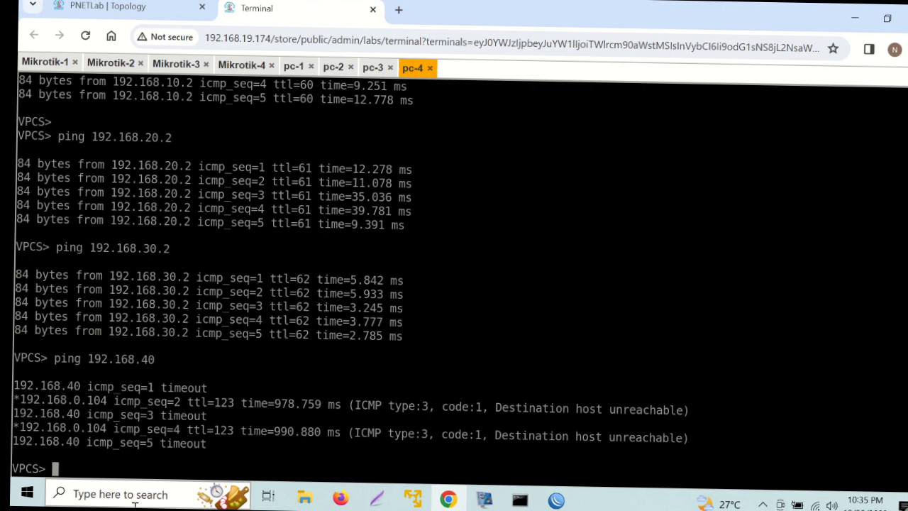
pyautogui.write('ping 192.168.40.2')
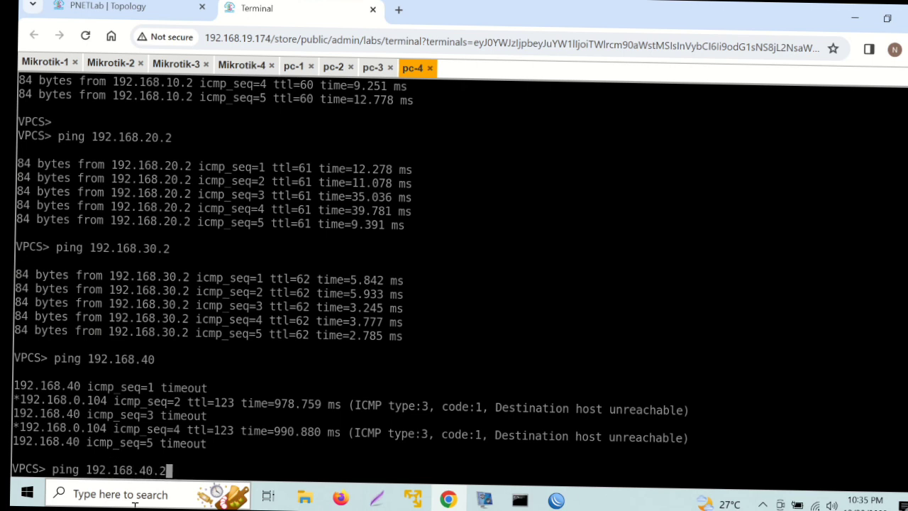
pyautogui.press('Return')
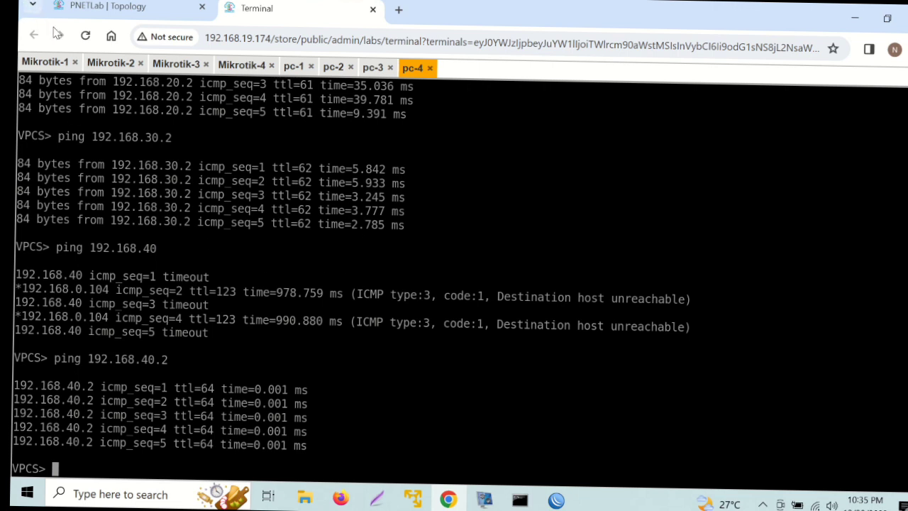
pyautogui.click(93, 10)
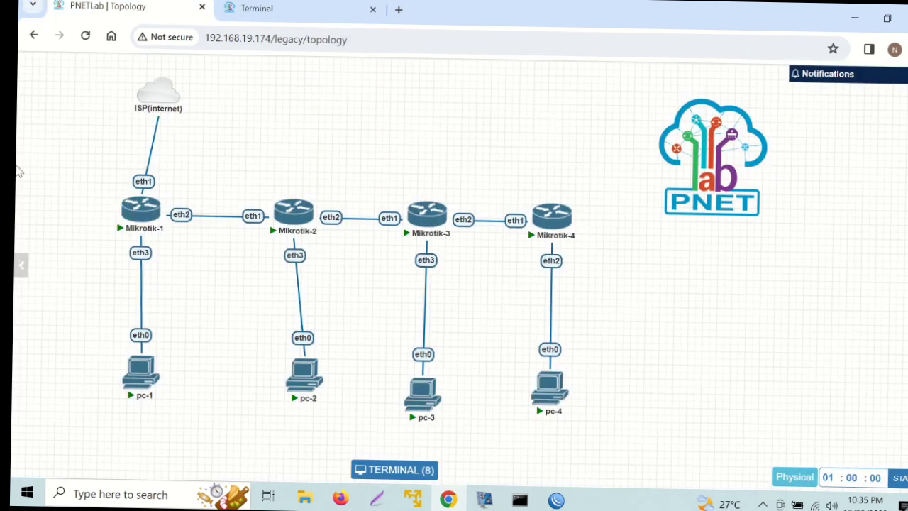